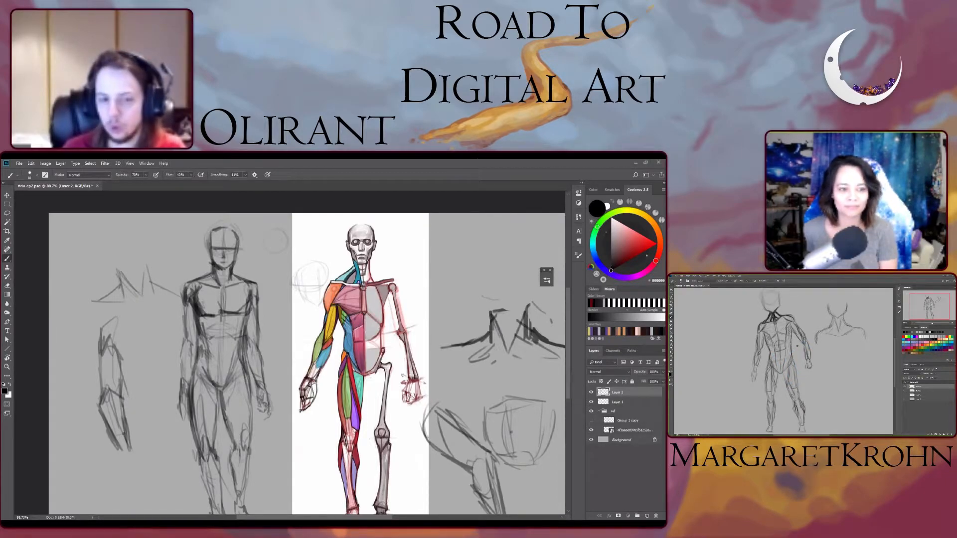
- Hide the ref group with the coloured anatomy reference so only the sketches stay on the canvas
scroll(335, 299, down, 2)
scroll(338, 317, down, 3)
scroll(337, 317, up, 2)
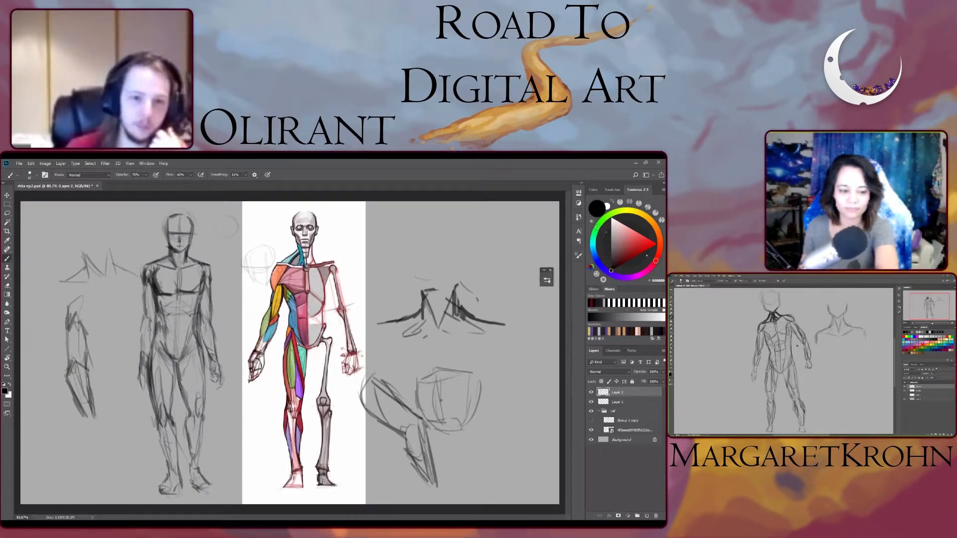
click(591, 411)
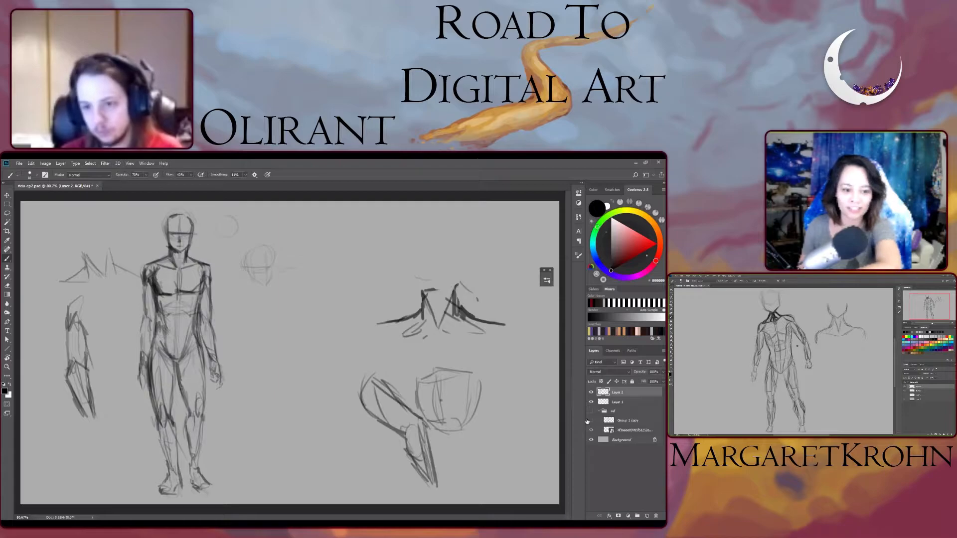
- Check the contents of the uppermost sketch layer by toggling its visibility, and merge it with the sketch layer below
click(592, 393)
click(591, 393)
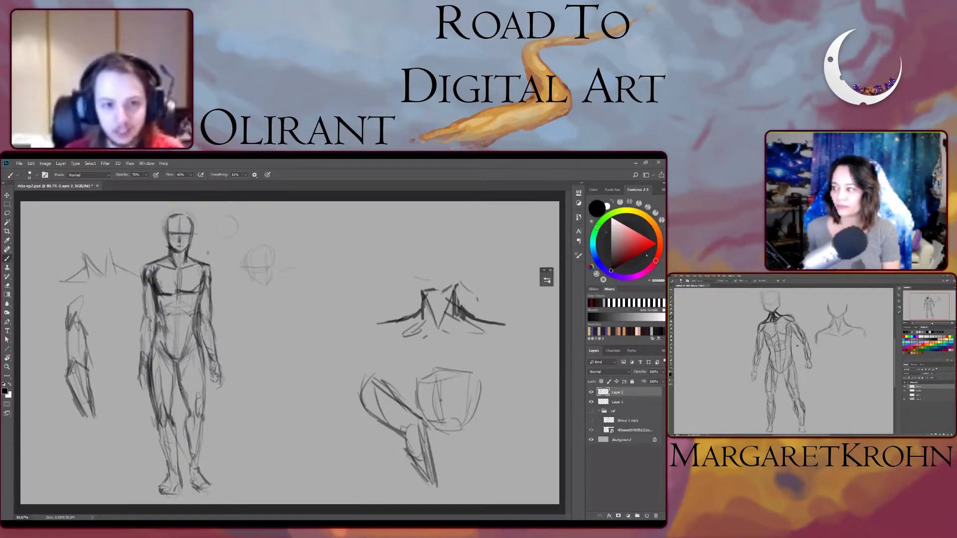
click(592, 393)
click(591, 392)
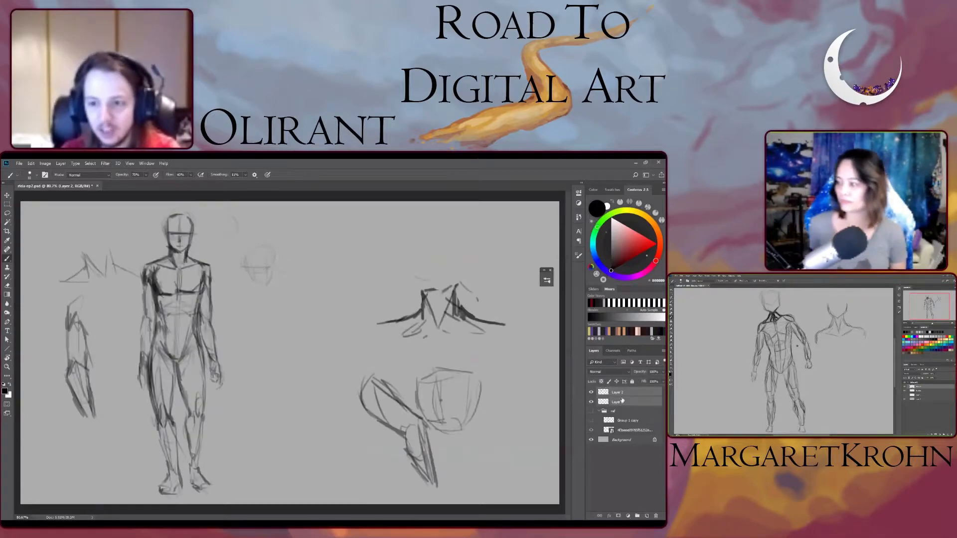
ctrl+click(621, 401)
right_click(621, 401)
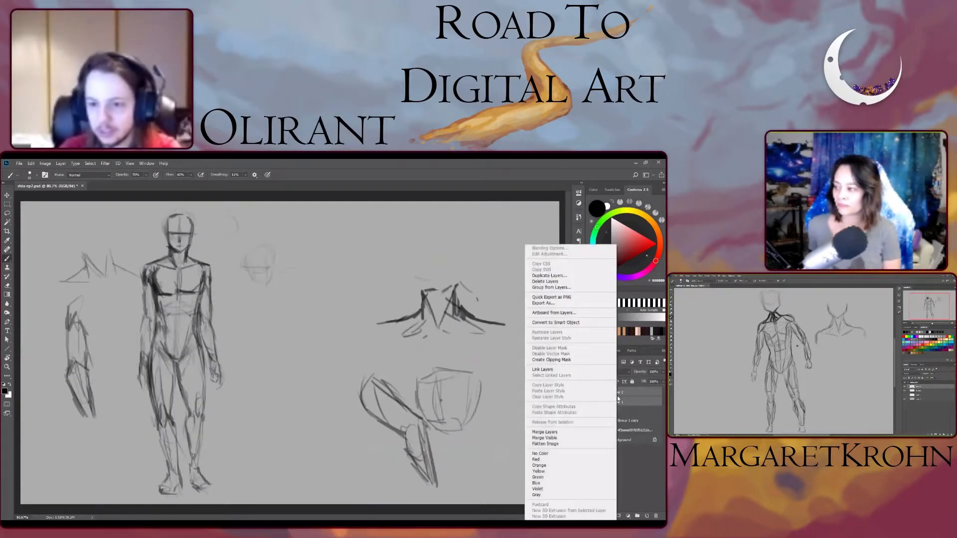
click(537, 432)
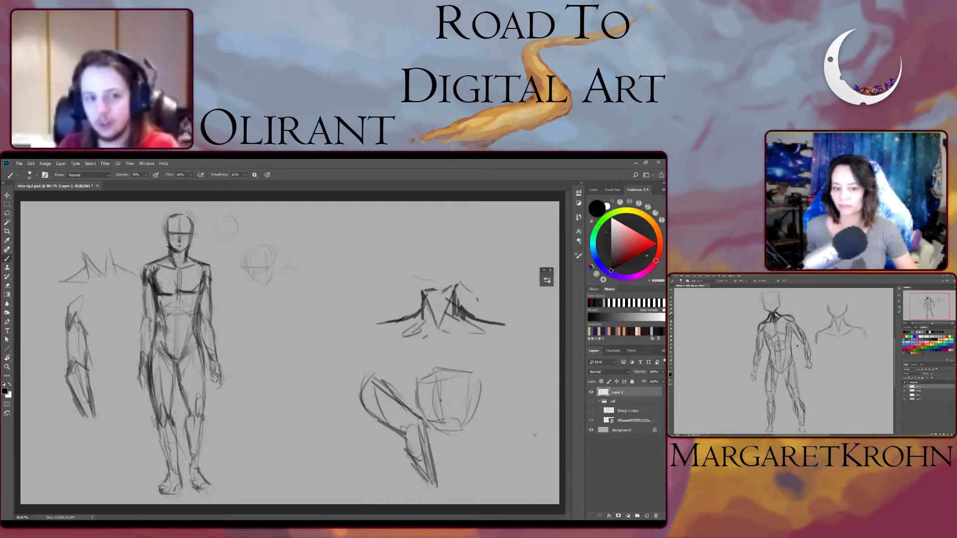
- Lasso the standing figure's head, copy it to a new layer, and move the copy beside the original head
key(l)
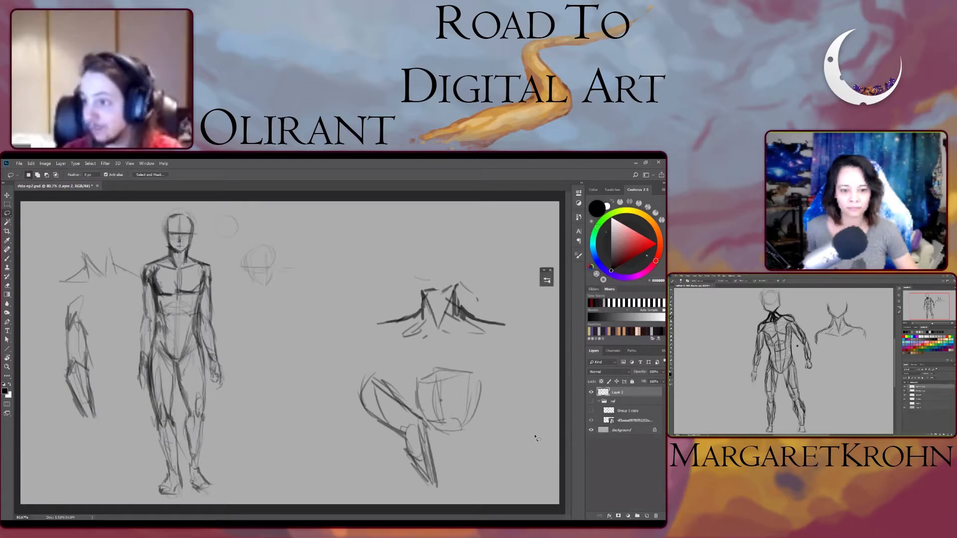
mouse_move(192, 257)
mouse_down()
mouse_move(166, 210)
mouse_move(214, 231)
mouse_up()
key(ctrl+j)
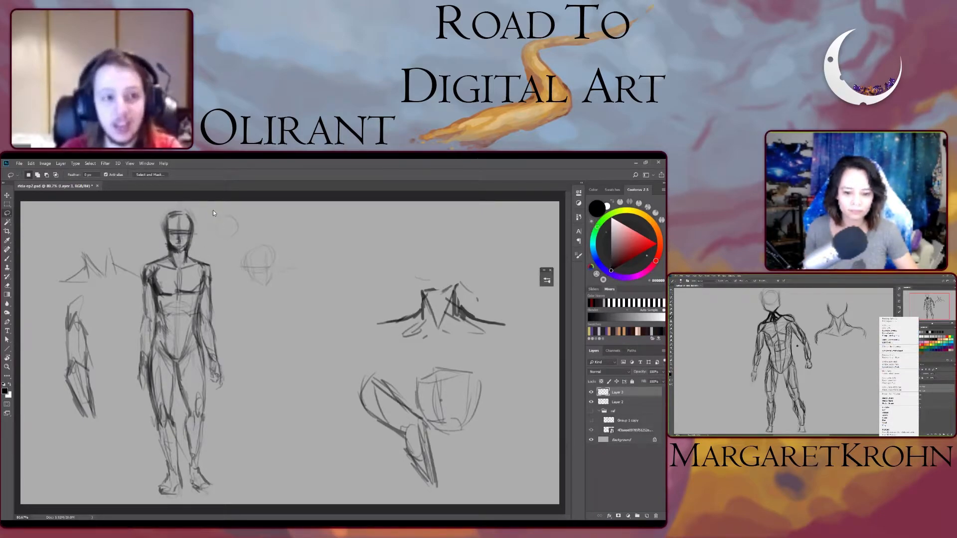
key(v)
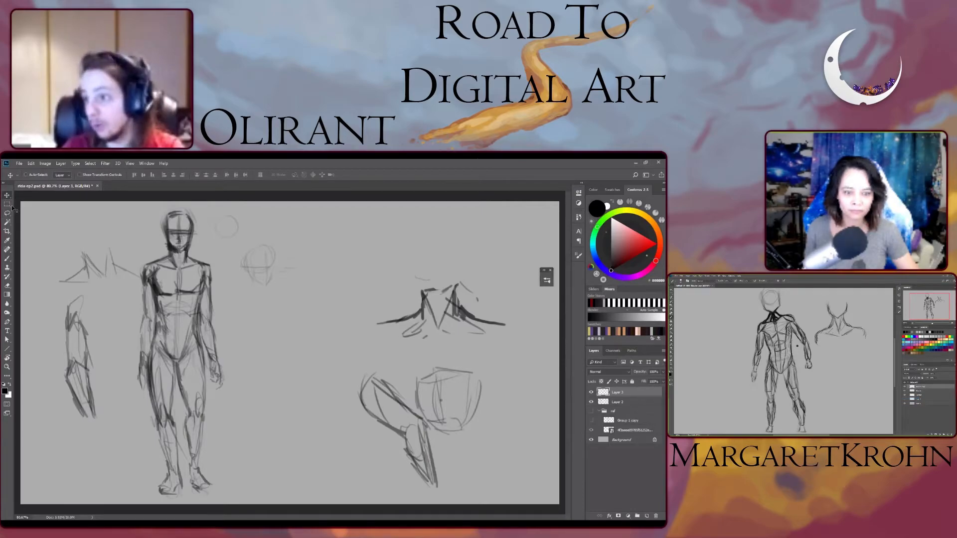
drag(169, 217, 237, 215)
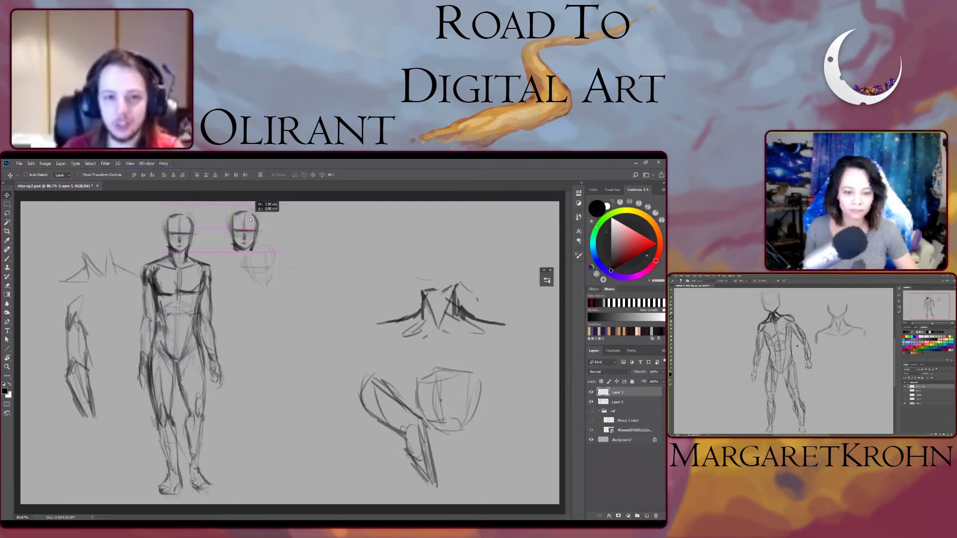
- Paste a second head directly below the first copy, and duplicate the pair downward into a stack of four heads
key(ctrl+v)
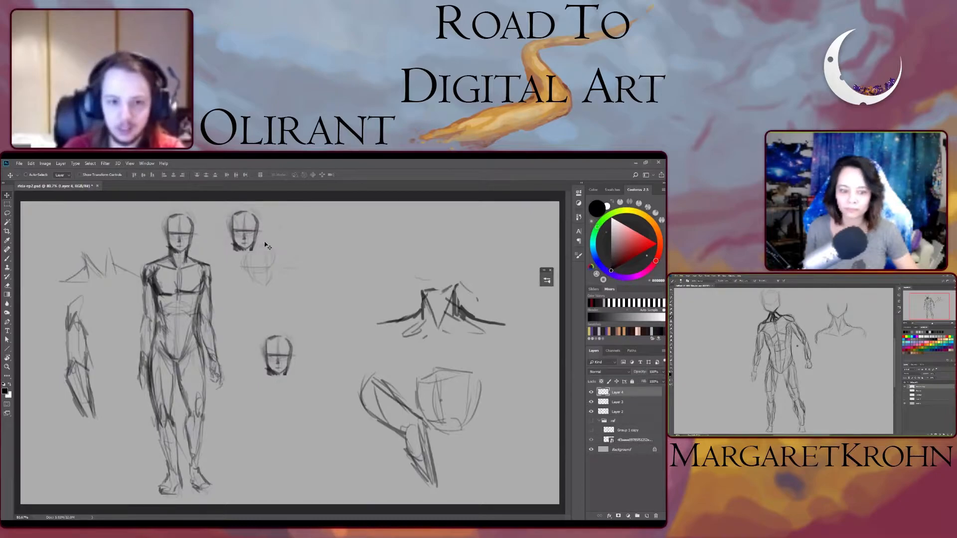
drag(289, 341, 242, 253)
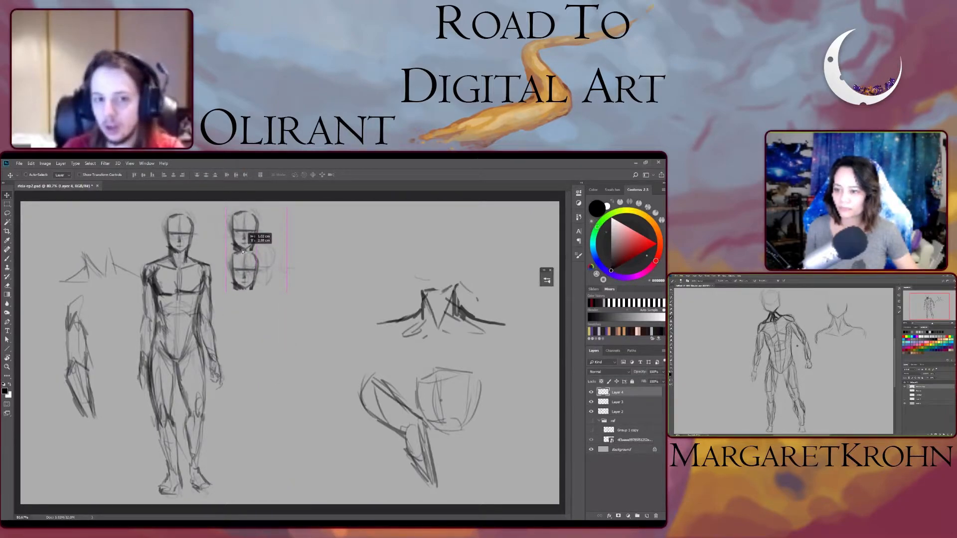
shift+click(632, 402)
key(ctrl+j)
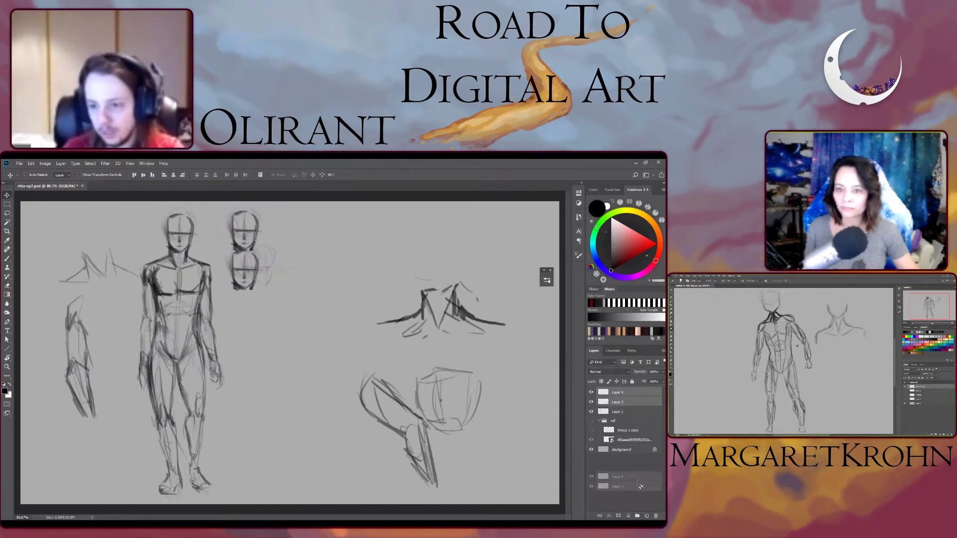
drag(254, 260, 253, 334)
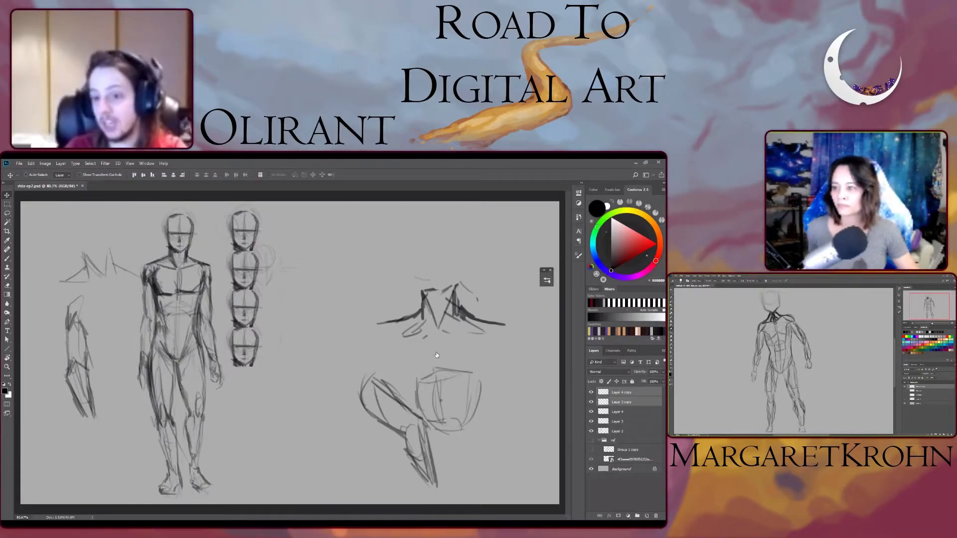
- Duplicate the four stacked head layers and place the copies below them to form a column of eight heads
ctrl+click(629, 415)
ctrl+click(629, 424)
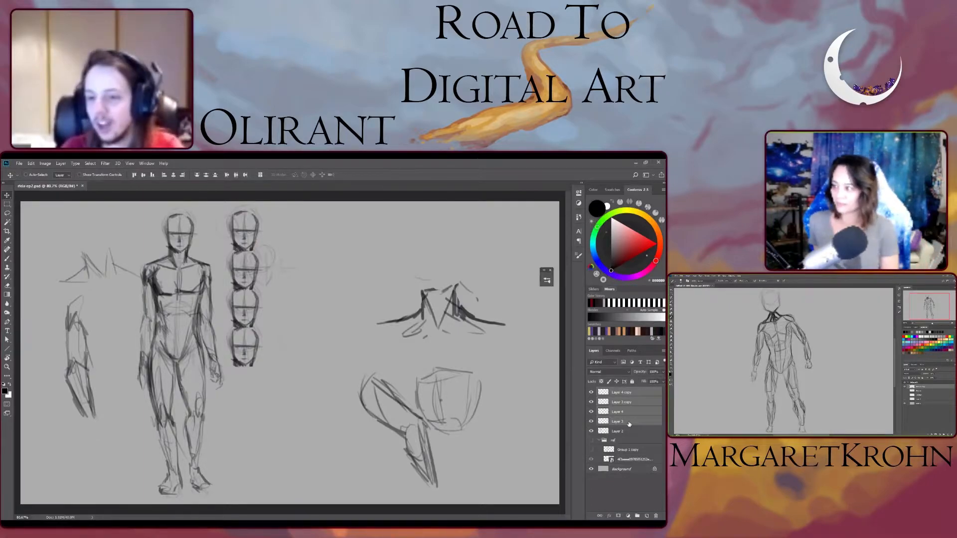
key(ctrl+j)
key(ctrl+j)
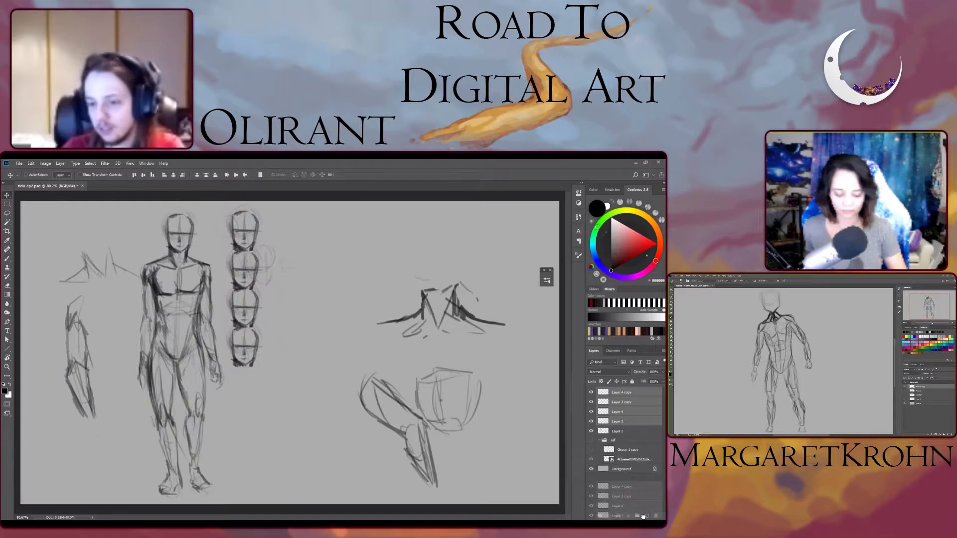
mouse_move(167, 254)
mouse_down()
mouse_move(267, 341)
mouse_move(271, 390)
mouse_move(259, 403)
mouse_up()
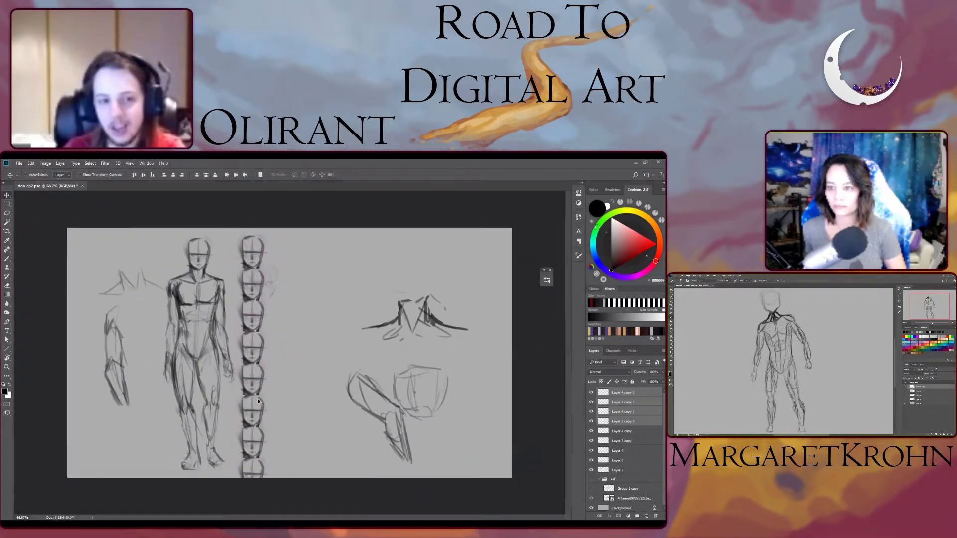
- Extend the canvas slightly upward with the Crop tool to add space above the figure and the head column
scroll(257, 399, down, 1)
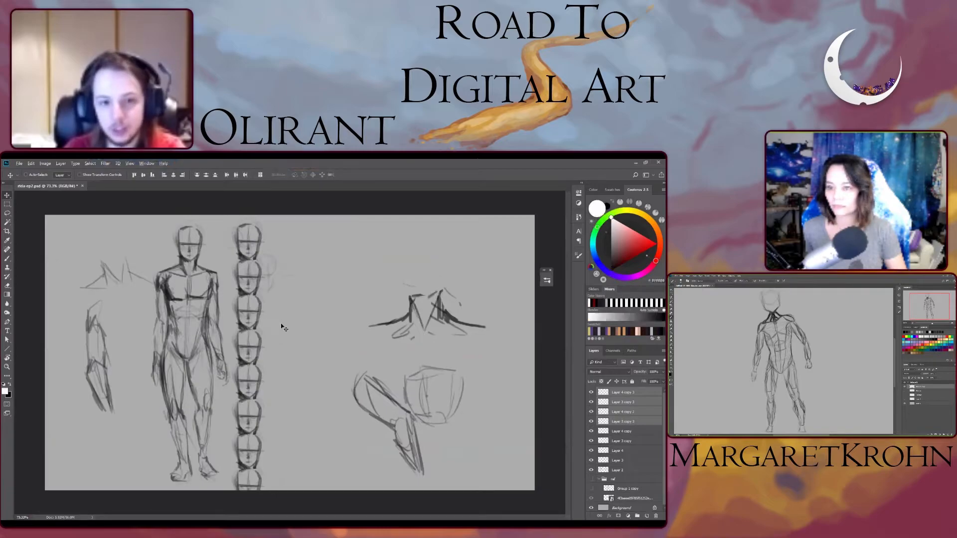
key(b)
key(x)
key(x)
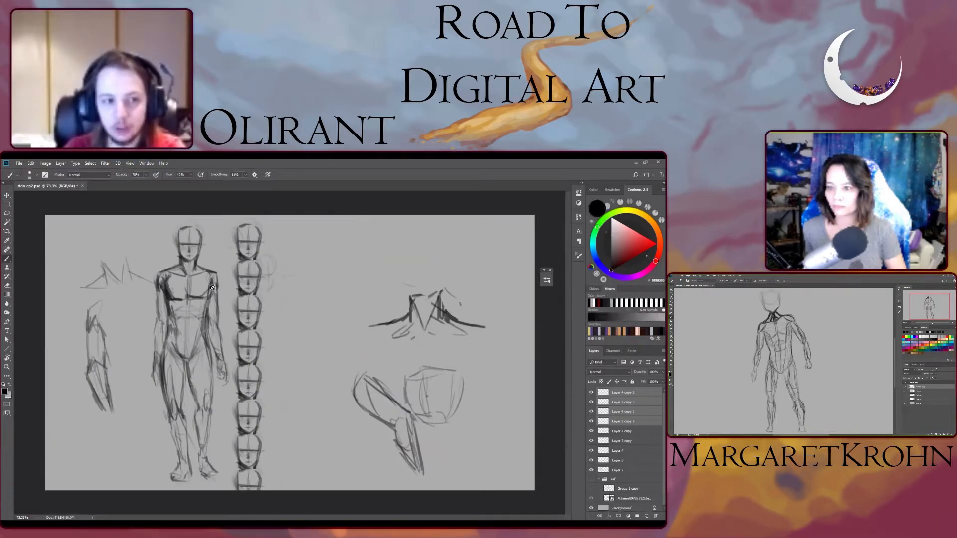
key(g)
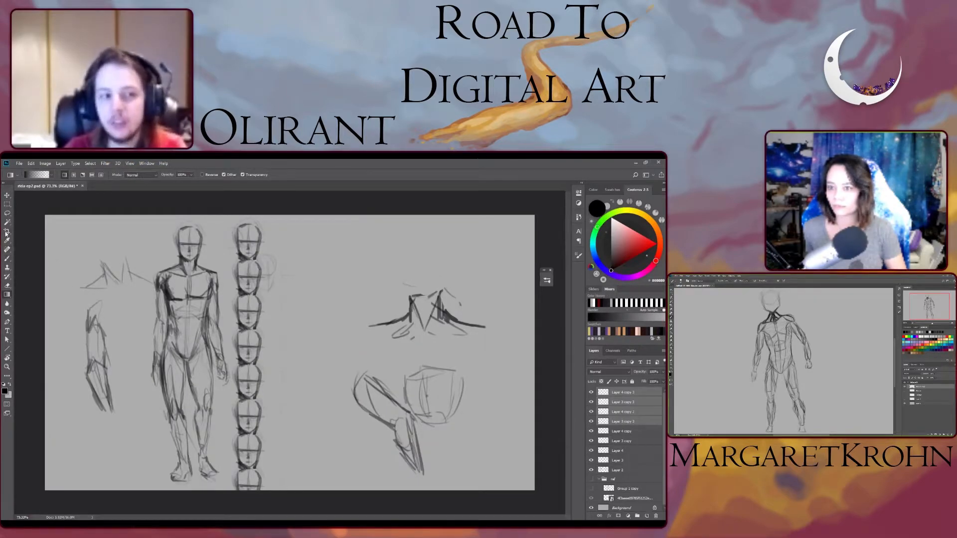
click(7, 232)
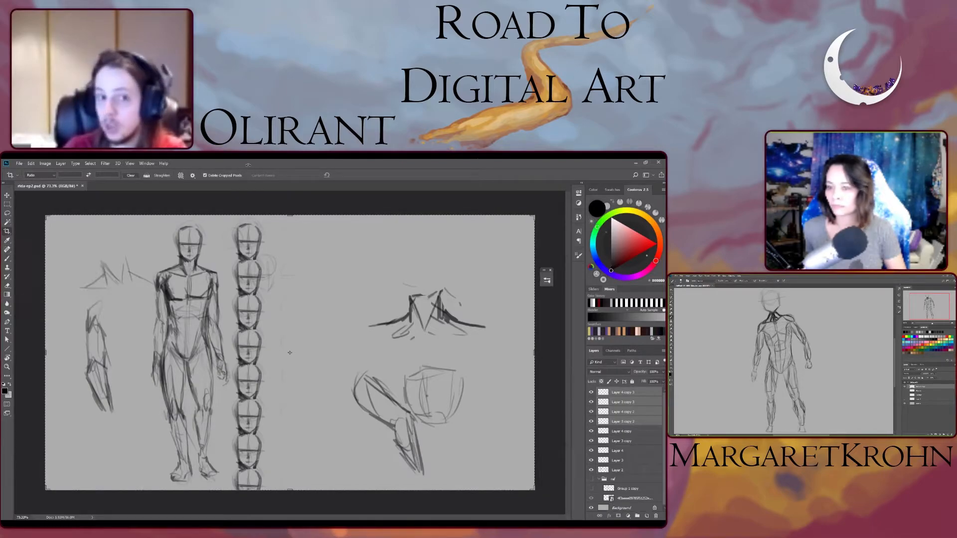
drag(291, 216, 292, 204)
key(Return)
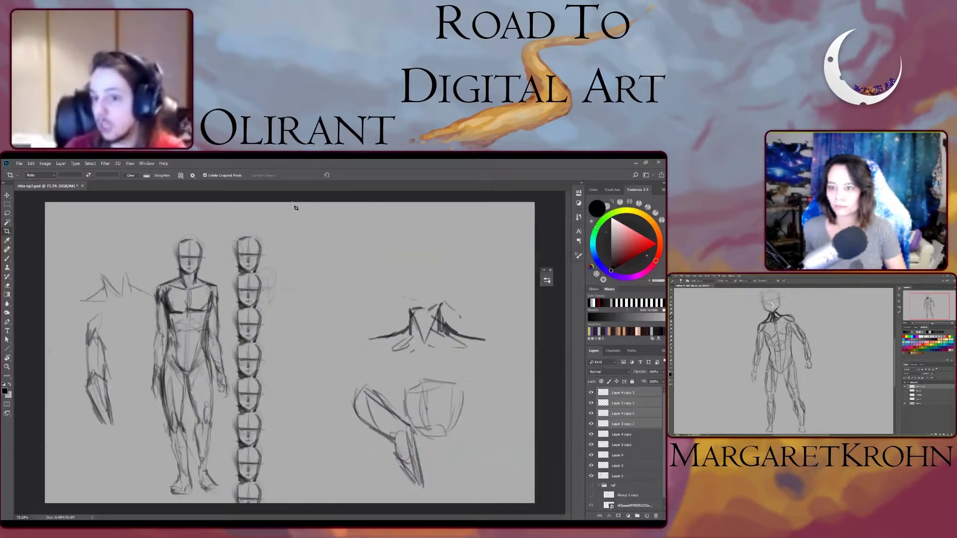
- Merge all the head copy layers into one, and shift the column upward so its base lines up with the figure's feet
click(620, 434)
click(627, 456)
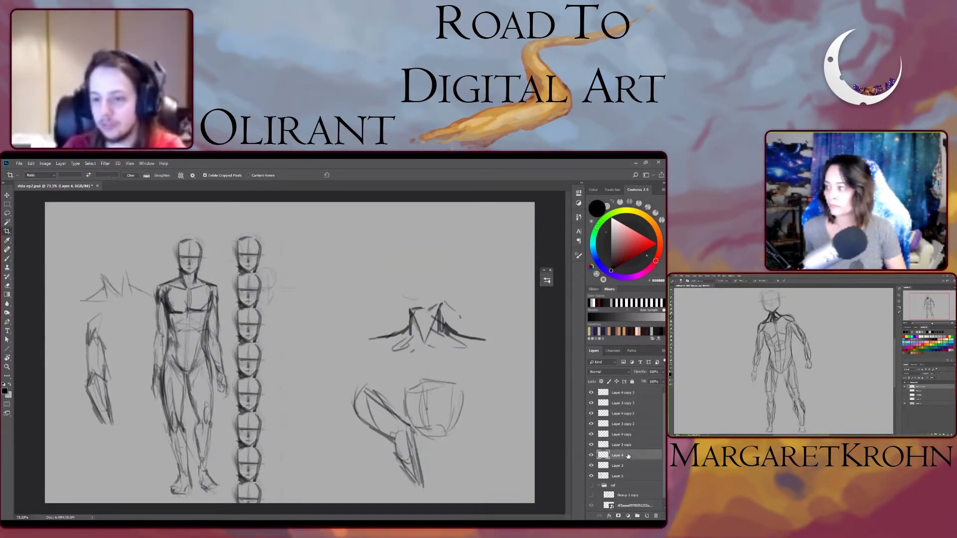
click(593, 445)
click(592, 445)
click(590, 466)
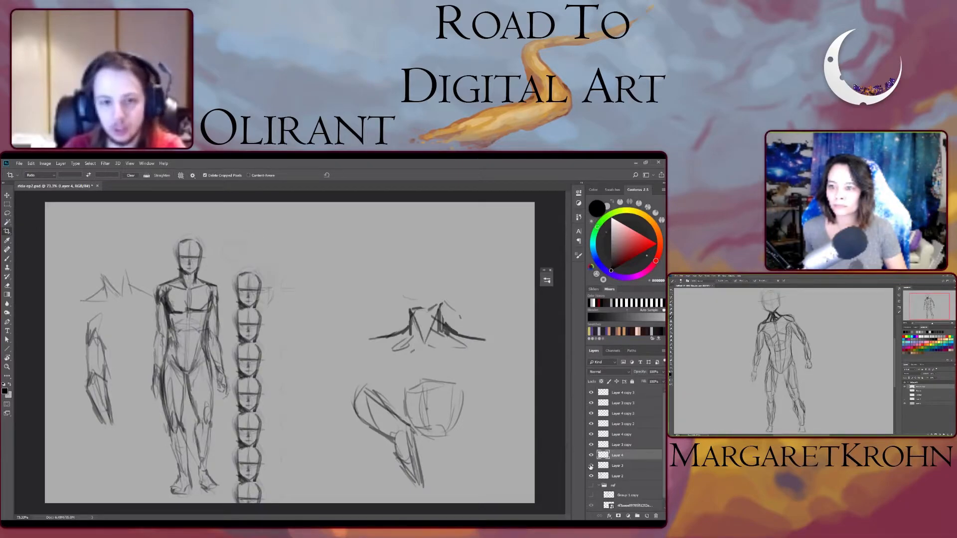
click(591, 466)
click(627, 464)
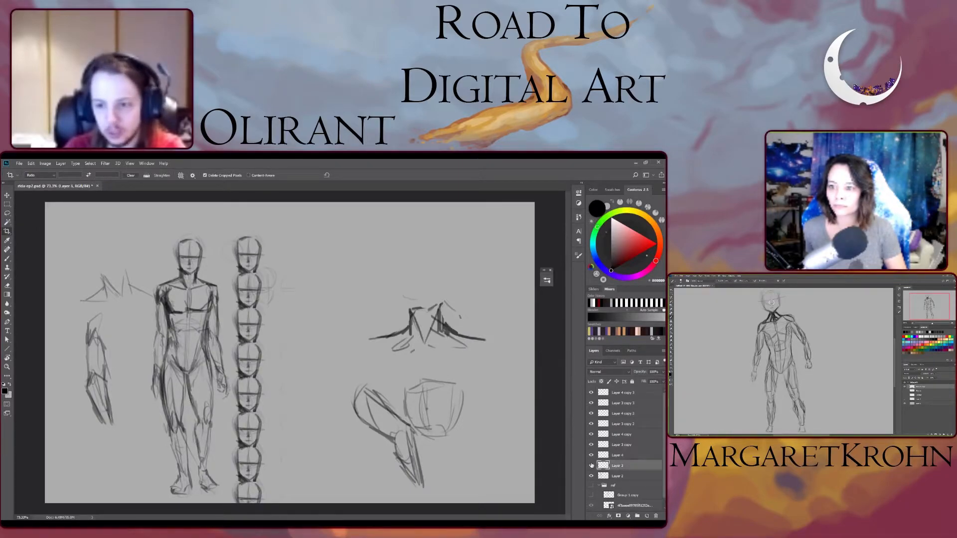
shift+click(622, 394)
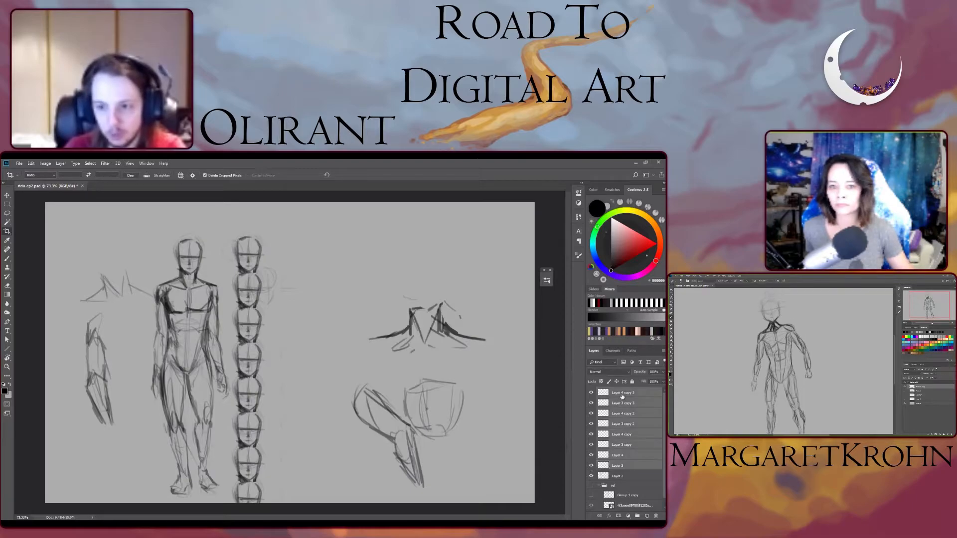
right_click(622, 396)
click(568, 433)
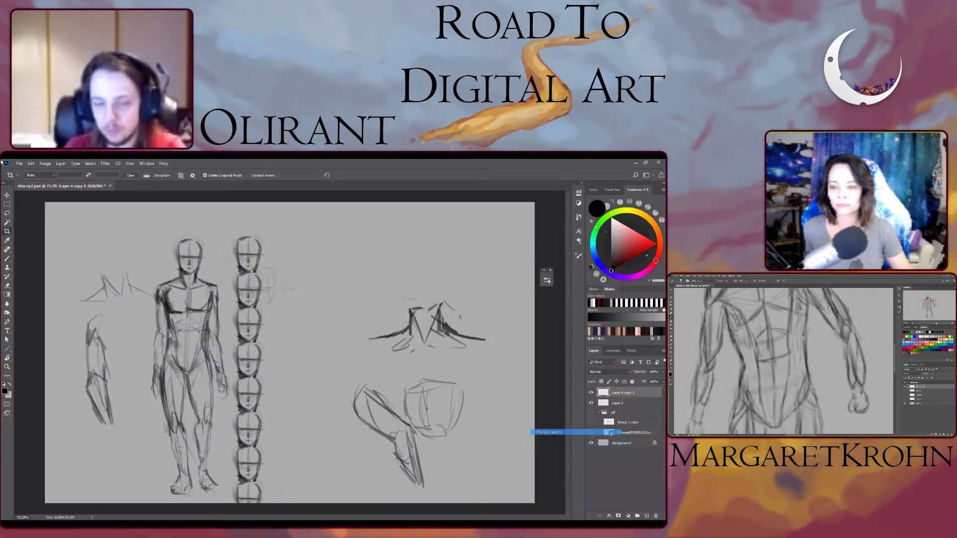
click(8, 196)
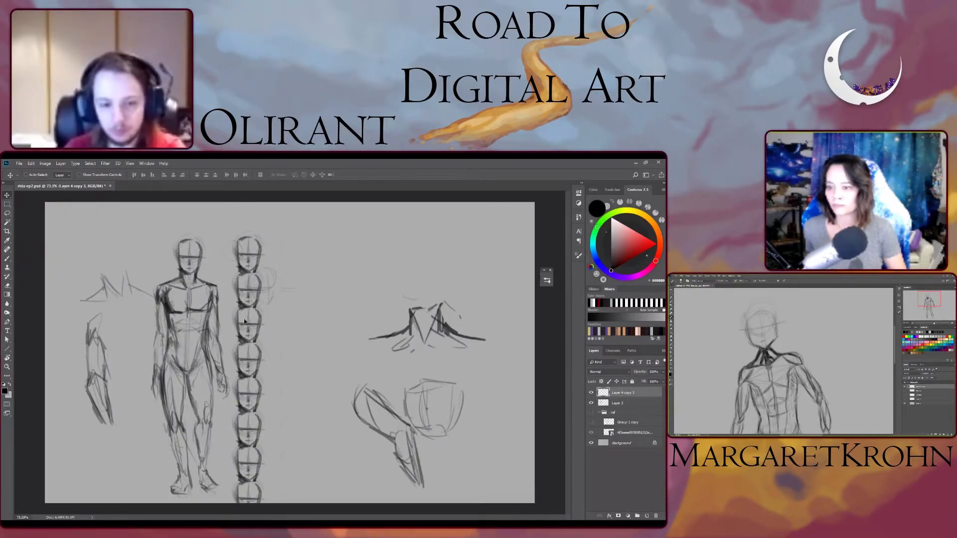
mouse_move(244, 322)
mouse_down()
mouse_move(249, 311)
mouse_move(257, 323)
mouse_up()
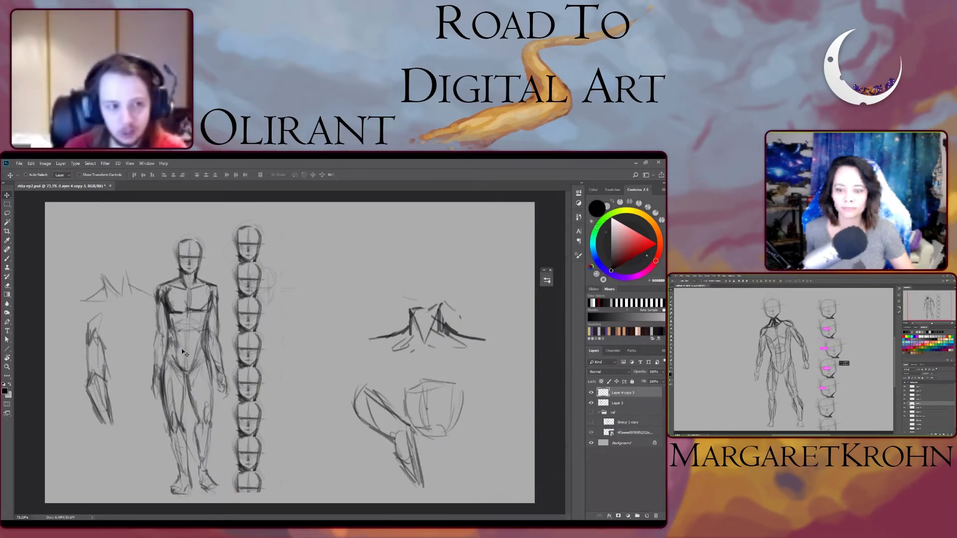
- Brush a horizontal line across the figure's hips, and extend it over the pelvis of the redisplayed anatomy reference
key(b)
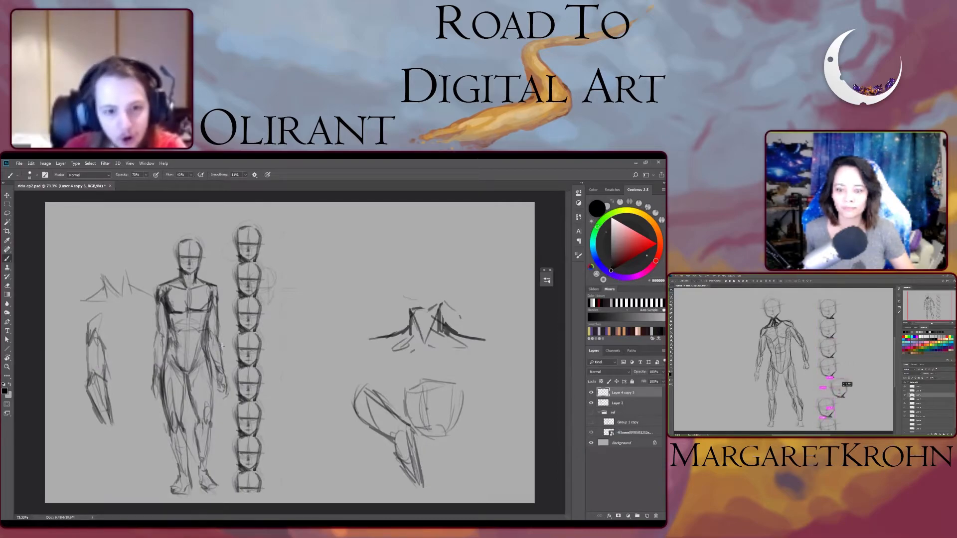
drag(215, 355, 172, 356)
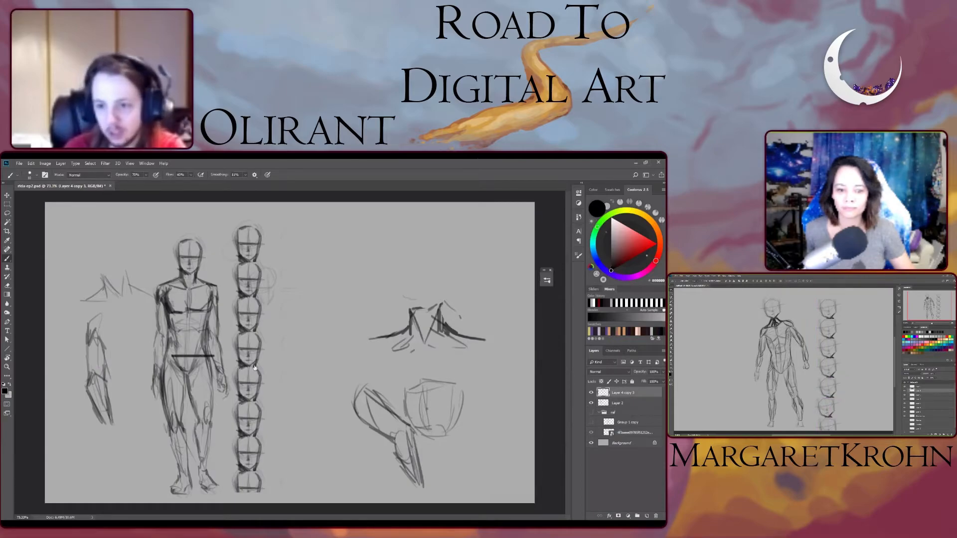
click(591, 412)
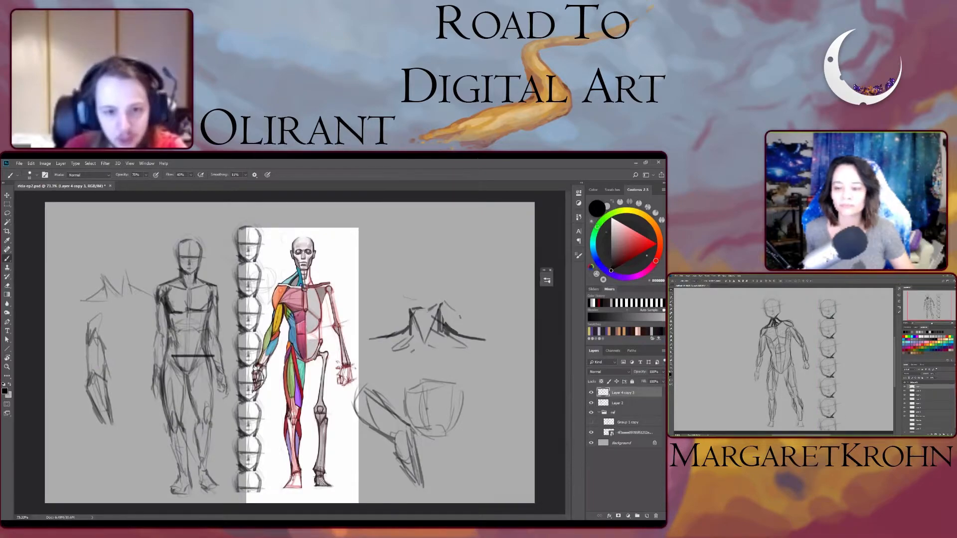
drag(172, 356, 299, 357)
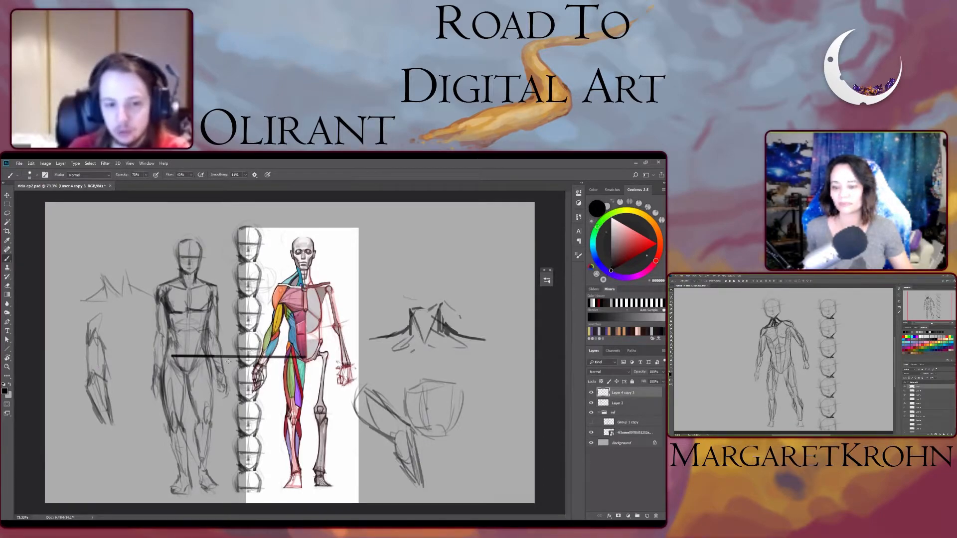
drag(220, 364, 214, 473)
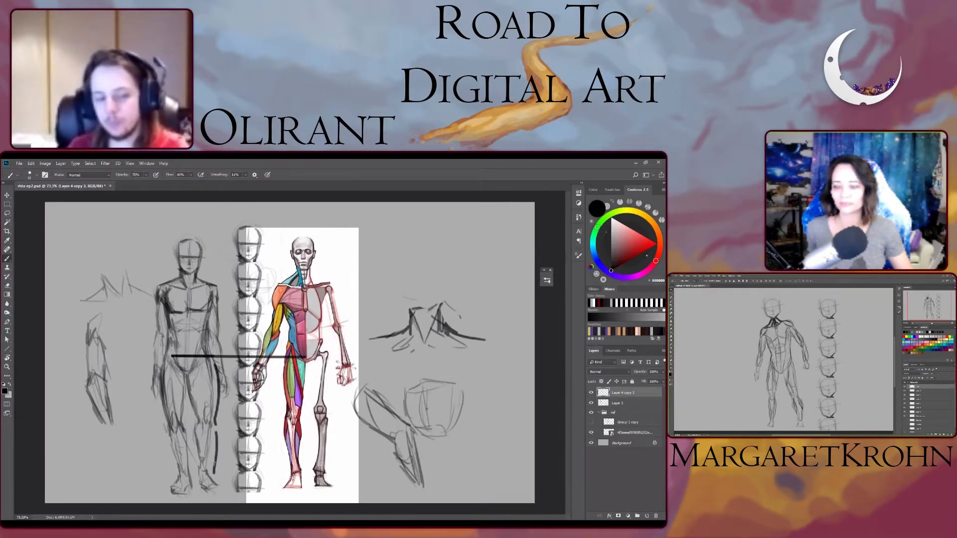
key(ctrl+z)
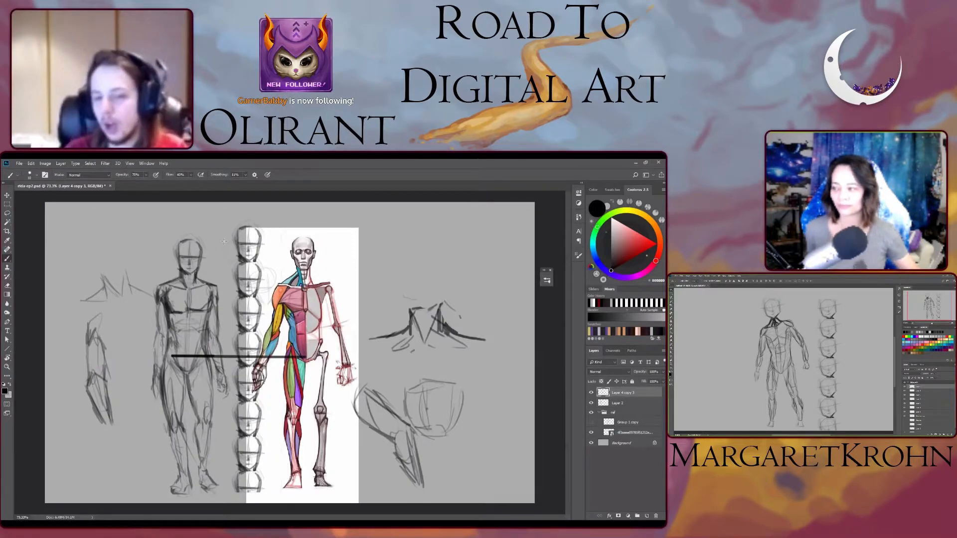
- Add a new layer, adjust the brush size, and sketch a small front-facing head with a horizontal midline above the neck study
click(646, 516)
key(bracketright)
key(bracketright)
key(bracketright)
key(bracketright)
key(bracketright)
key(bracketright)
key(bracketright)
key(bracketright)
key(bracketright)
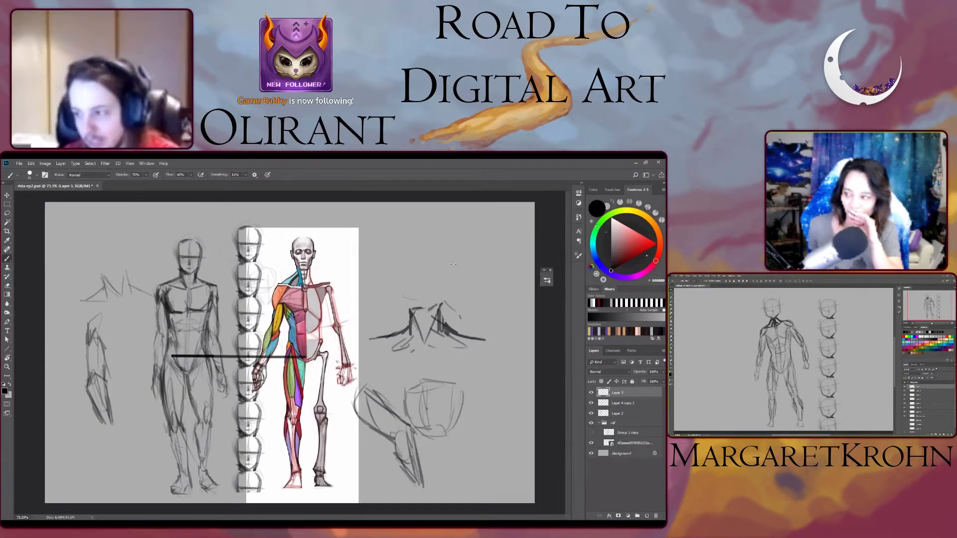
key(bracketleft)
key(bracketleft)
key(bracketleft)
key(bracketleft)
key(bracketleft)
key(bracketleft)
key(bracketleft)
key(bracketleft)
key(bracketleft)
key(bracketleft)
key(bracketleft)
key(bracketleft)
key(bracketleft)
key(bracketleft)
key(bracketleft)
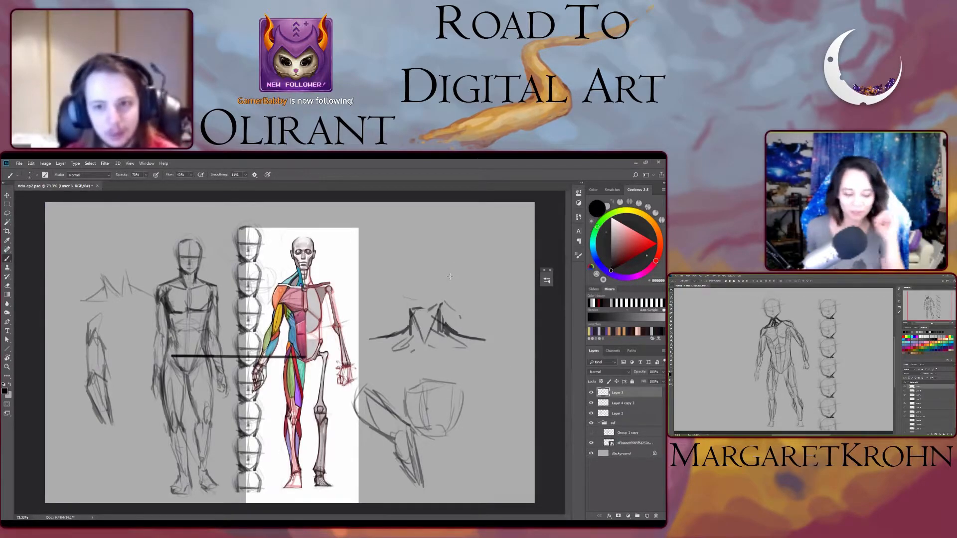
key(bracketright)
key(bracketright)
key(bracketright)
key(bracketright)
key(bracketright)
key(bracketright)
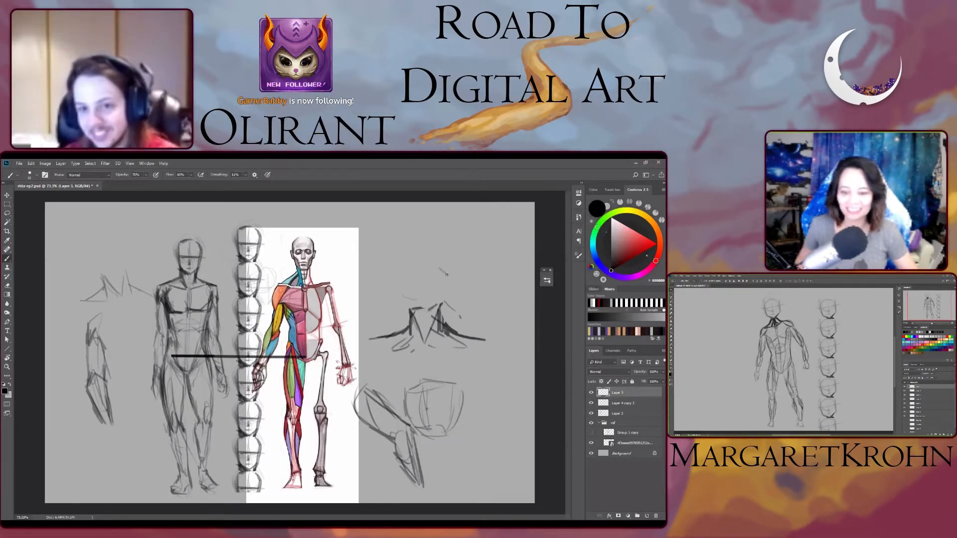
mouse_move(440, 252)
mouse_down()
mouse_move(443, 272)
mouse_move(474, 238)
mouse_up()
mouse_move(467, 275)
mouse_down()
mouse_move(476, 242)
mouse_move(435, 255)
mouse_up()
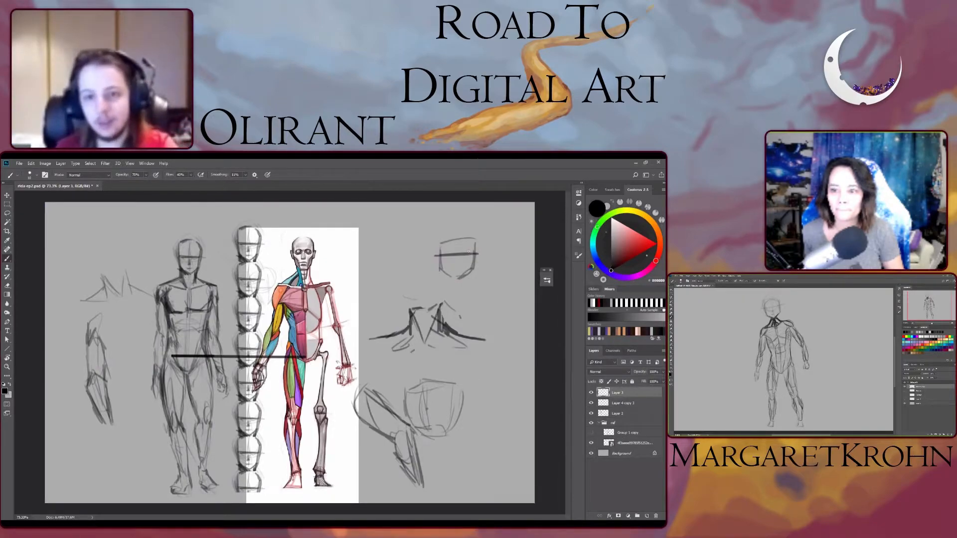
- Rework the front-facing head by erasing its midline and redrawing a rounded cranium, firmer sides, a bold midline and a hairline
scroll(468, 251, up, 3)
key(e)
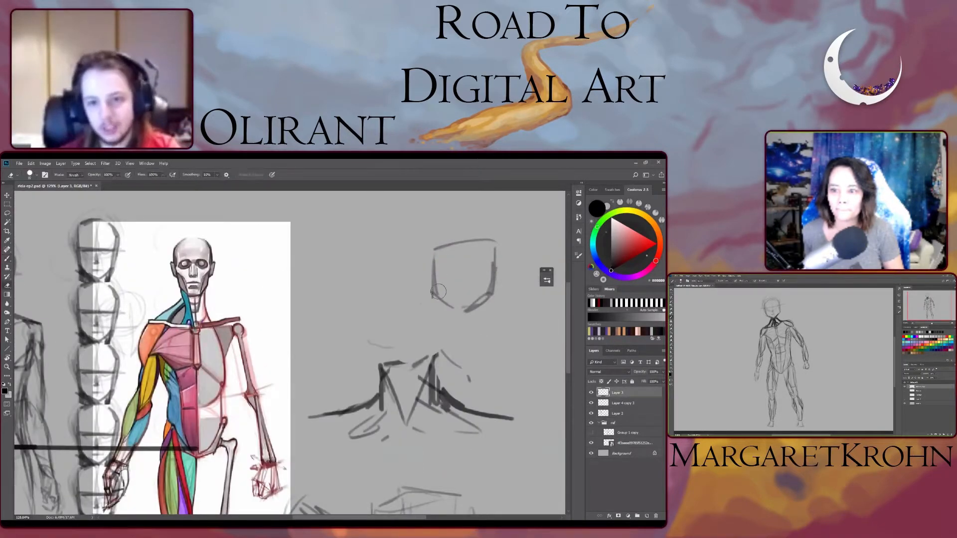
mouse_move(434, 250)
mouse_down()
mouse_move(440, 301)
mouse_move(460, 314)
mouse_move(446, 308)
mouse_up()
key(b)
drag(436, 245, 443, 306)
mouse_move(436, 266)
mouse_down()
mouse_move(442, 239)
mouse_move(462, 228)
mouse_up()
mouse_move(482, 231)
mouse_down()
mouse_move(493, 273)
mouse_move(475, 310)
mouse_up()
drag(431, 271, 495, 272)
drag(429, 272, 507, 273)
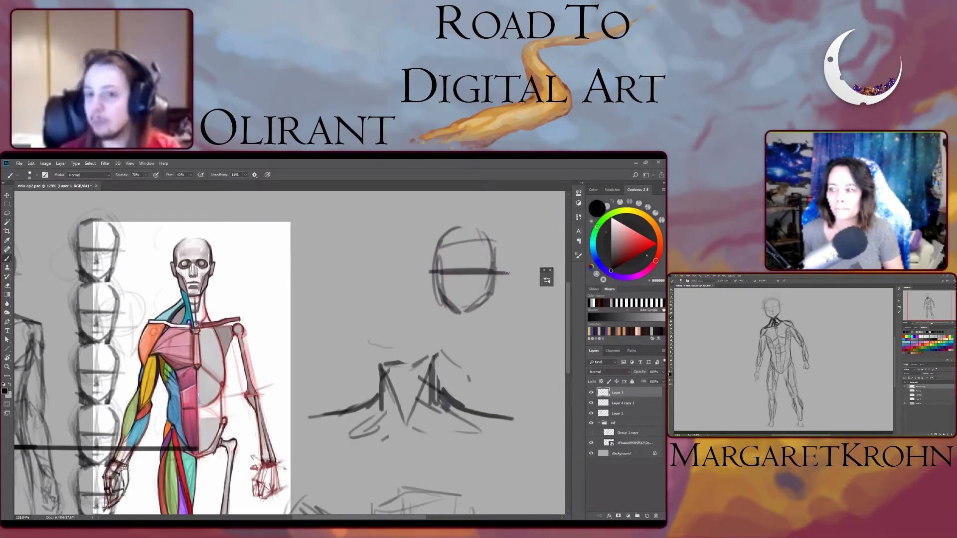
drag(443, 243, 483, 244)
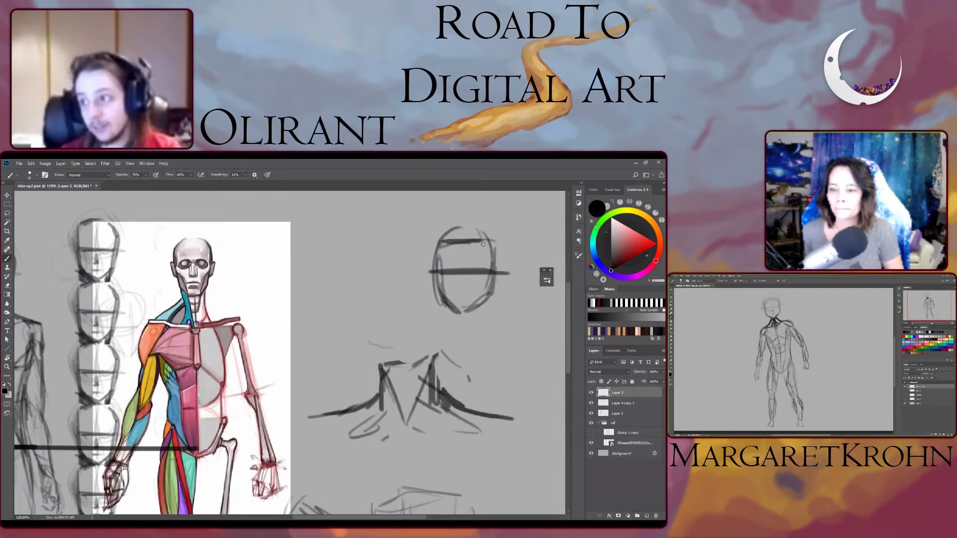
- Lasso the front-facing head sketch and move it closer to the anatomy reference to free space beside it
drag(449, 276, 384, 301)
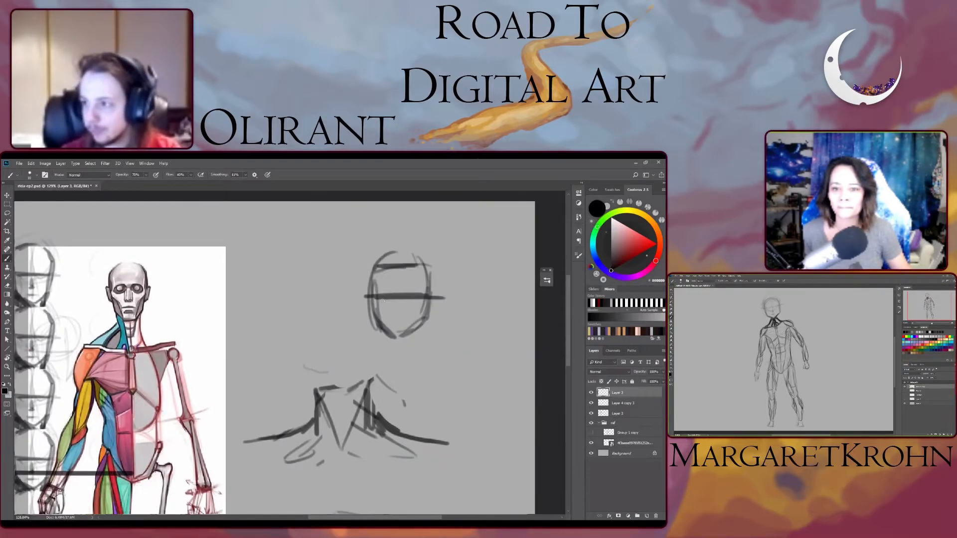
click(592, 392)
click(592, 391)
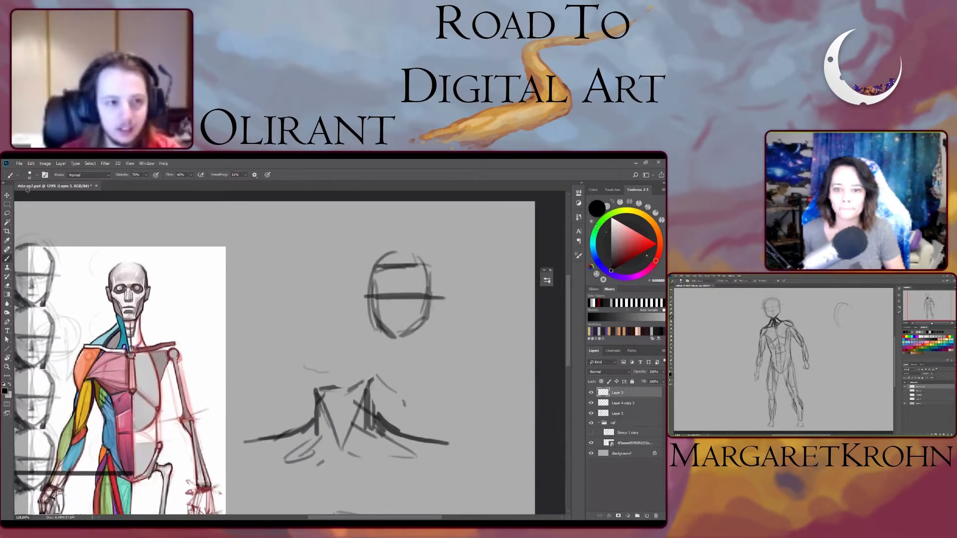
key(v)
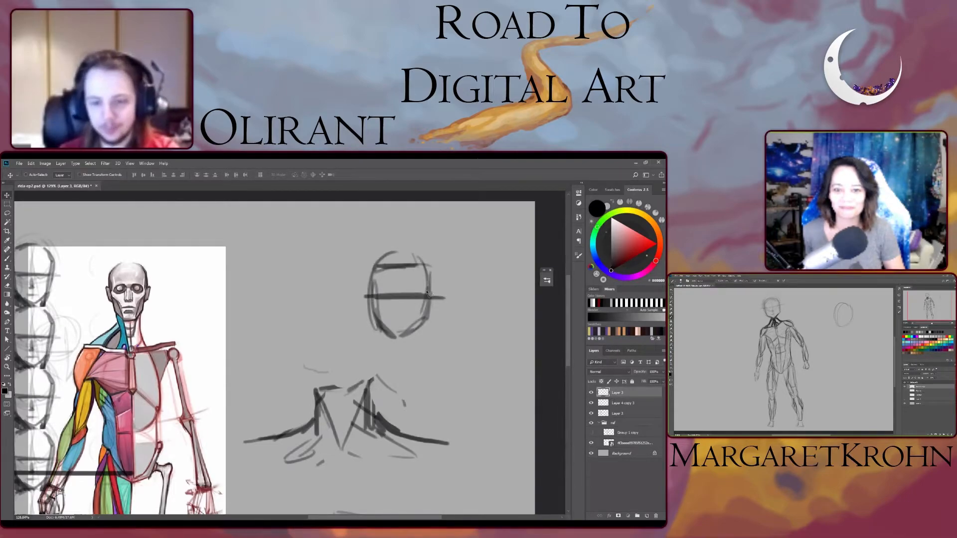
key(l)
mouse_move(449, 222)
mouse_down()
mouse_move(459, 307)
mouse_move(465, 259)
mouse_up()
key(ctrl+t)
drag(406, 312, 289, 301)
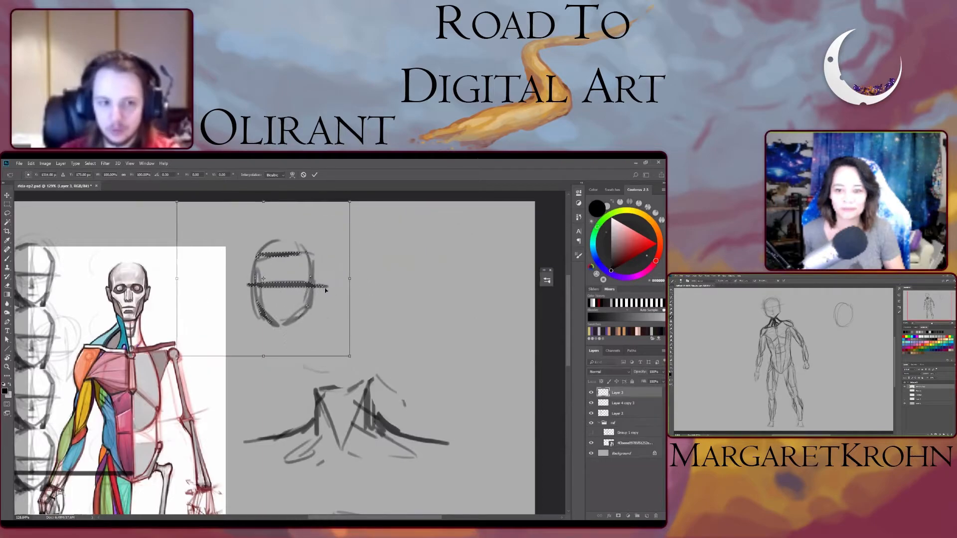
key(Return)
key(ctrl+d)
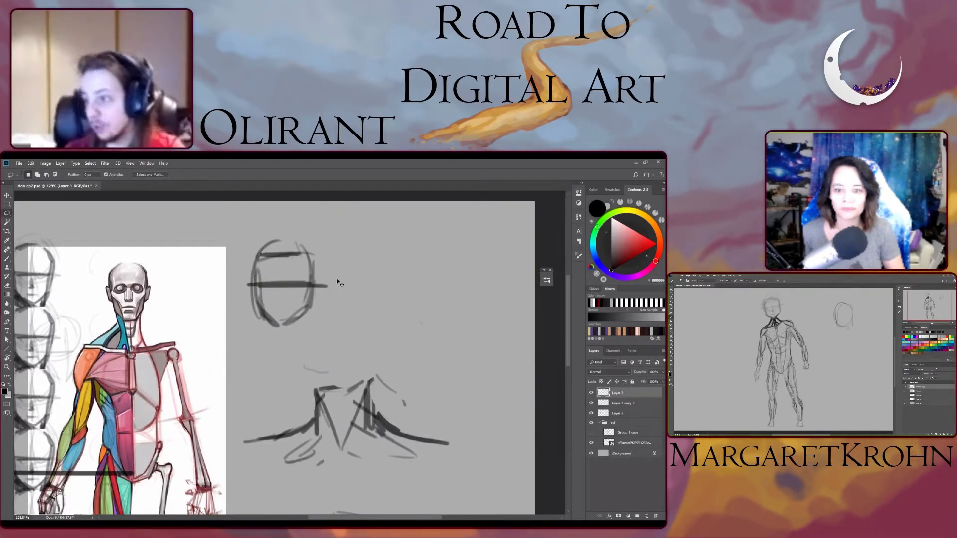
- Brush a second head beside the first as a tilted oval cranium with an inner oval and an angular jaw below
key(b)
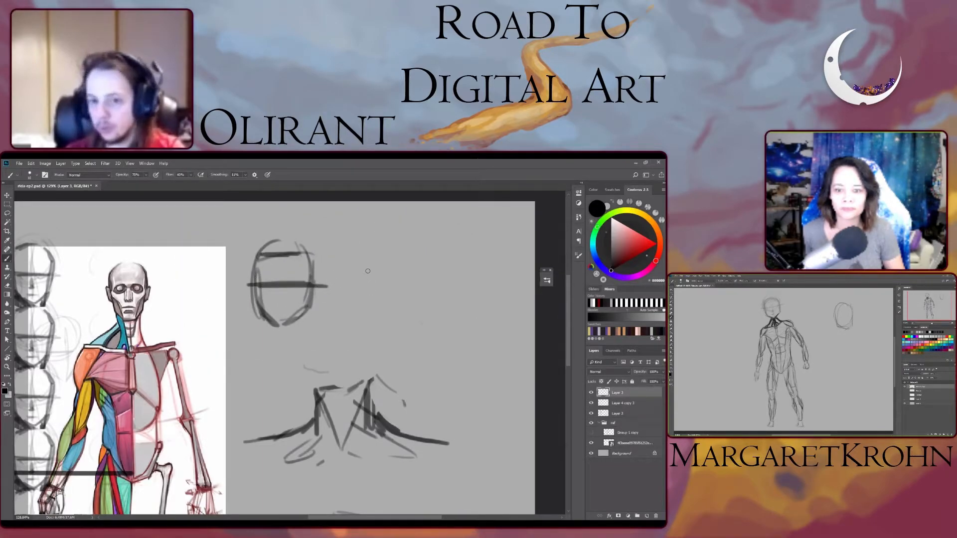
drag(427, 251, 401, 299)
mouse_move(452, 257)
mouse_down()
mouse_move(438, 300)
mouse_move(425, 307)
mouse_up()
drag(406, 260, 401, 293)
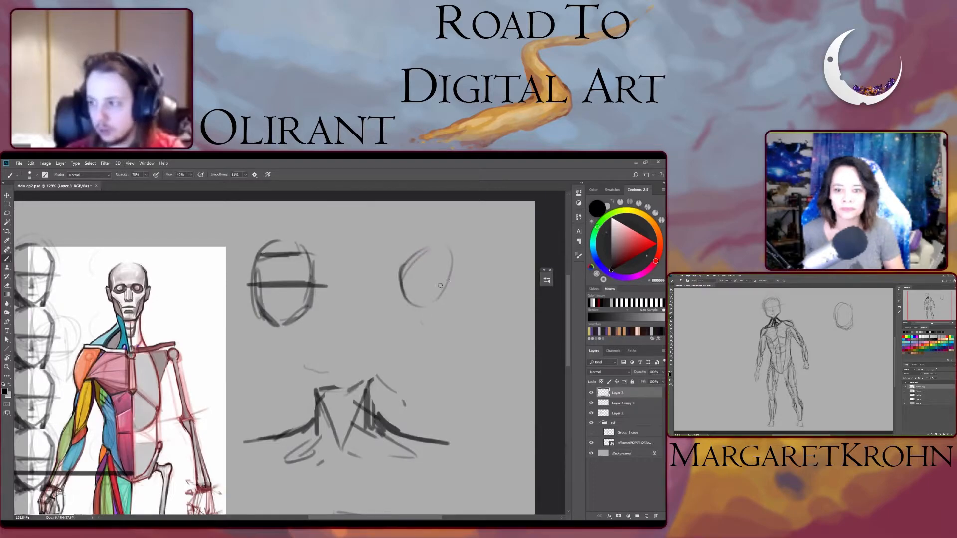
mouse_move(454, 258)
mouse_down()
mouse_move(446, 299)
mouse_move(399, 299)
mouse_up()
drag(401, 266, 423, 309)
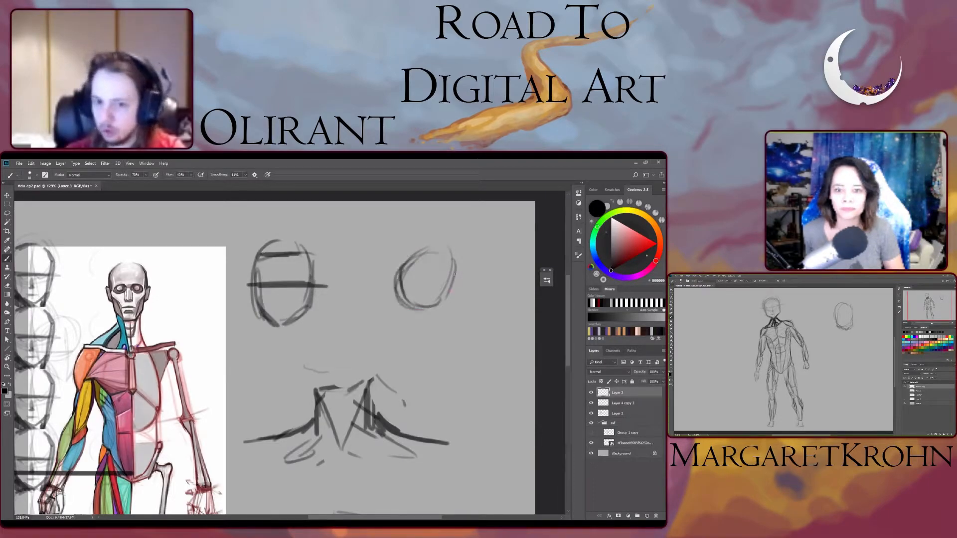
drag(449, 279, 419, 253)
mouse_move(404, 292)
mouse_down()
mouse_move(399, 317)
mouse_move(411, 333)
mouse_move(431, 333)
mouse_move(447, 283)
mouse_move(441, 269)
mouse_move(400, 295)
mouse_up()
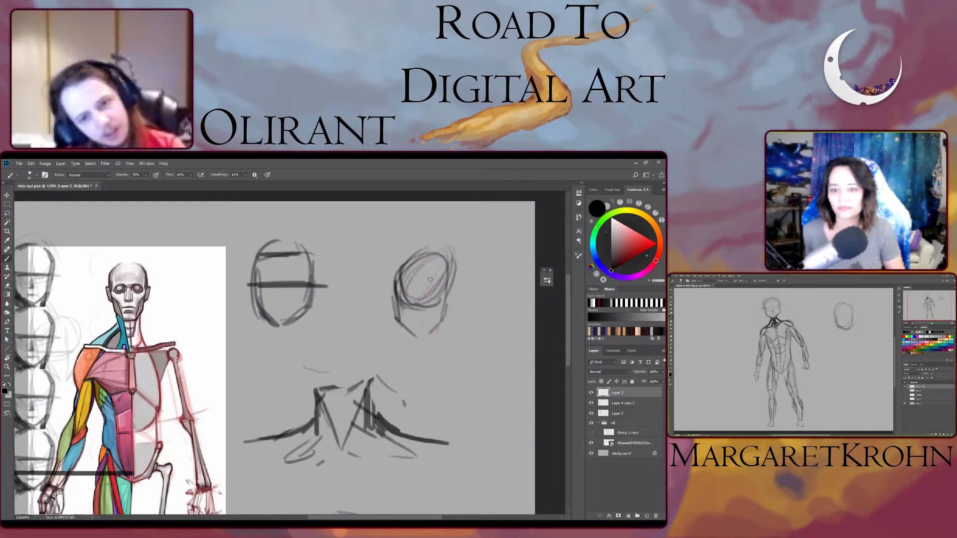
- Undo the last stroke inside the tilted head, and add a long diagonal line through it plus facial guide lines
key(ctrl+z)
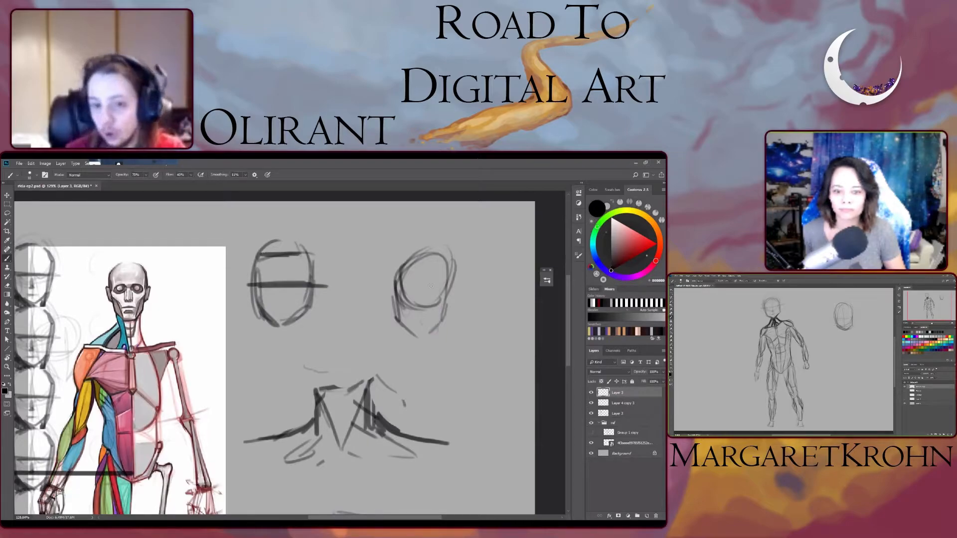
mouse_move(425, 265)
mouse_down()
mouse_move(343, 361)
mouse_move(379, 334)
mouse_up()
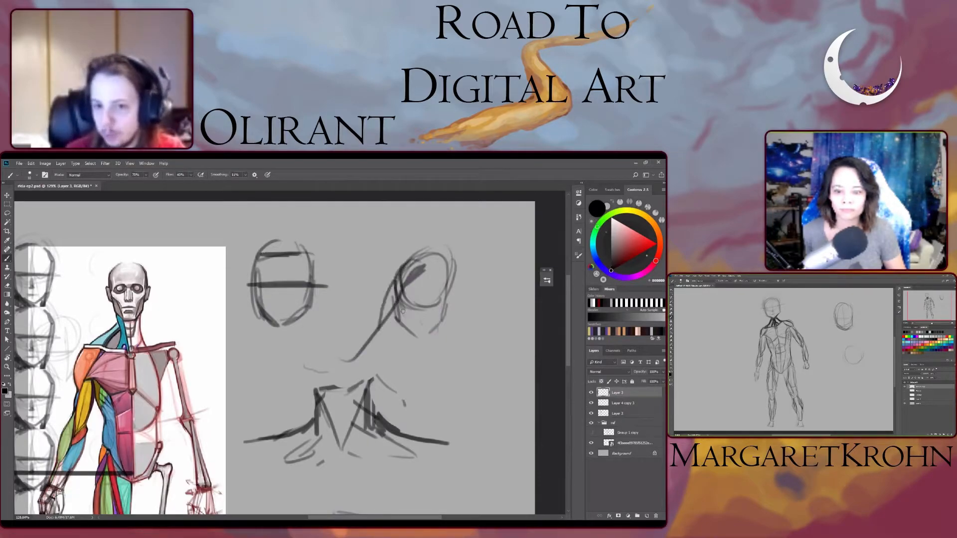
mouse_move(411, 303)
mouse_down()
mouse_move(437, 299)
mouse_move(424, 306)
mouse_move(409, 287)
mouse_move(419, 327)
mouse_up()
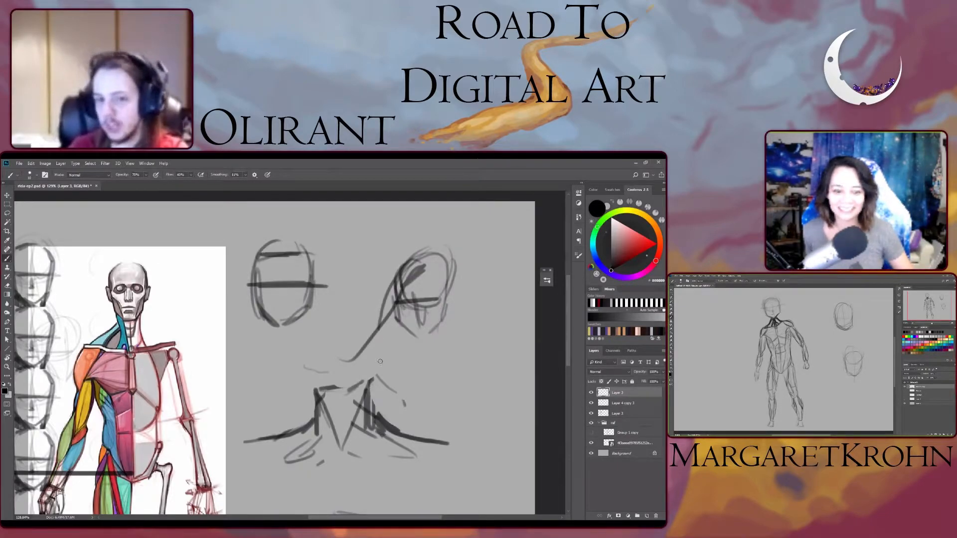
- Toggle the head studies to check their layer, and hide the eight-head column and the anatomy reference group
drag(381, 361, 267, 388)
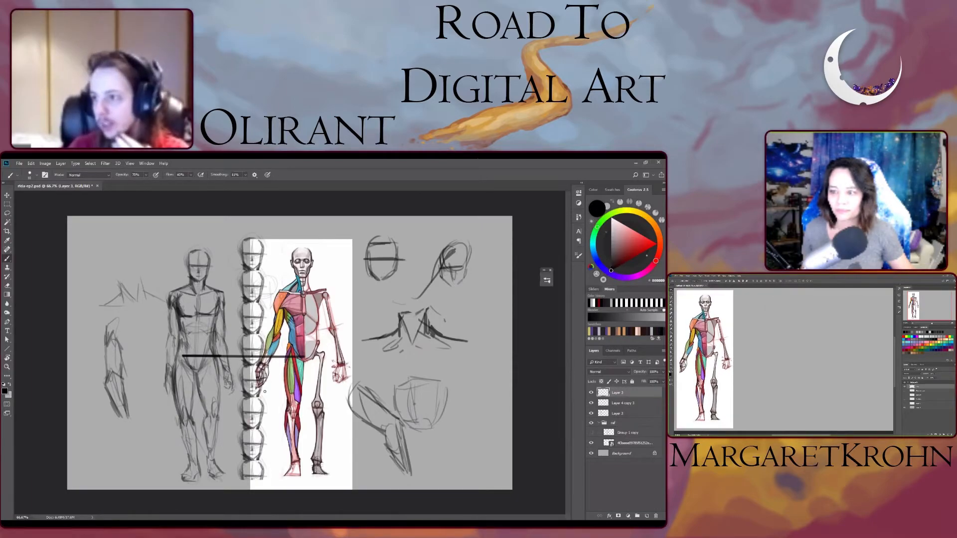
click(592, 393)
click(593, 393)
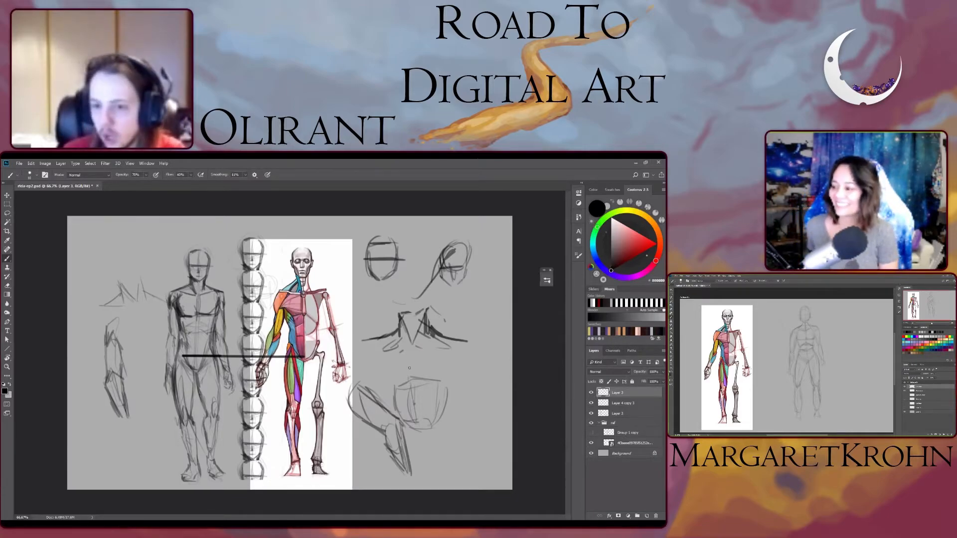
click(592, 403)
click(592, 403)
click(592, 403)
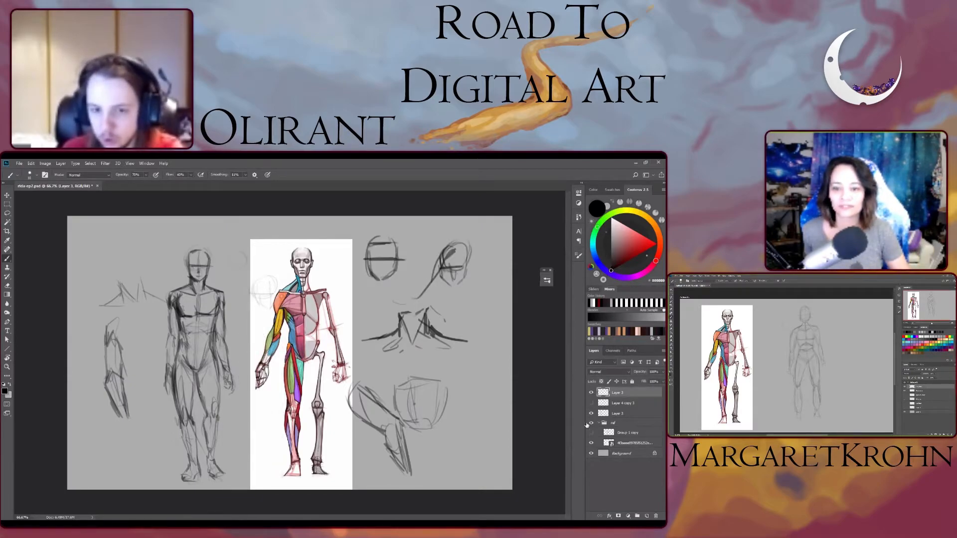
click(591, 424)
- On a new layer above the head column, mark the figure's hip line and sketch a simplified pelvis with two legs beside the figure
click(624, 403)
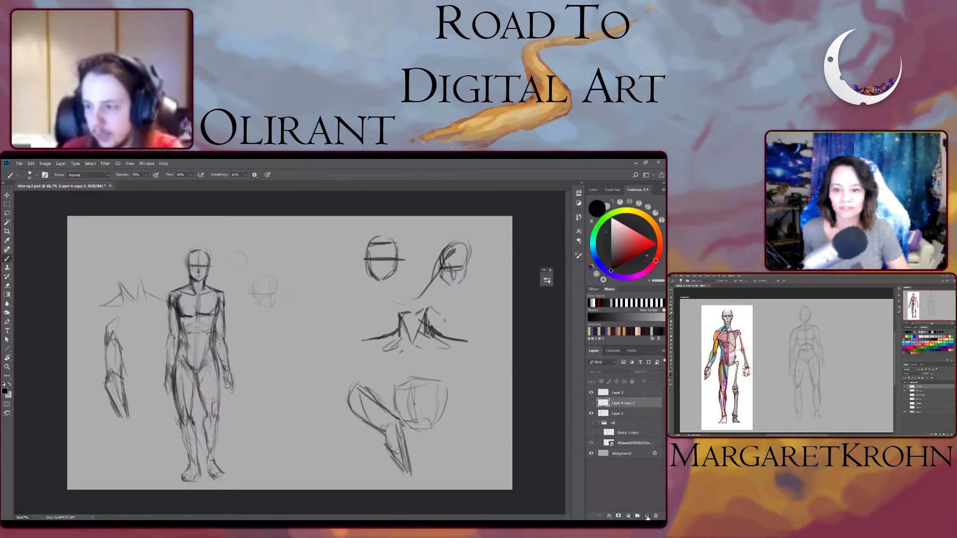
click(647, 517)
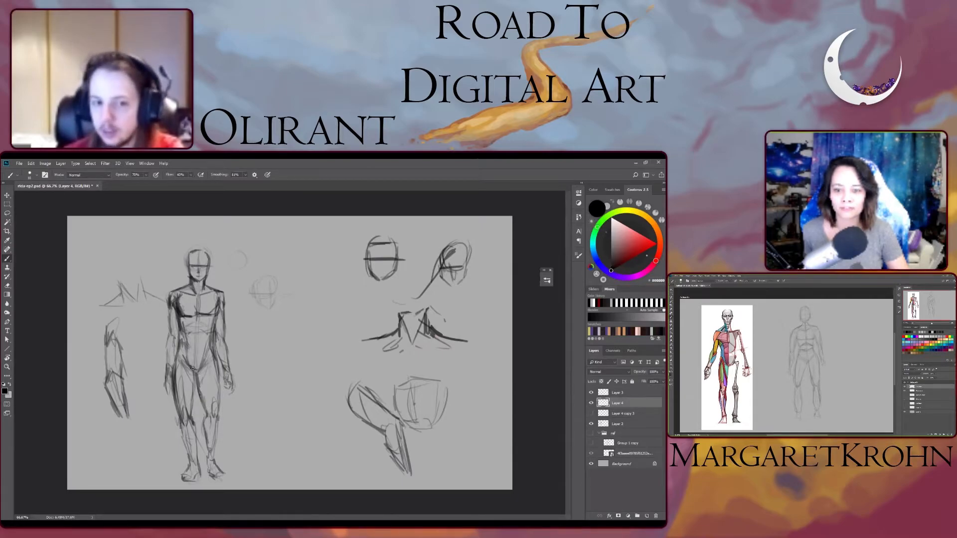
drag(180, 353, 208, 357)
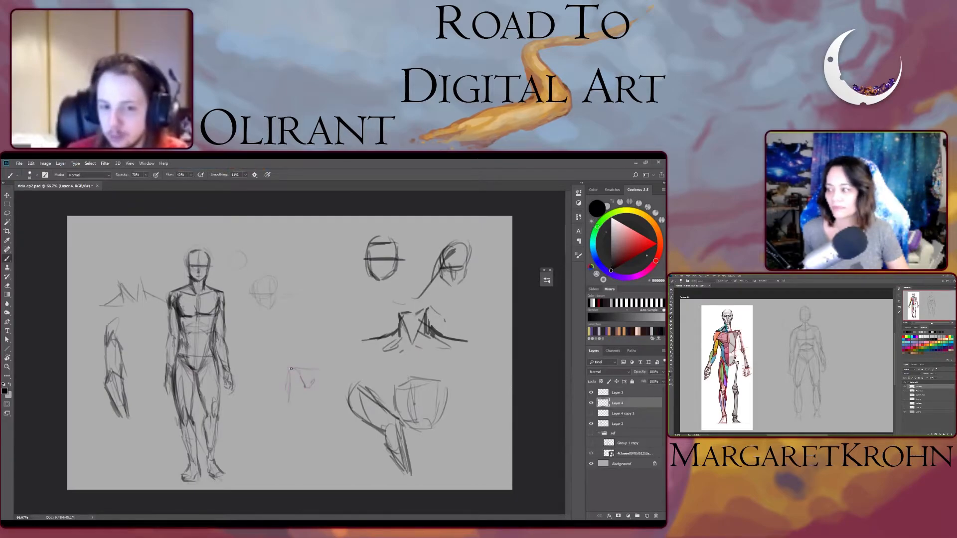
drag(290, 369, 284, 457)
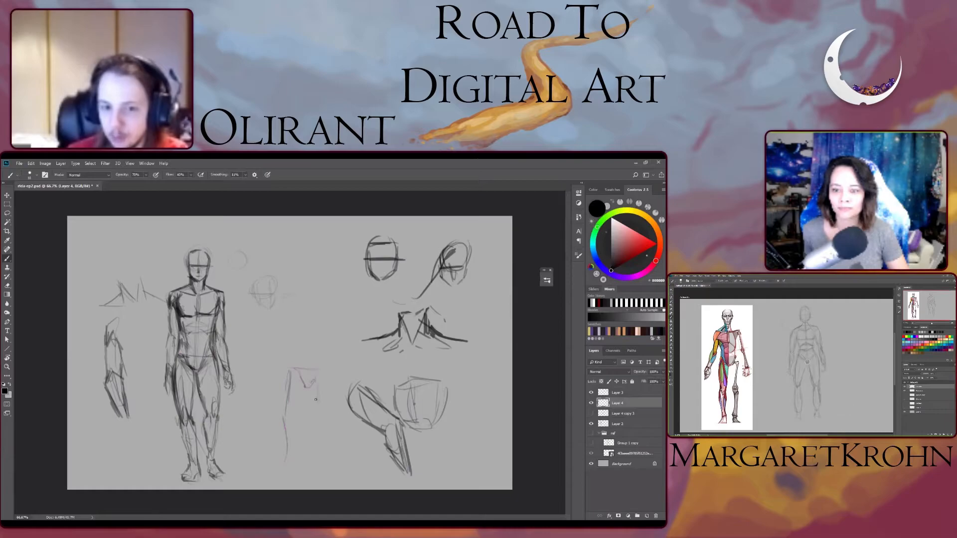
drag(316, 383, 316, 472)
mouse_move(294, 370)
mouse_down()
mouse_move(304, 381)
mouse_move(318, 368)
mouse_move(305, 399)
mouse_move(315, 427)
mouse_up()
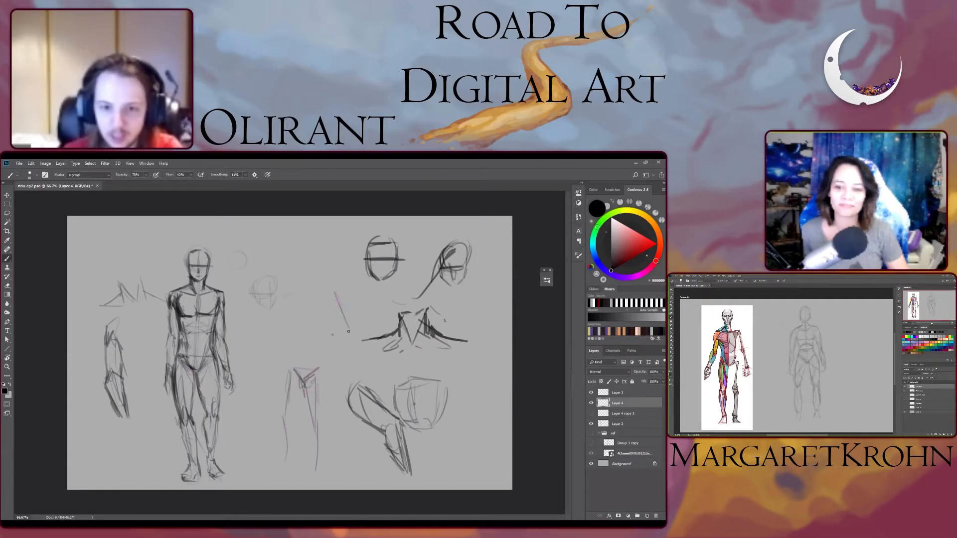
- Draw a long curved demonstration line above the leg sketch and undo it
mouse_move(330, 283)
mouse_down()
mouse_move(344, 304)
mouse_move(344, 369)
mouse_up()
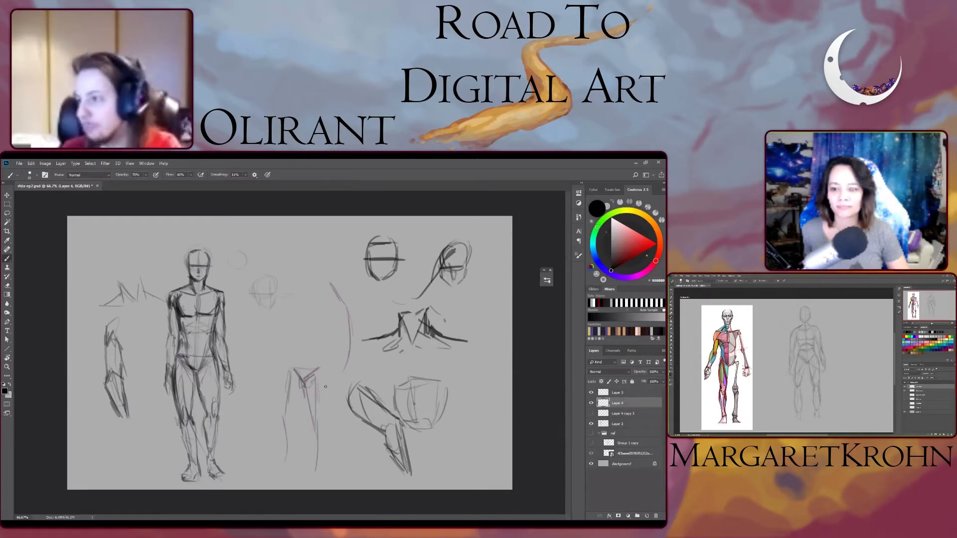
key(ctrl+z)
key(ctrl+z)
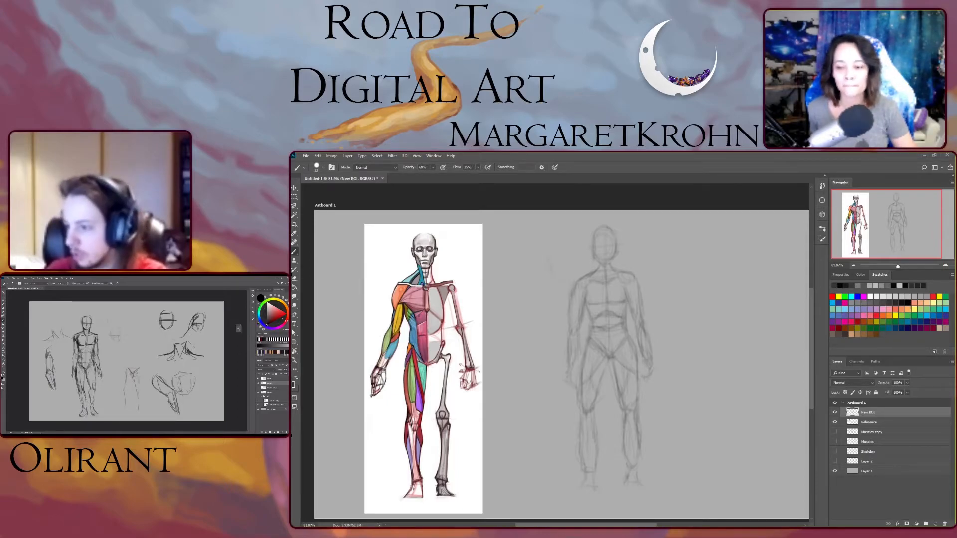
- Mark the hips, shoulder line, chest sides and one shoulder in blue over the figure beside the anatomy reference, and clear the marks
drag(588, 342, 635, 345)
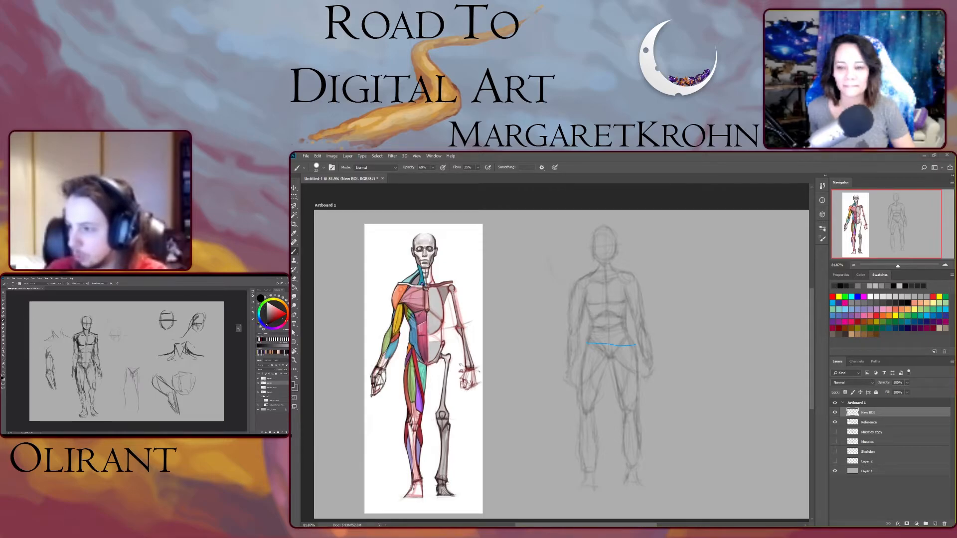
drag(582, 279, 622, 273)
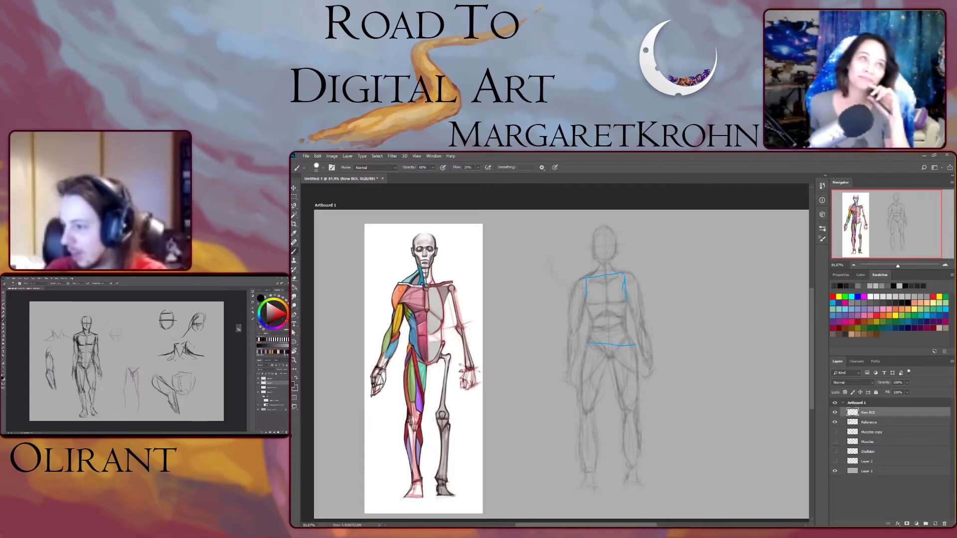
drag(600, 342, 622, 338)
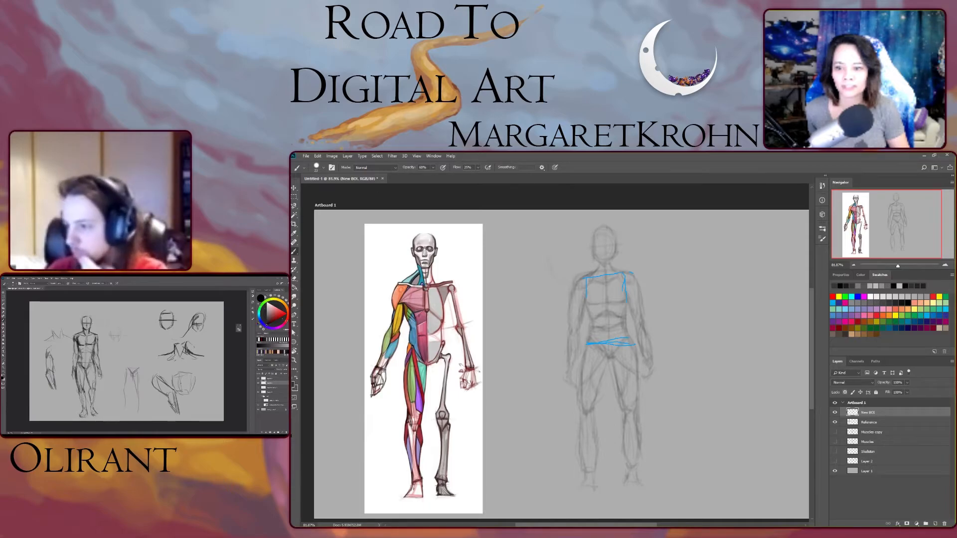
drag(633, 273, 620, 273)
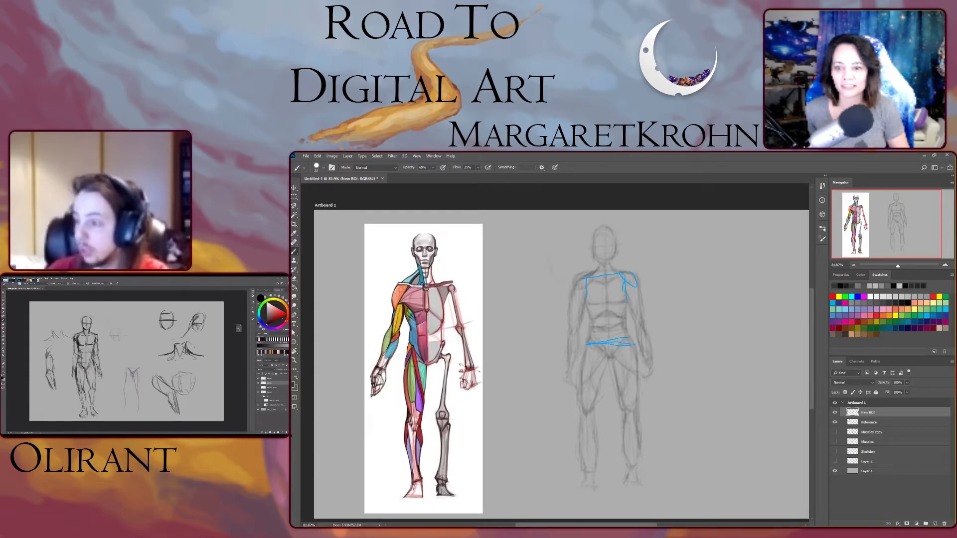
key(Escape)
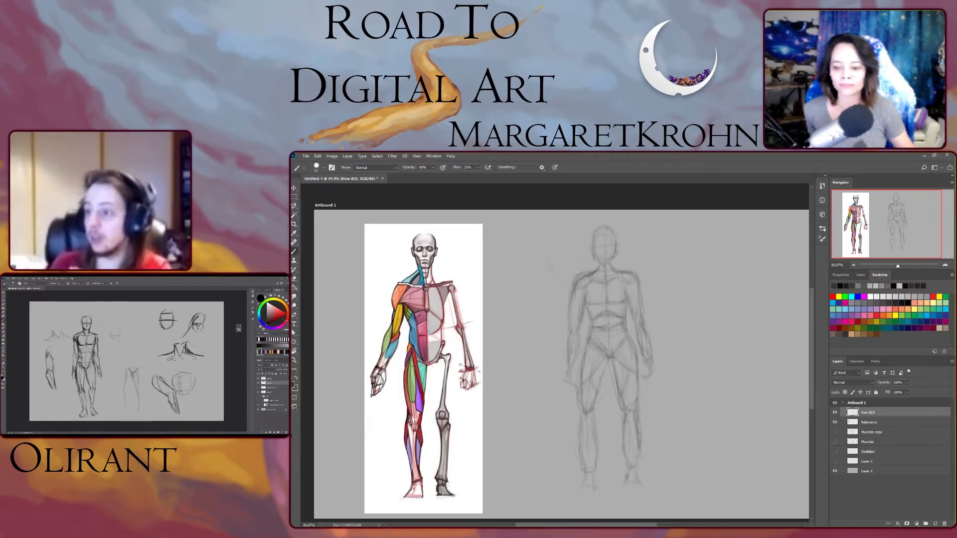
drag(586, 525, 602, 525)
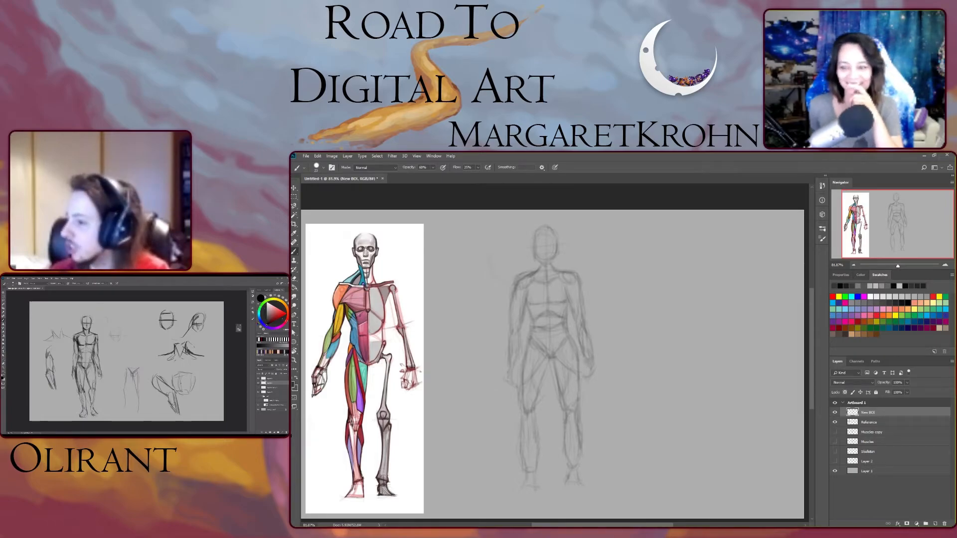
- Mark the outer contour of the figure's shoulder and upper arm in blue, and undo the mark
drag(560, 274, 585, 319)
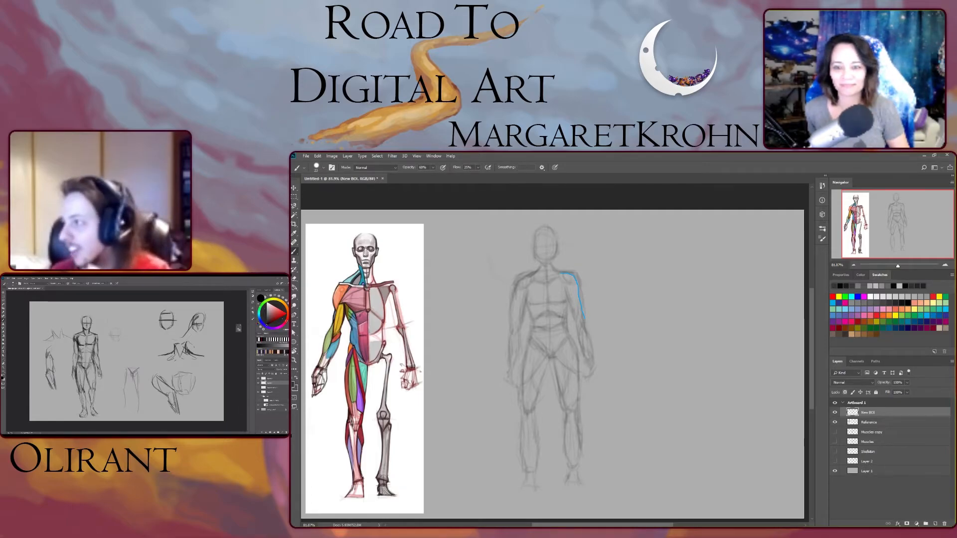
key(ctrl+z)
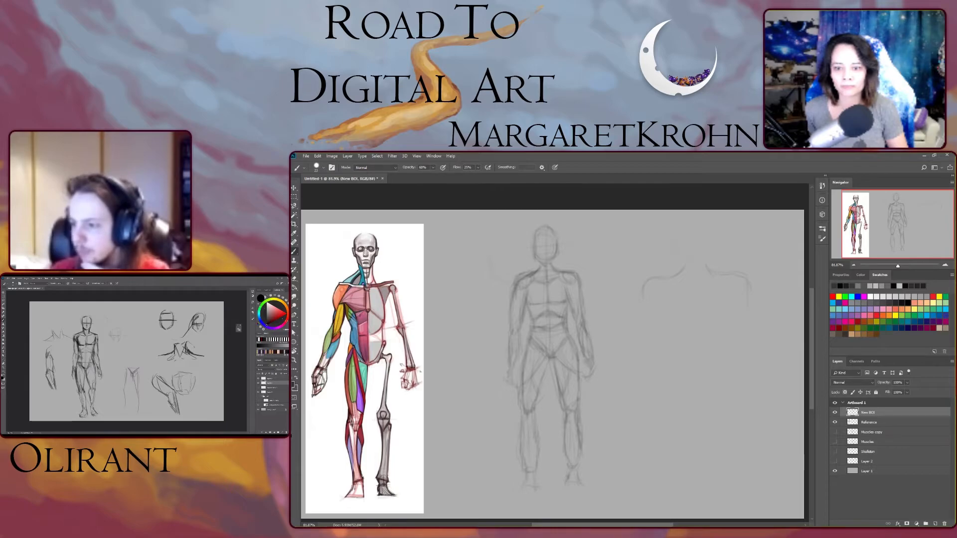
- Sketch a neck and shoulder line beside the figure, with an arm study below it showing the shoulder oval, upper arm, forearm and hand
drag(671, 242, 694, 265)
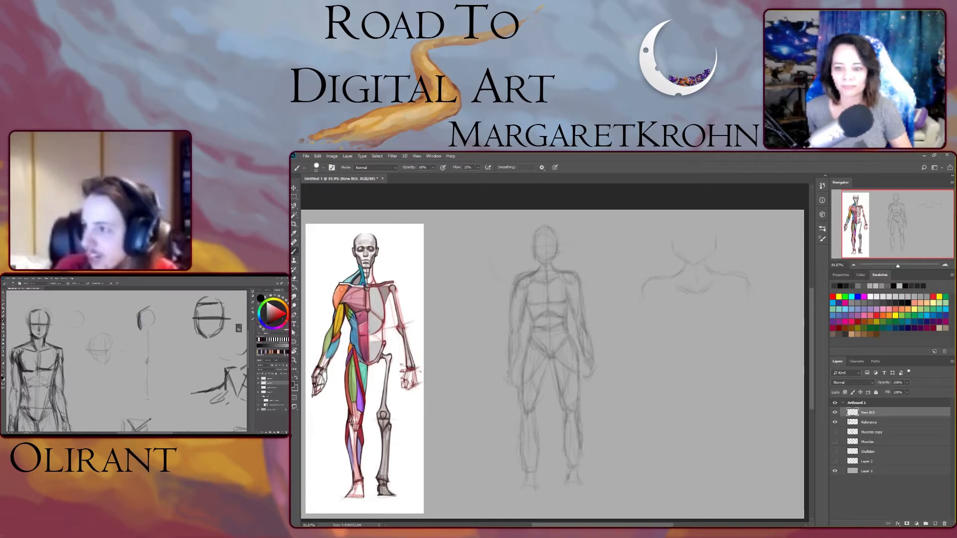
mouse_move(640, 341)
mouse_down()
mouse_move(669, 327)
mouse_move(650, 360)
mouse_move(650, 391)
mouse_up()
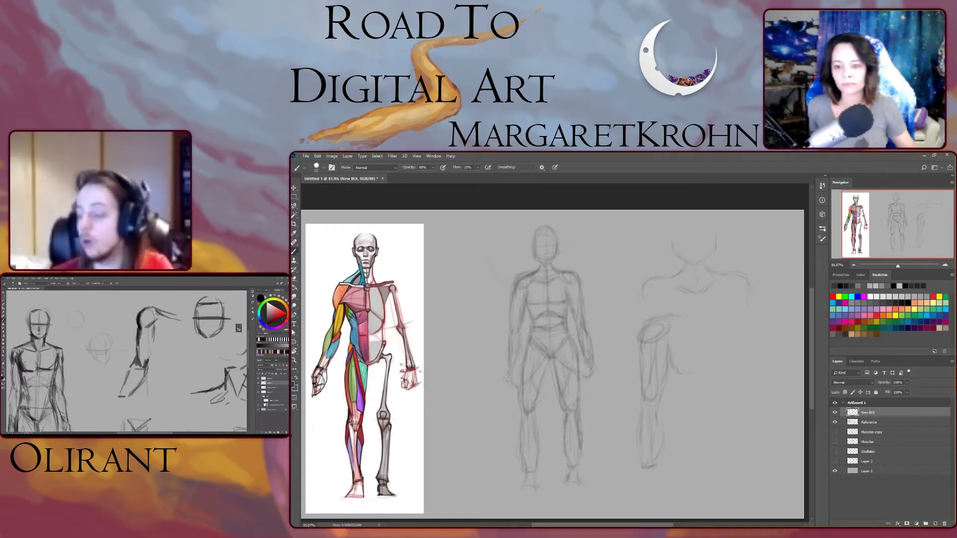
scroll(552, 354, down, 2)
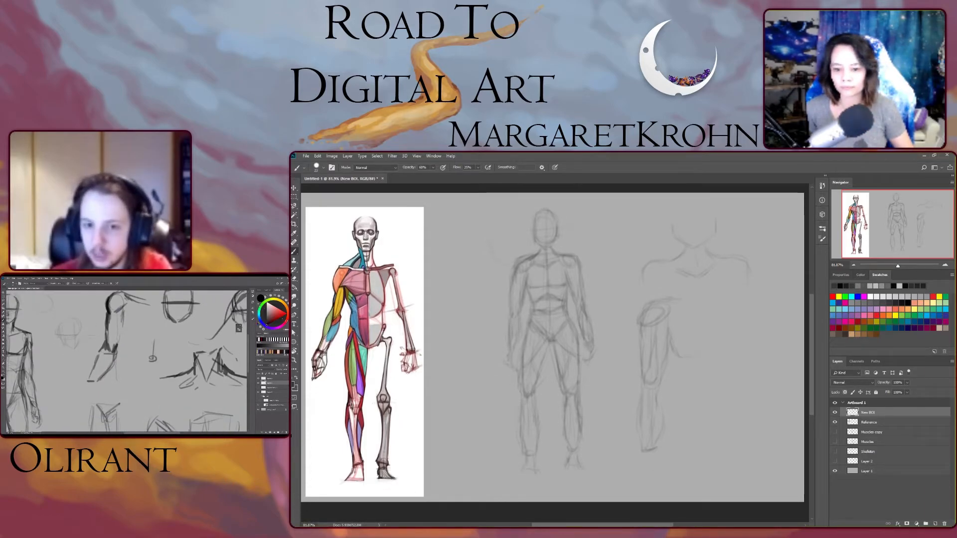
drag(644, 454, 641, 469)
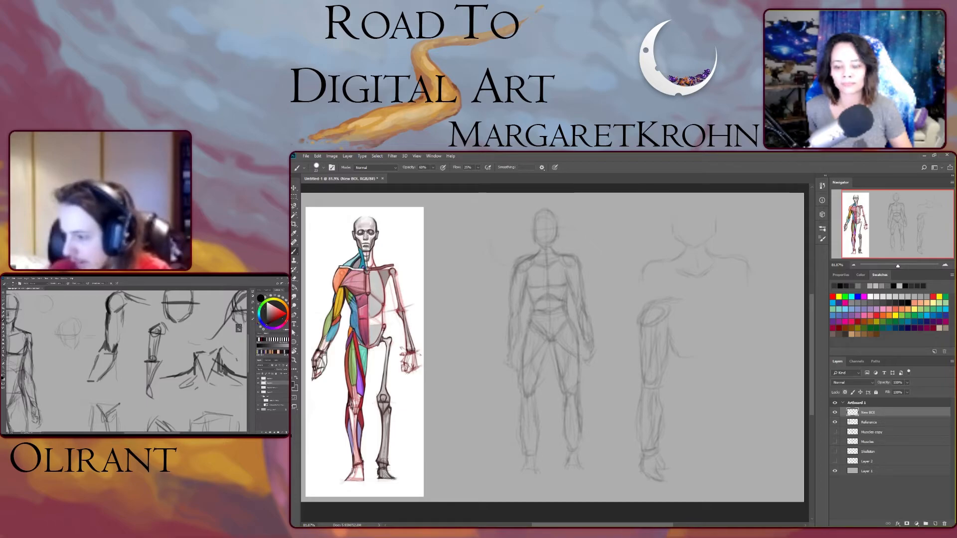
- Mark the outer and inner curves of the arm study's forearm in blue, and clear the marks
drag(642, 394, 643, 456)
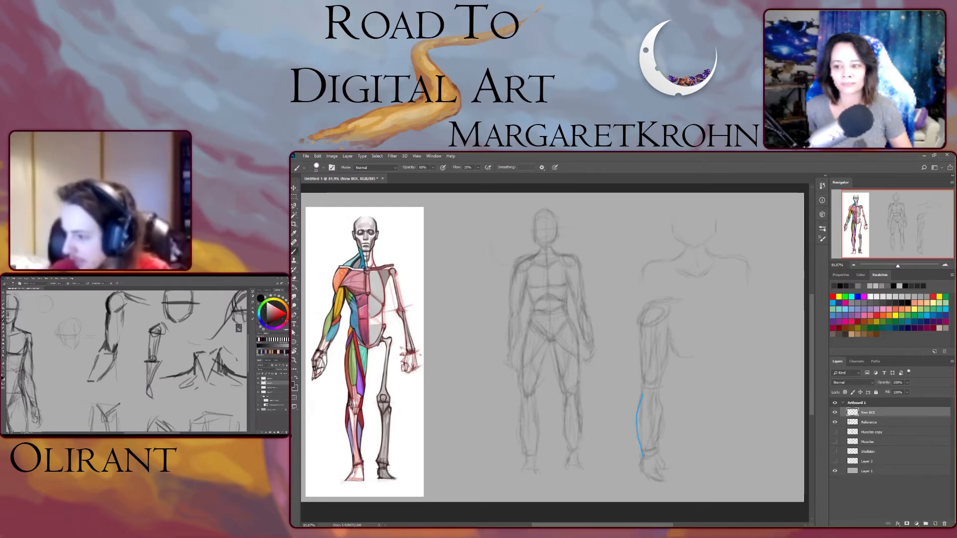
drag(660, 395, 654, 450)
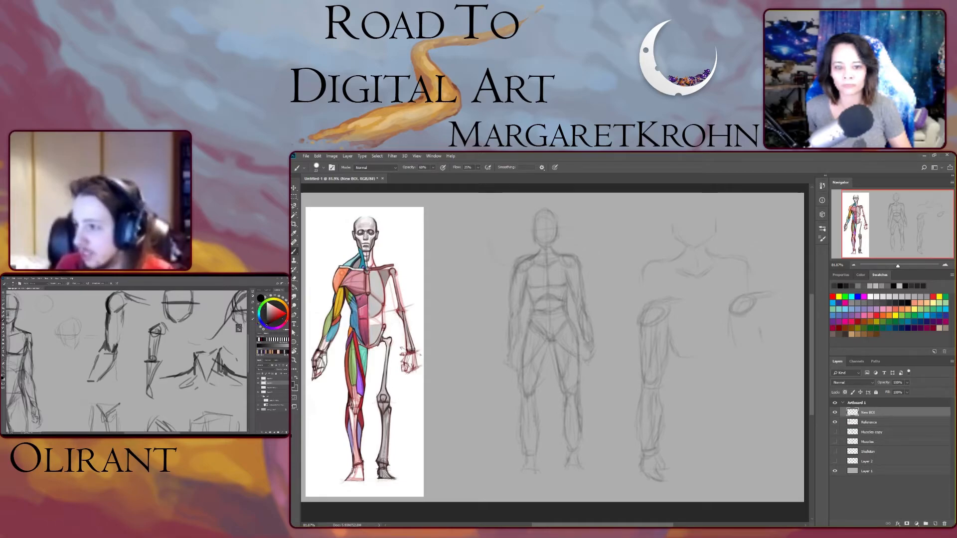
- Sketch a second, darker arm study beside the first, with shoulder, chest connection lines, upper arm, forearm and hand
drag(758, 322, 781, 343)
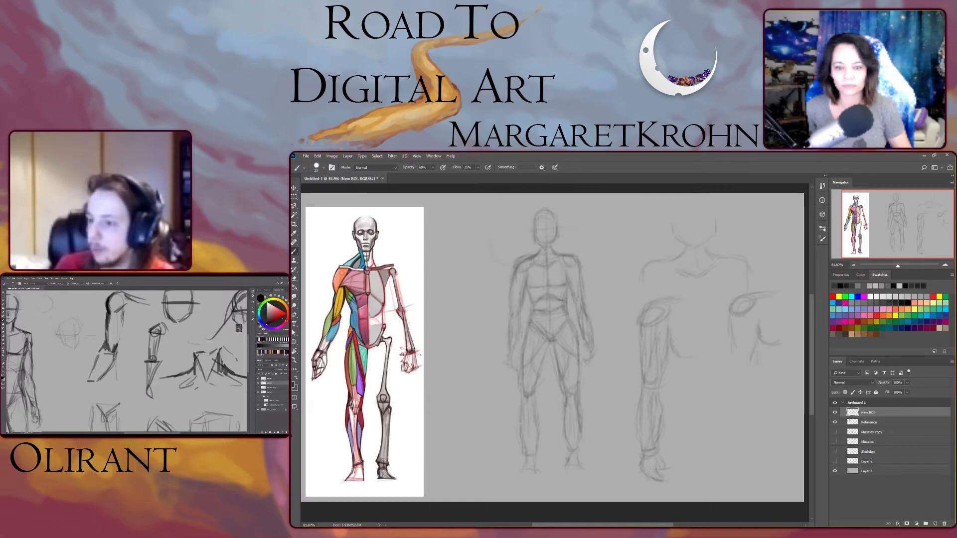
mouse_move(744, 317)
mouse_down()
mouse_move(752, 388)
mouse_move(738, 469)
mouse_up()
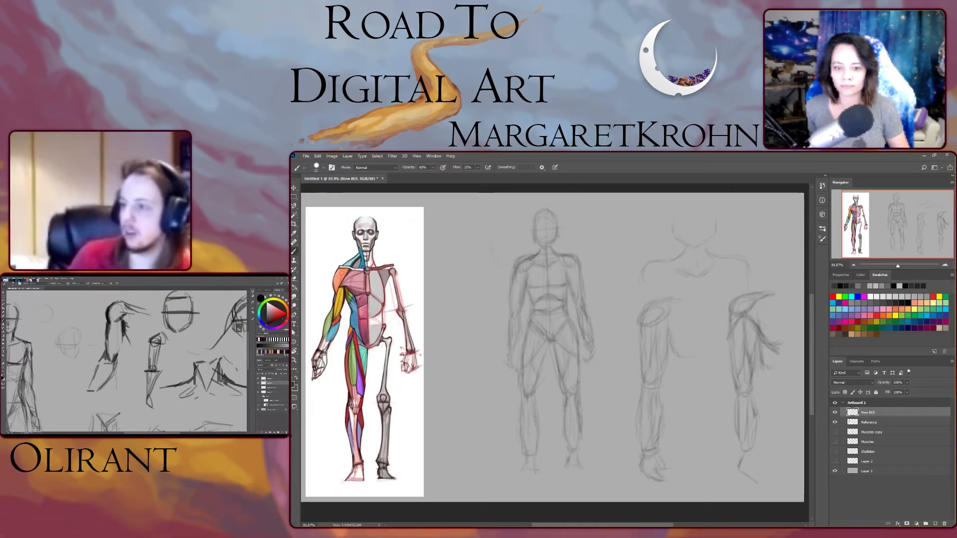
mouse_move(772, 341)
mouse_down()
mouse_move(793, 346)
mouse_move(796, 323)
mouse_up()
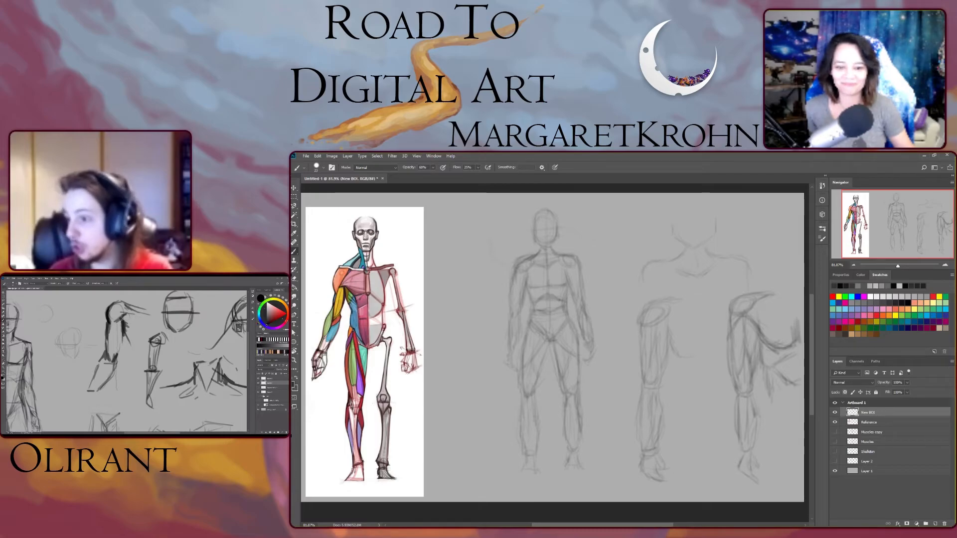
- Compare the new figure with the earlier muscle figure by swapping their layers' visibility, and show the new figure and anatomy reference again
click(835, 422)
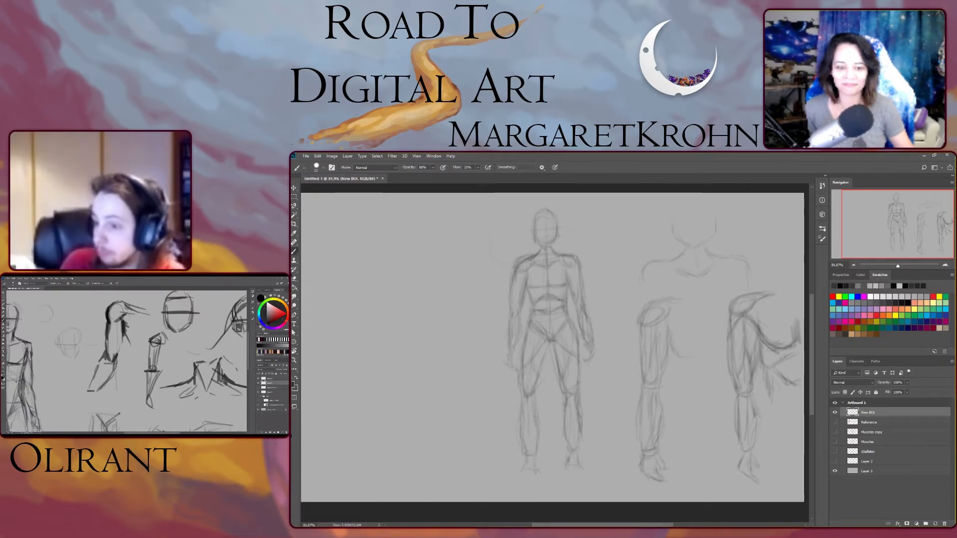
click(835, 412)
click(835, 433)
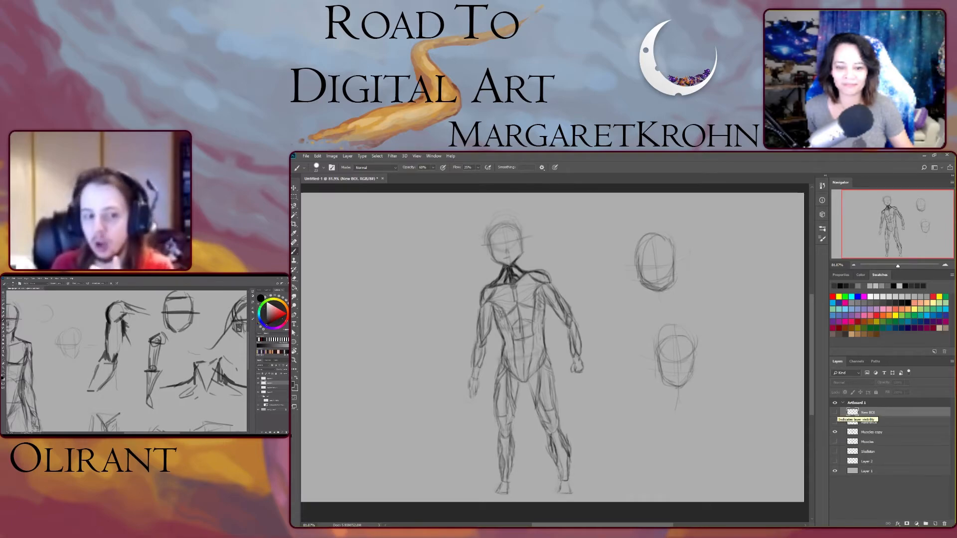
click(835, 412)
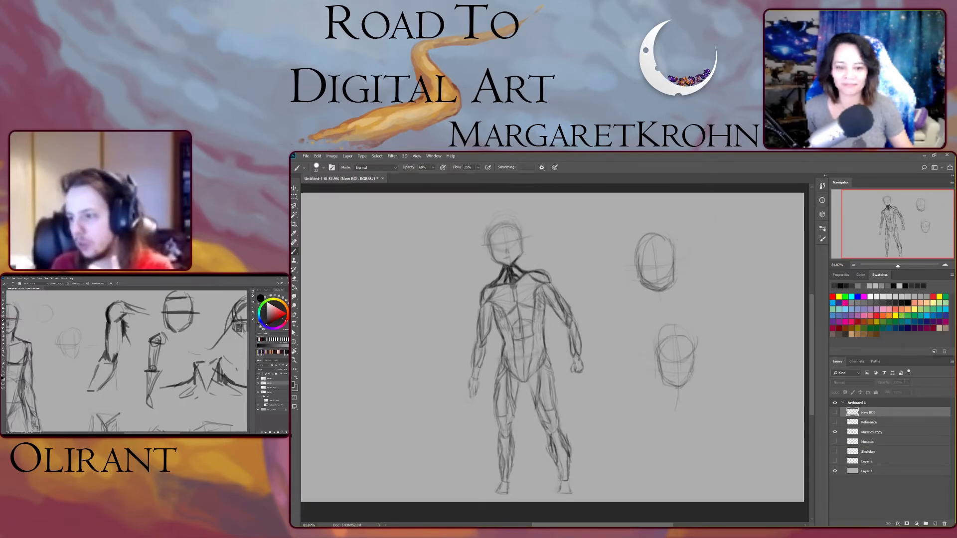
click(835, 413)
click(835, 413)
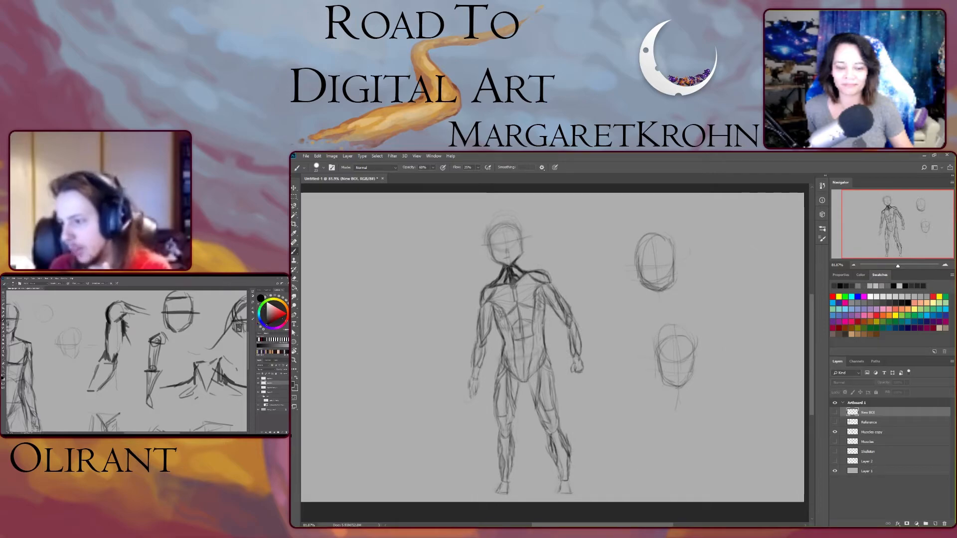
click(835, 432)
click(835, 413)
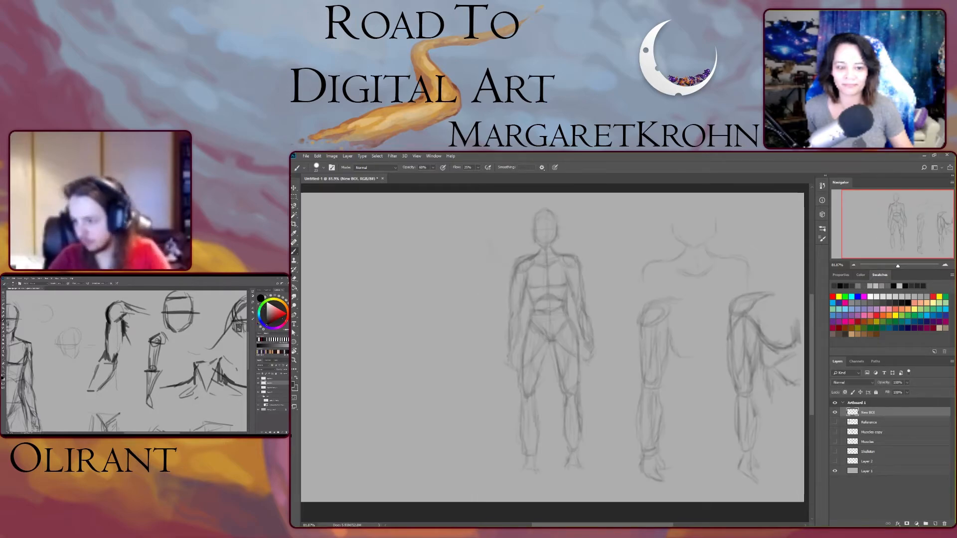
click(835, 422)
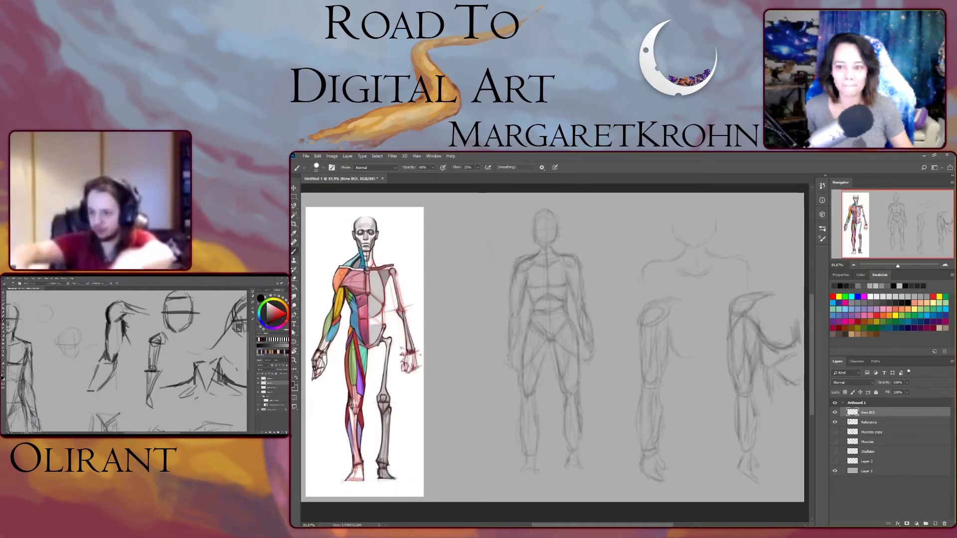
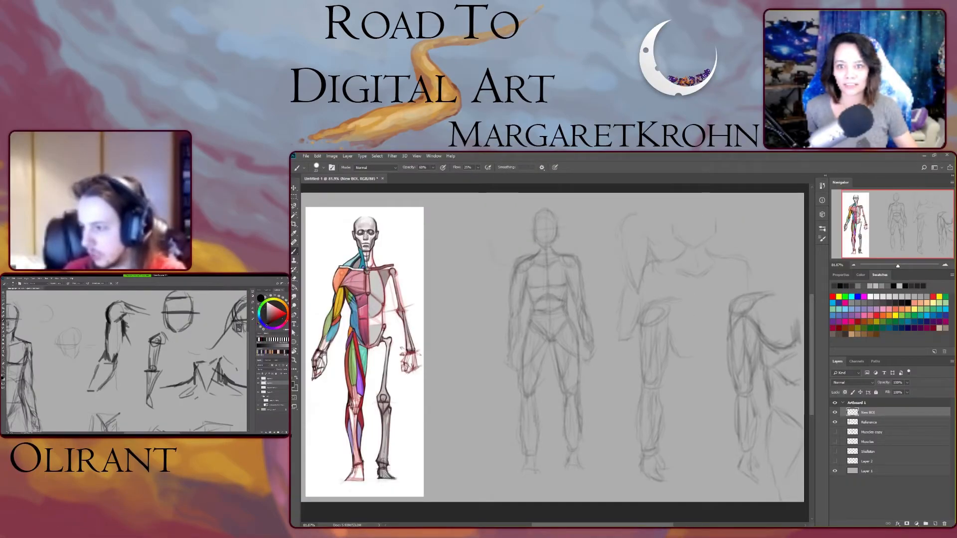
- Create a new layer named V03
key(ctrl+shift+n)
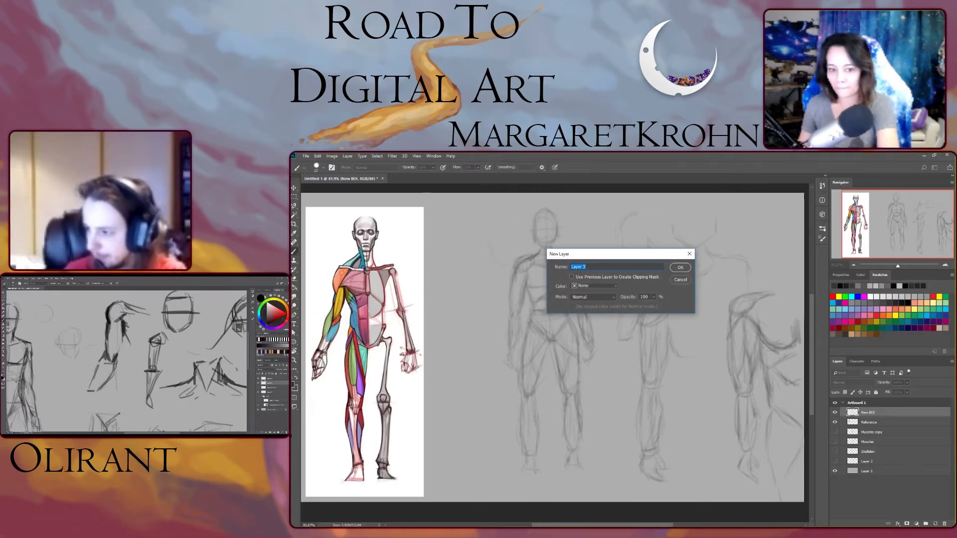
text(V03)
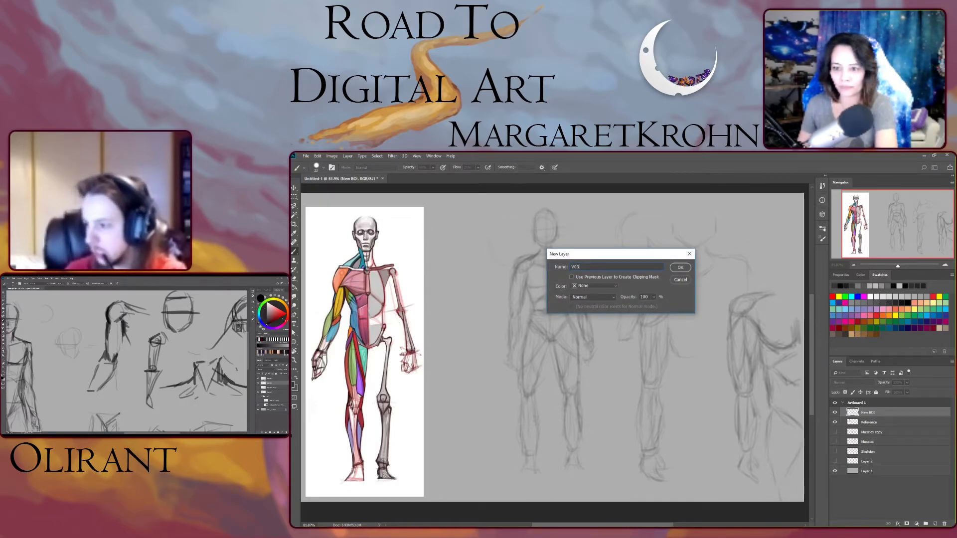
key(Return)
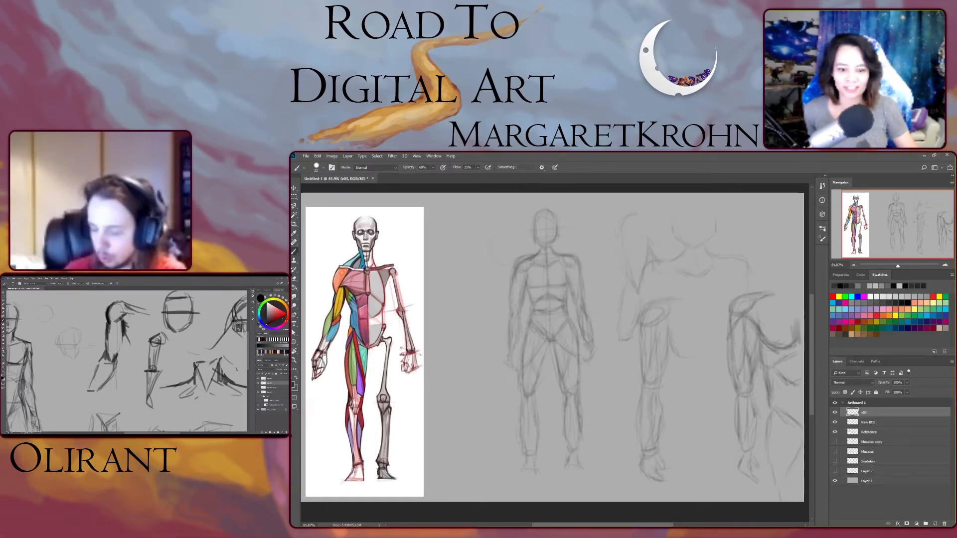
- Hide the earlier sketch layer and move the Reference layer lower in the layer stack
click(835, 422)
click(835, 422)
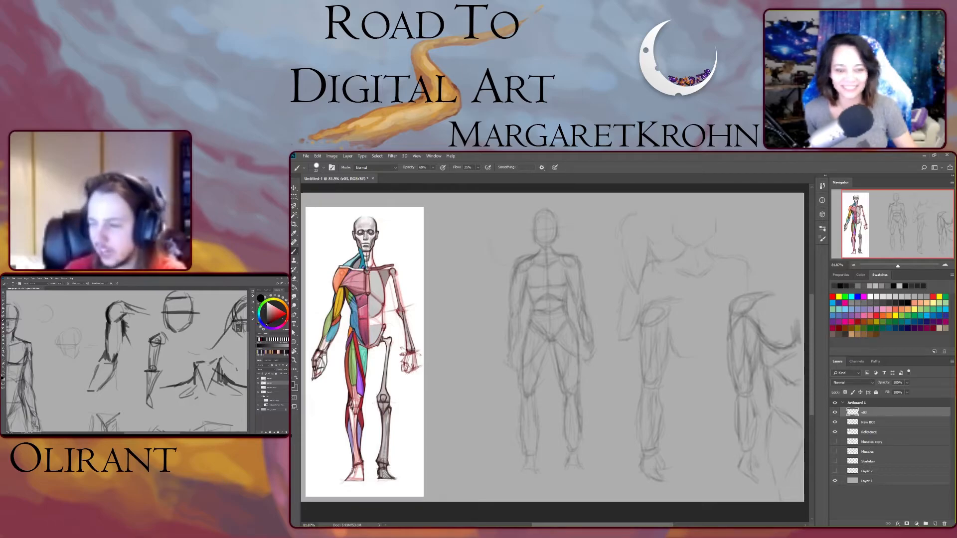
click(834, 422)
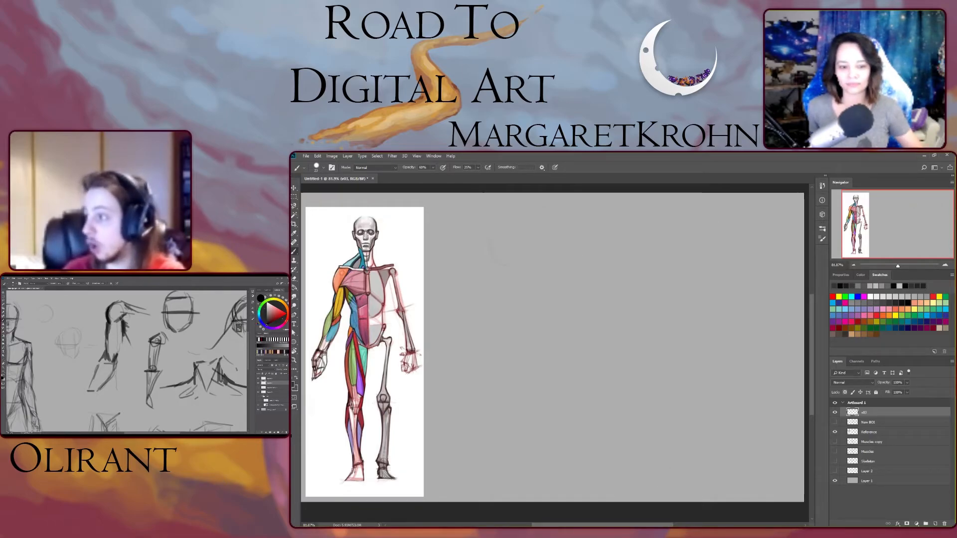
drag(869, 432, 869, 471)
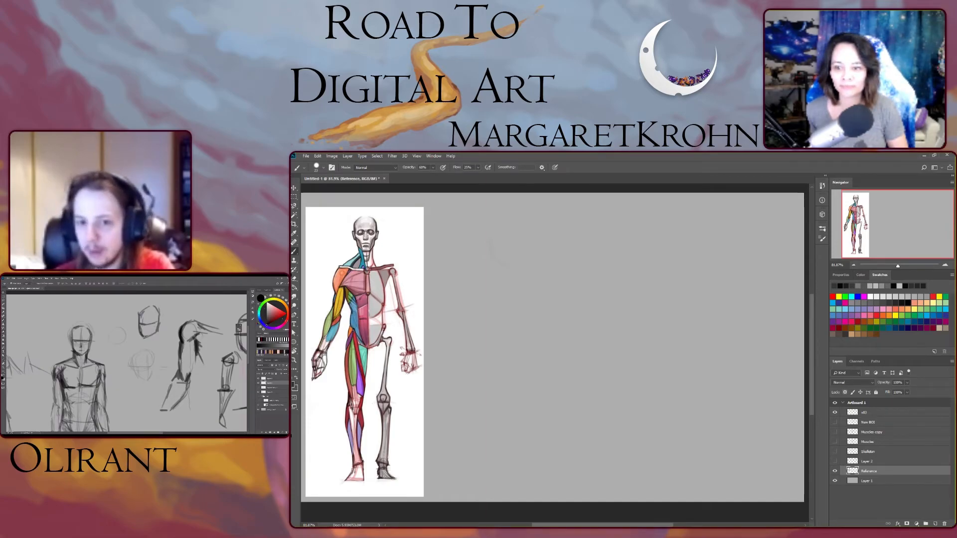
- Sketch a new figure's head, torso, shoulders and arms beside the anatomy reference
mouse_move(559, 220)
mouse_down()
mouse_move(587, 242)
mouse_move(591, 234)
mouse_up()
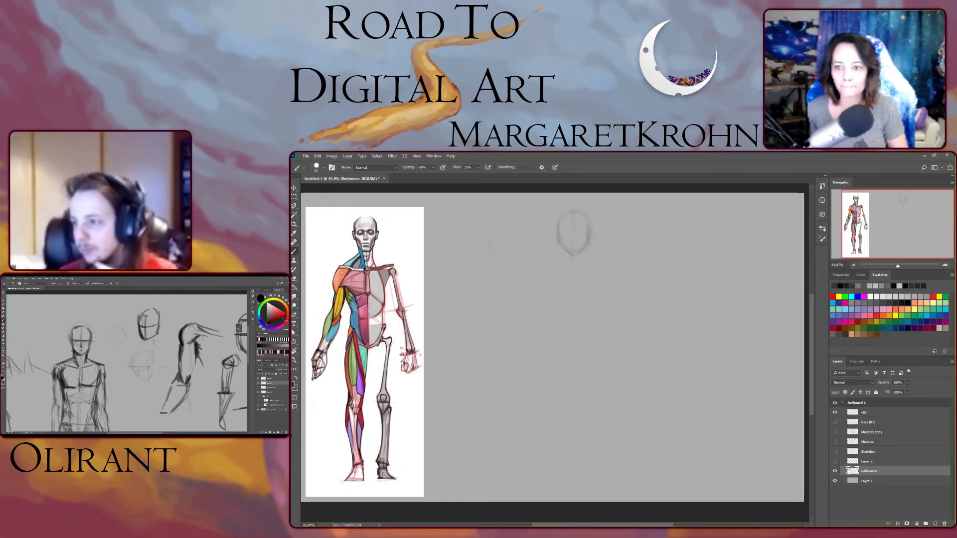
mouse_move(574, 202)
mouse_down()
mouse_move(573, 261)
mouse_move(589, 231)
mouse_up()
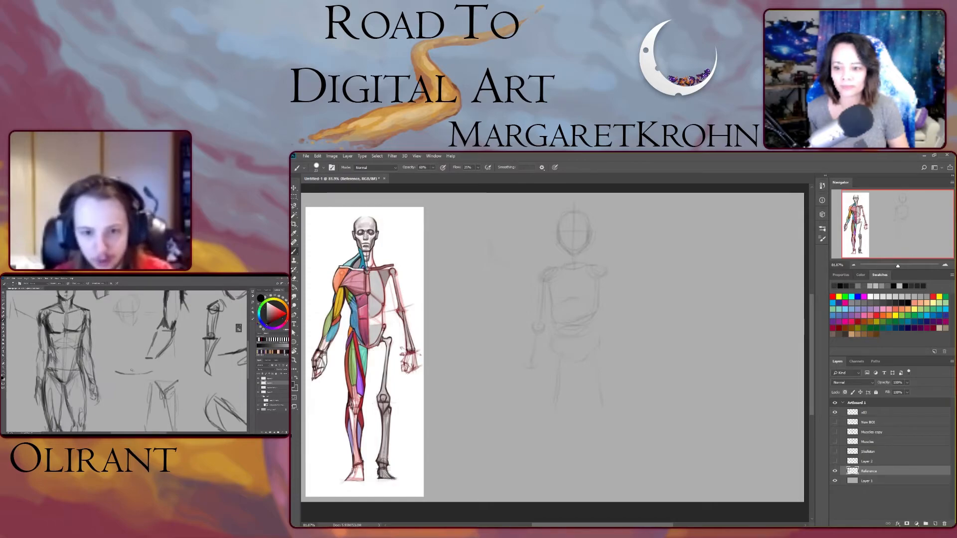
mouse_move(526, 368)
mouse_down()
mouse_move(522, 382)
mouse_move(535, 385)
mouse_up()
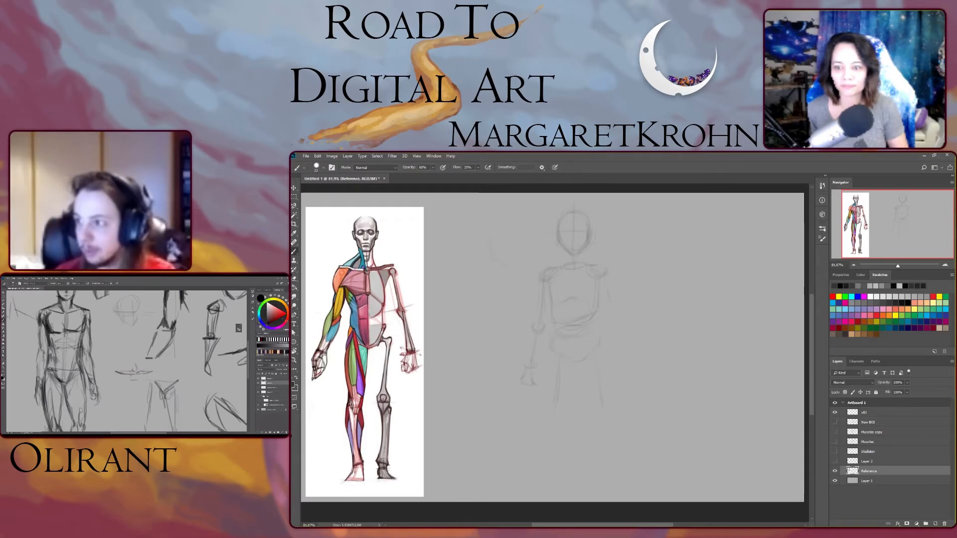
drag(607, 324, 620, 326)
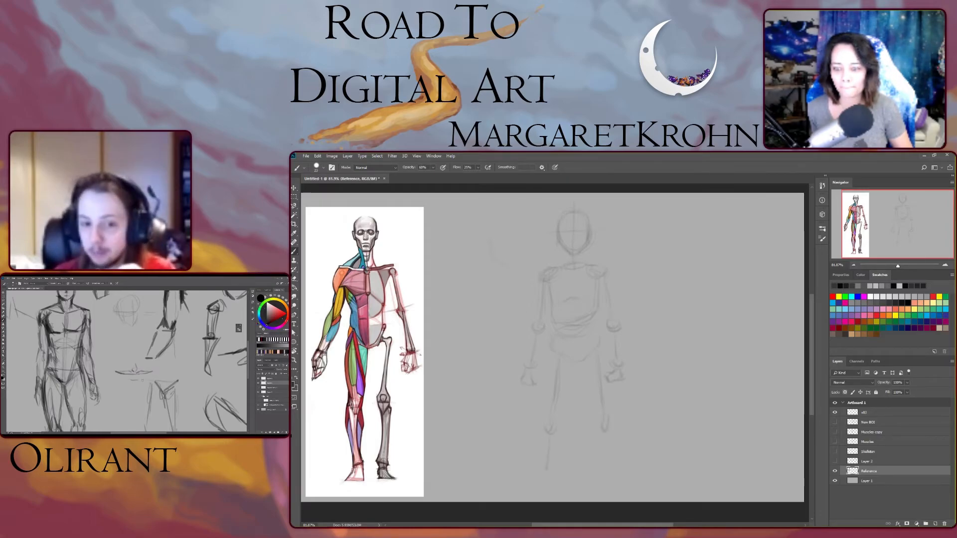
- Sketch the new figure's legs and feet
drag(550, 433, 546, 470)
drag(609, 434, 608, 475)
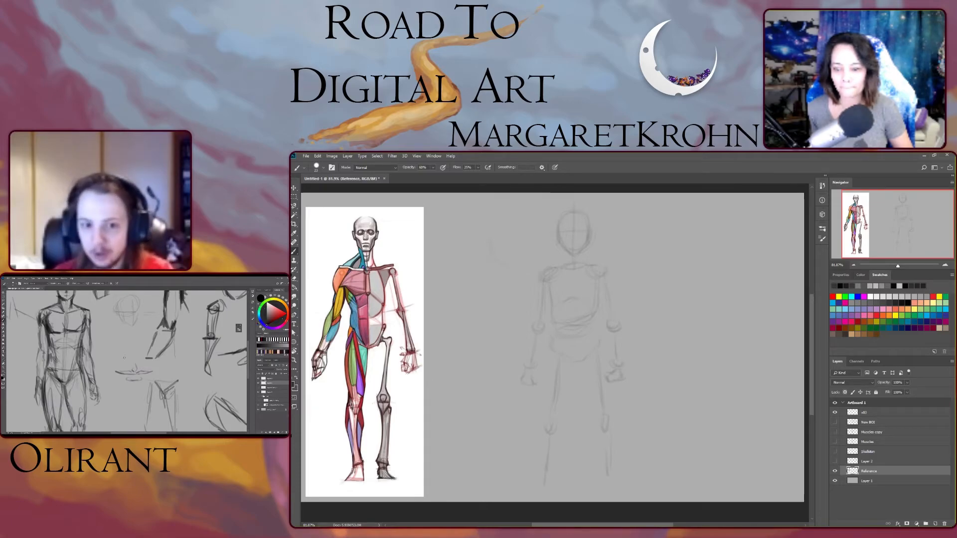
drag(540, 487, 552, 488)
drag(542, 491, 536, 497)
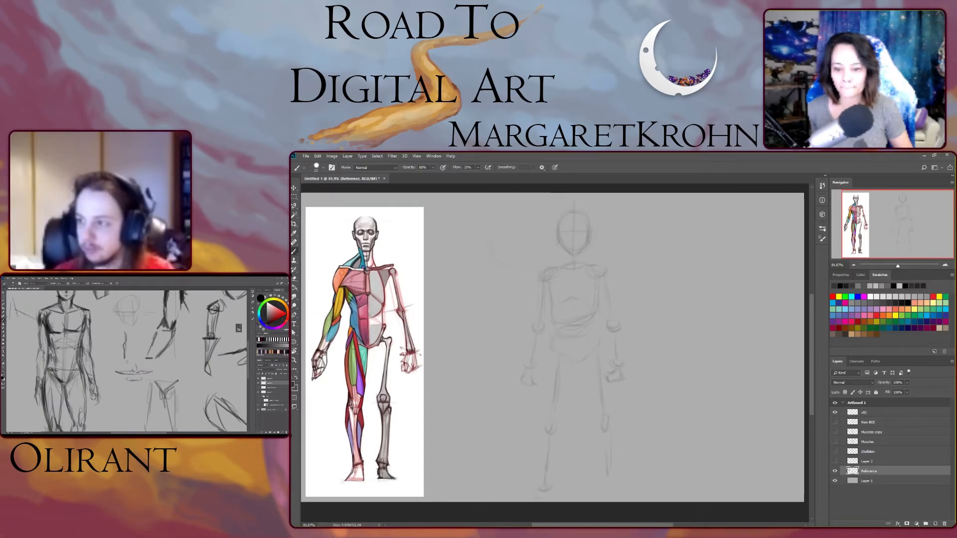
drag(602, 480, 618, 482)
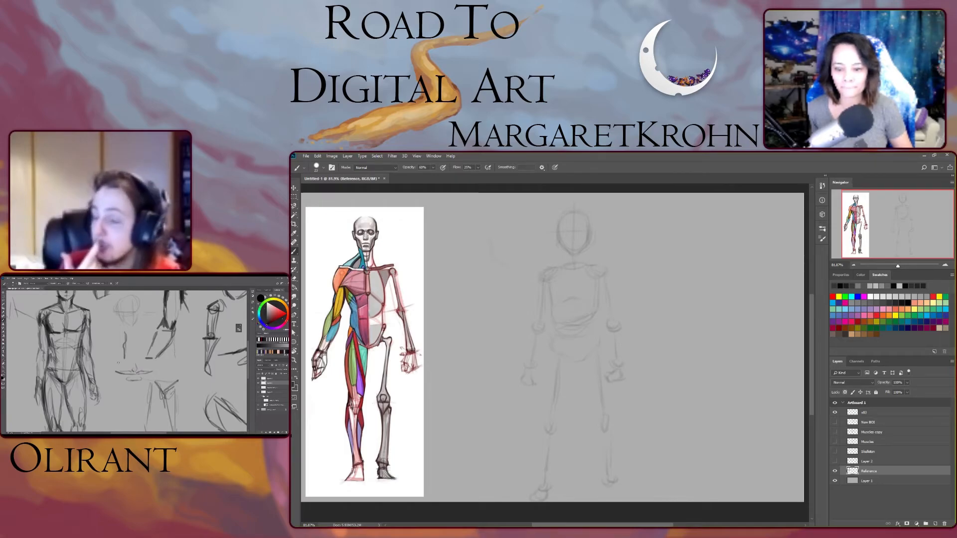
drag(620, 492, 624, 493)
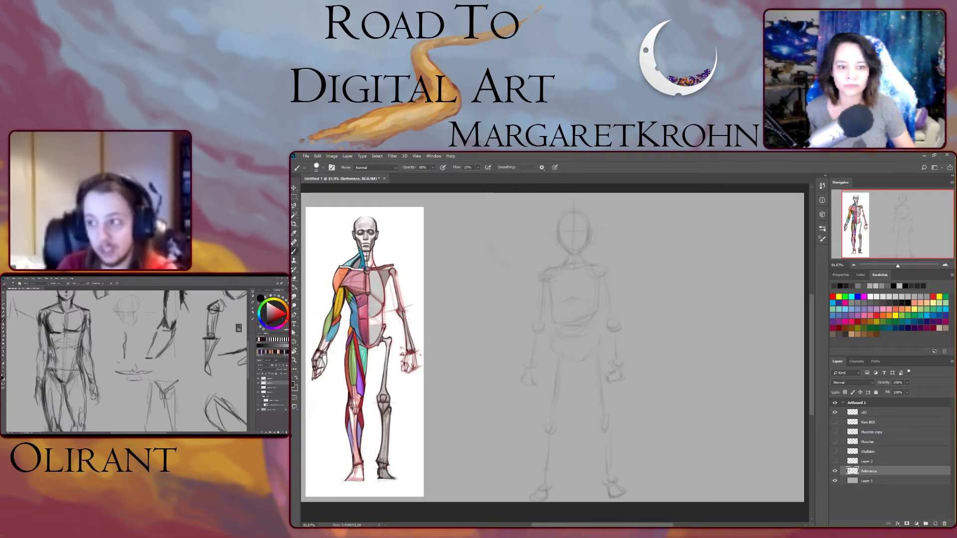
- Sketch the chest muscle lines on the new figure's torso
scroll(555, 357, up, 5)
scroll(554, 356, up, 7)
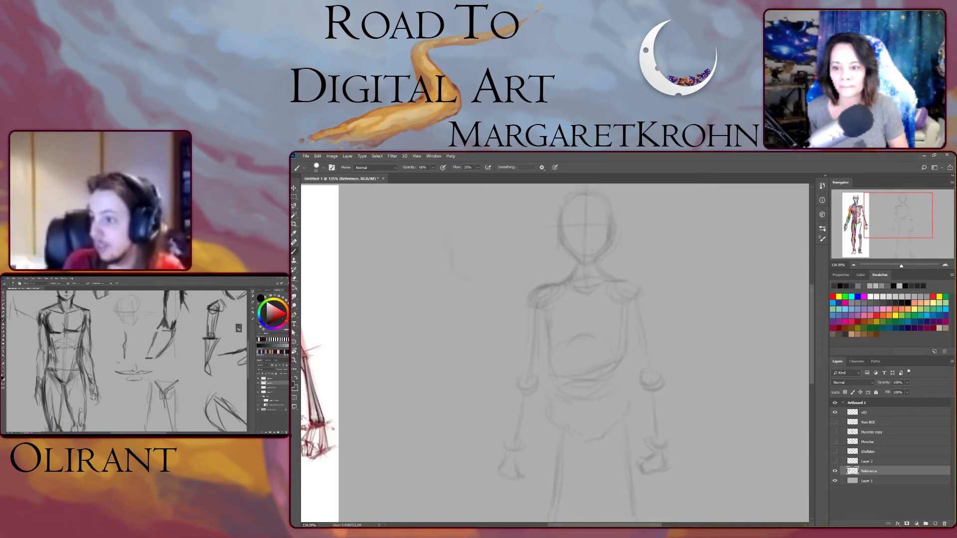
drag(549, 319, 559, 333)
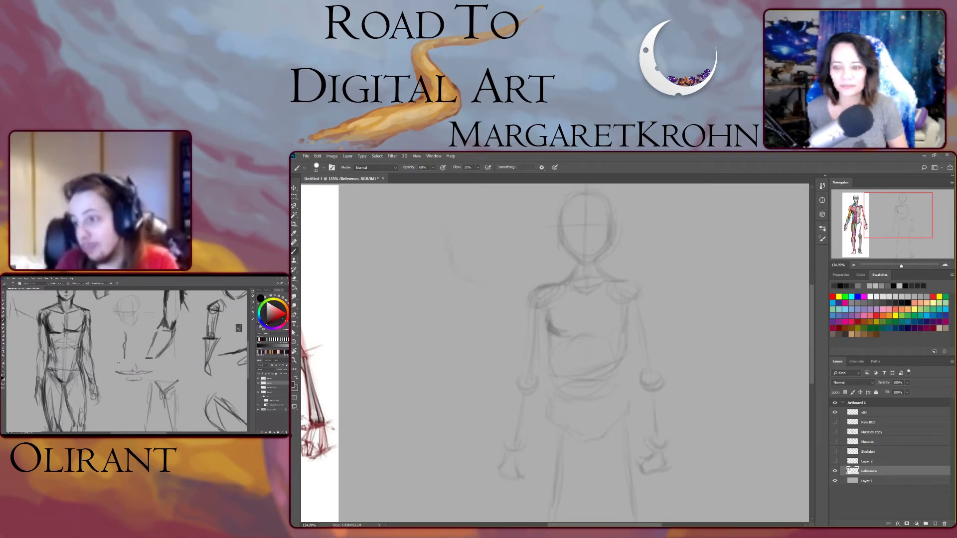
drag(588, 324, 584, 337)
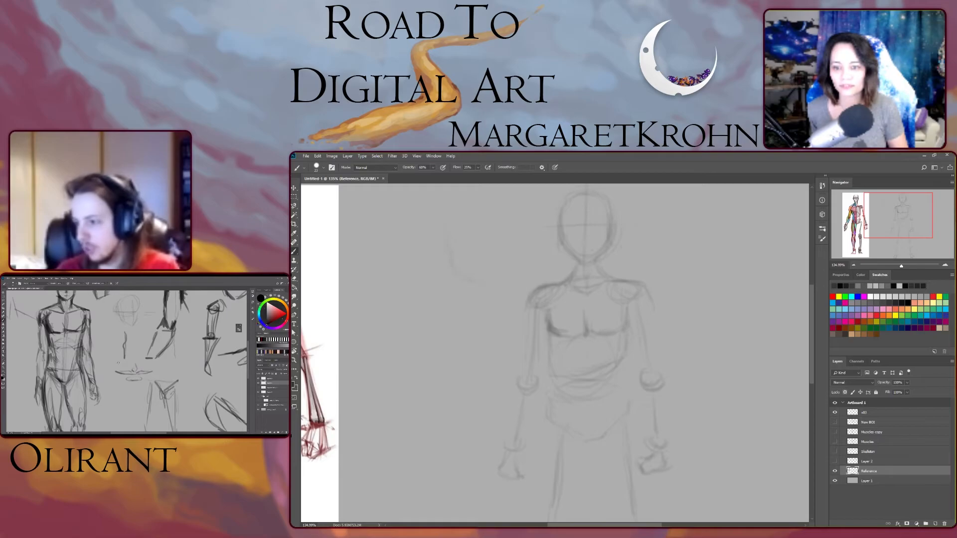
- Raise the brush opacity to 85% and redraw the chest lines darker
scroll(555, 353, down, 5)
scroll(554, 353, up, 1)
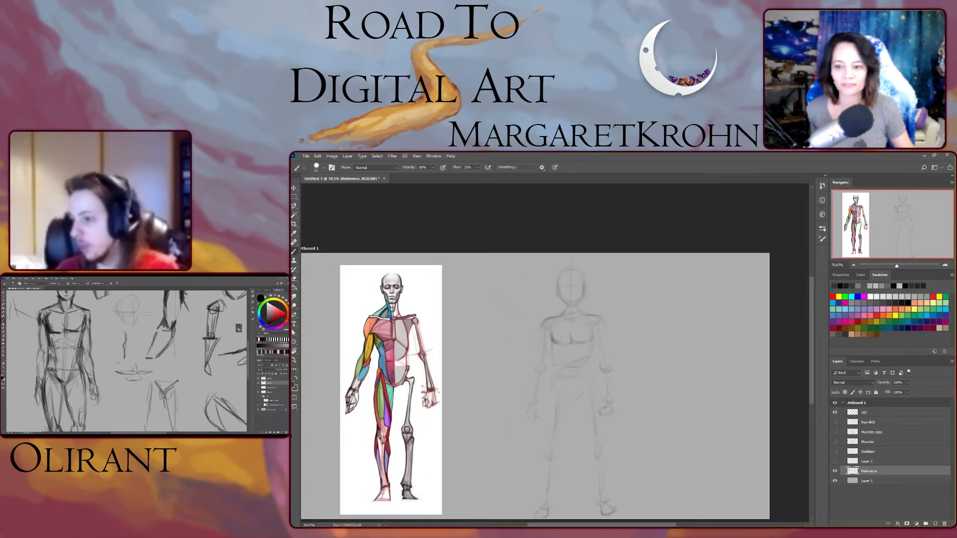
scroll(554, 353, up, 3)
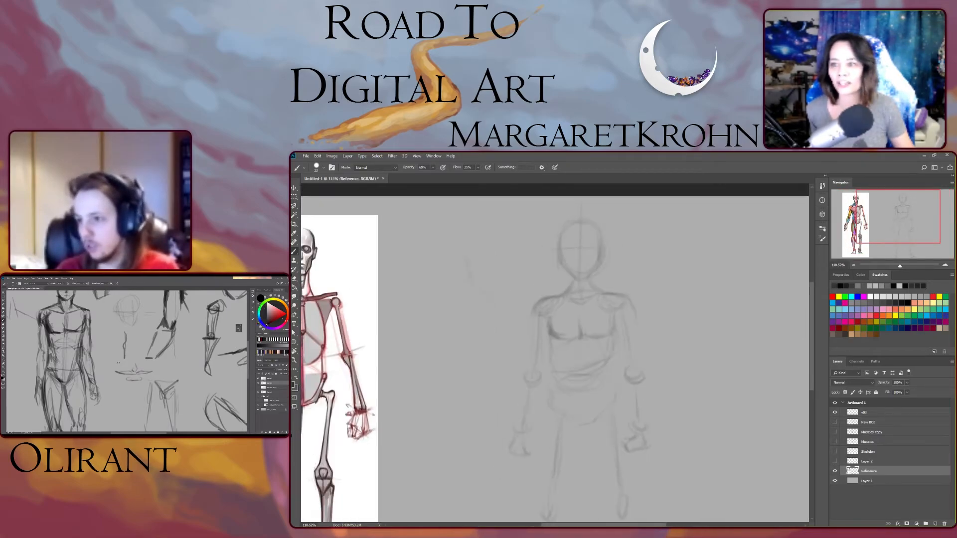
click(433, 167)
drag(433, 175, 442, 176)
scroll(555, 355, up, 1)
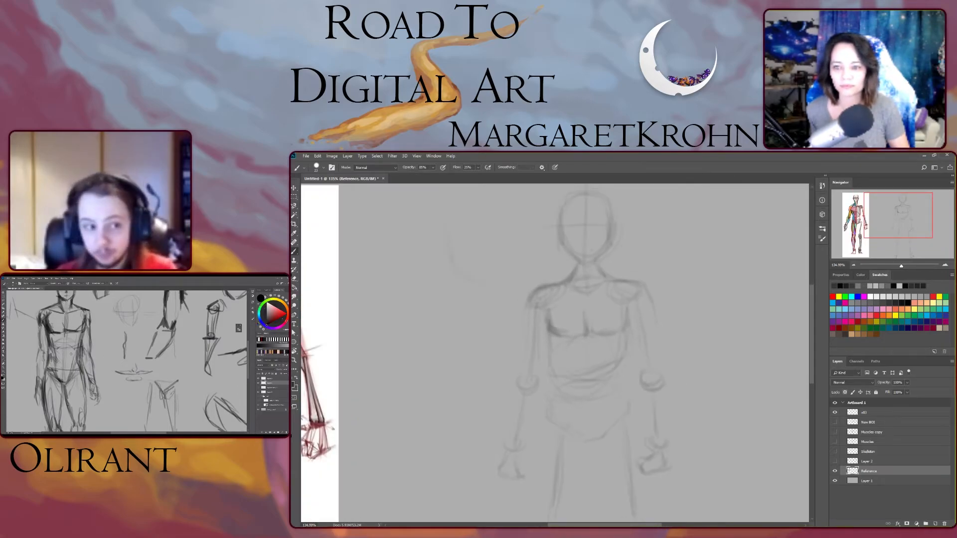
drag(549, 331, 570, 339)
mouse_move(601, 334)
mouse_down()
mouse_move(622, 331)
mouse_move(628, 317)
mouse_up()
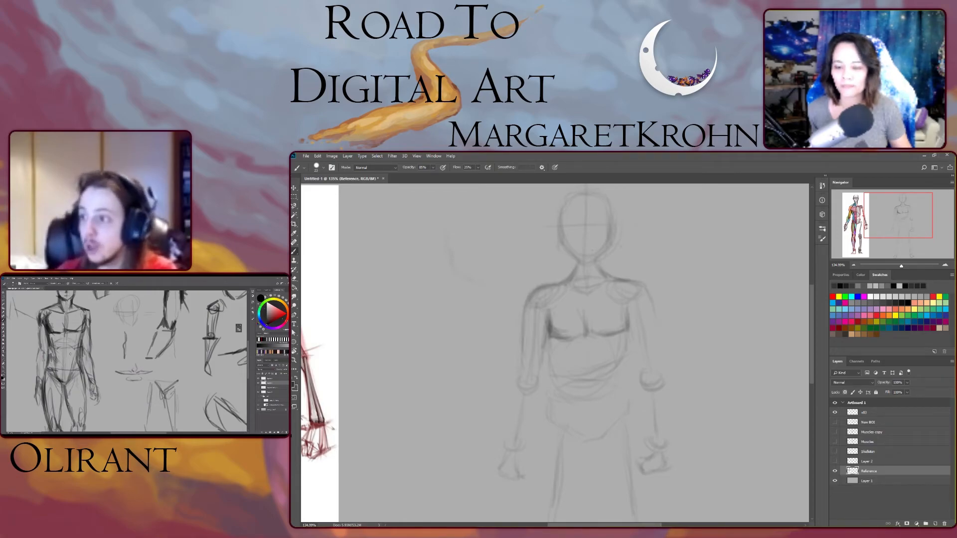
- Adjust the brush size in the brush settings panel
scroll(555, 353, down, 2)
scroll(555, 353, up, 2)
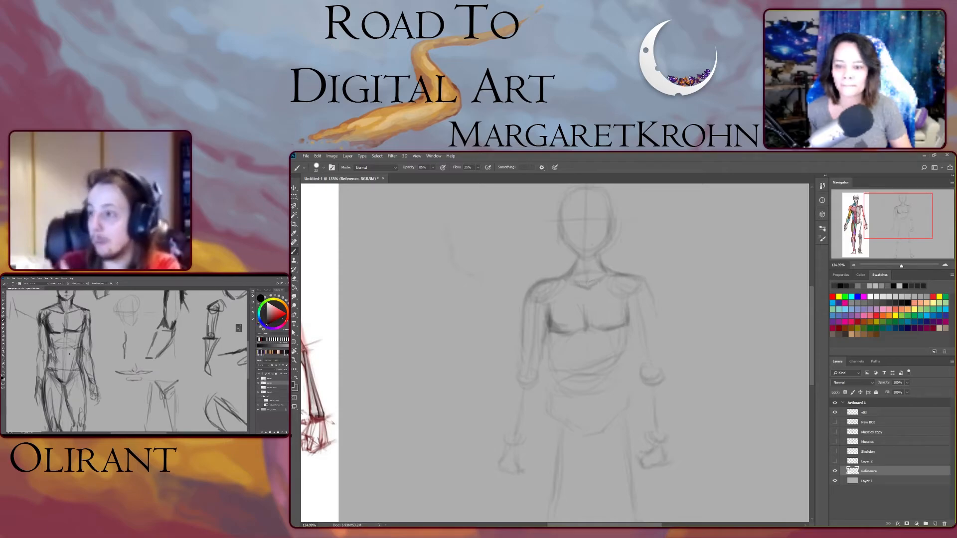
click(822, 228)
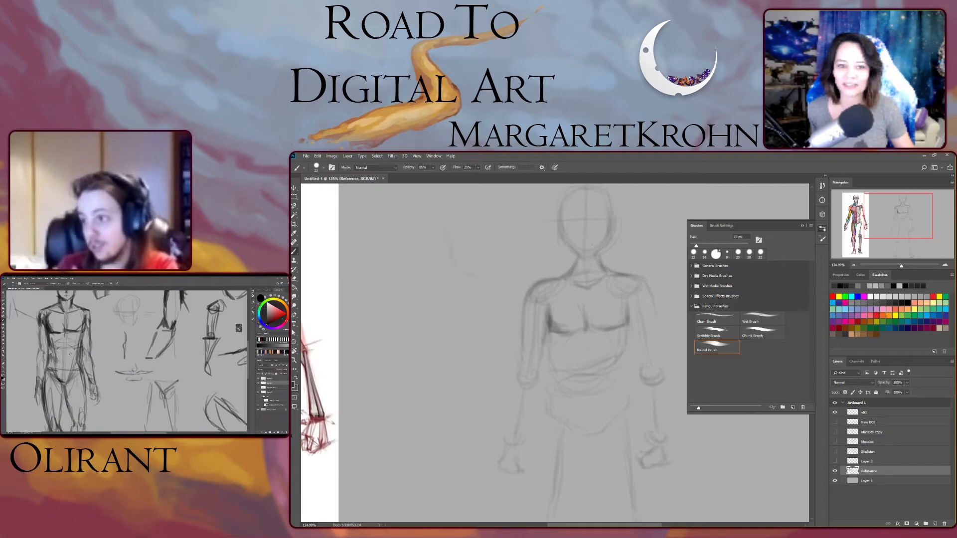
drag(902, 266, 898, 266)
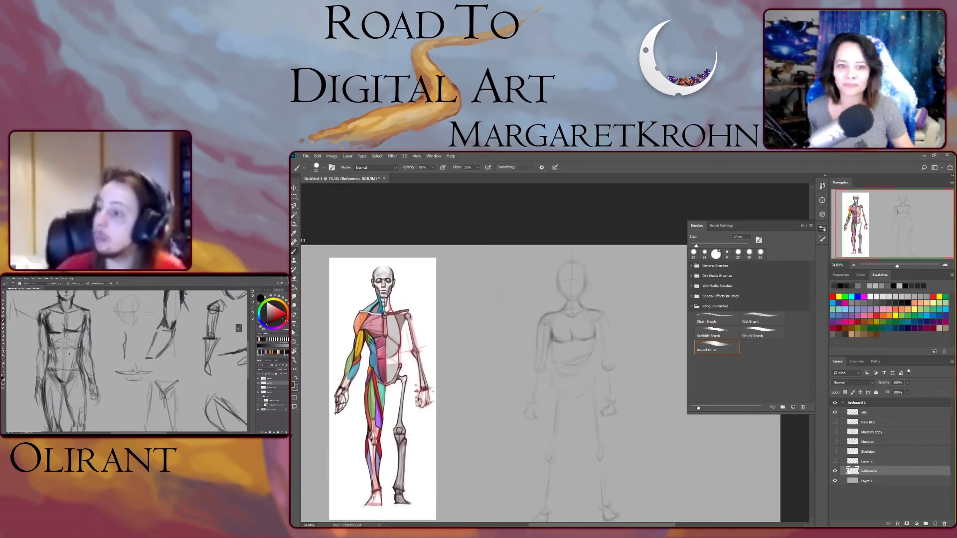
click(823, 229)
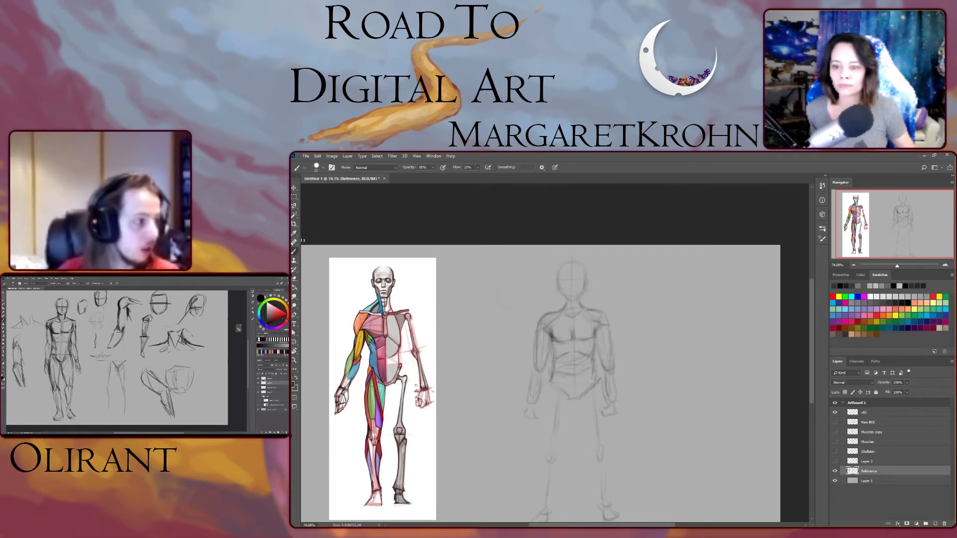
- Refine the knee line on the new figure's leg
scroll(540, 374, down, 1)
scroll(541, 362, down, 1)
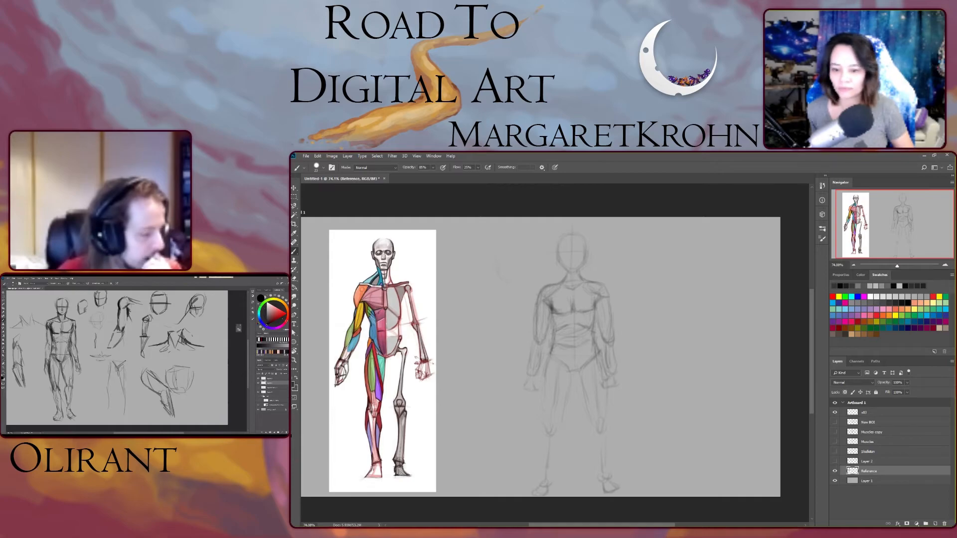
drag(597, 436, 595, 453)
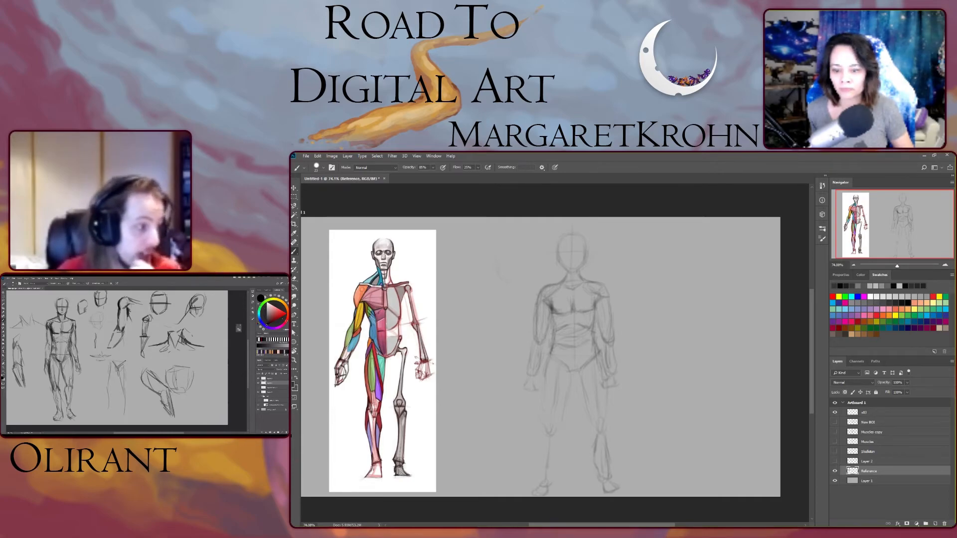
drag(592, 423, 596, 436)
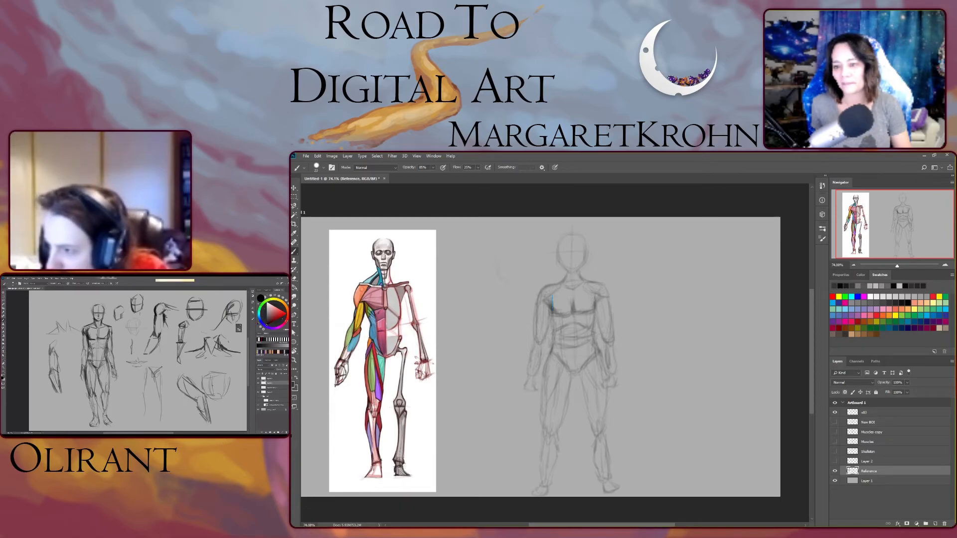
- Mark the chest-to-shoulder connections in blue, and undo both marks
drag(594, 296, 596, 307)
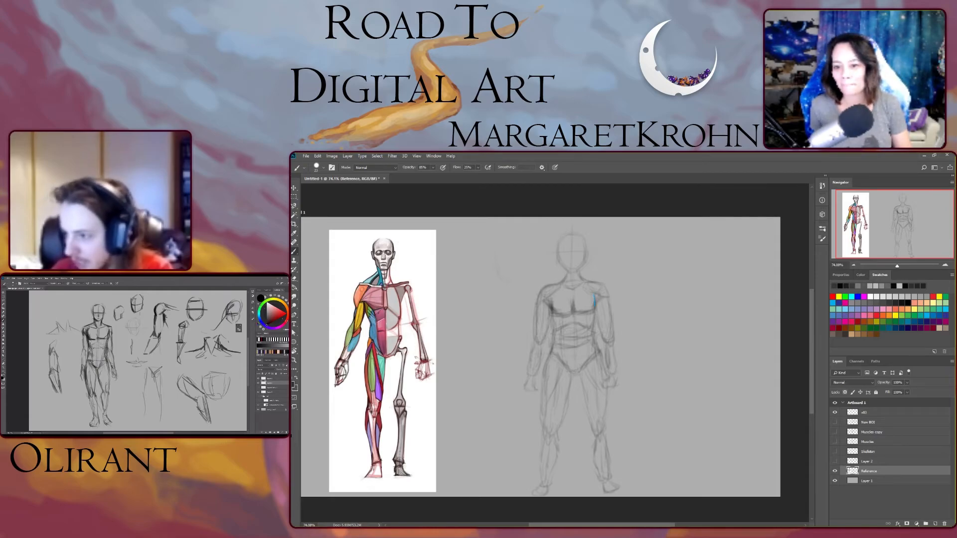
drag(552, 295, 552, 311)
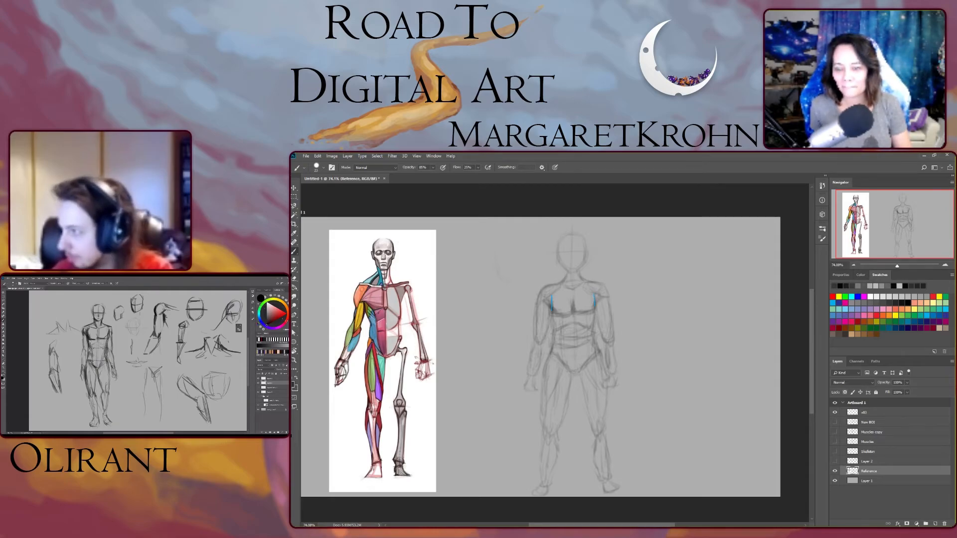
key(ctrl+z)
key(ctrl+z)
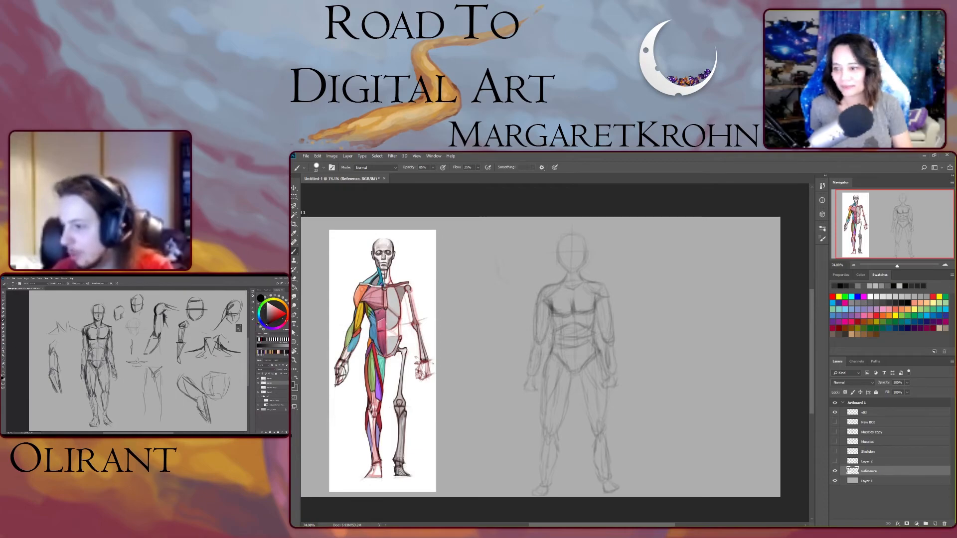
- Switch to the standard Eraser tool from the eraser tool group
key(e)
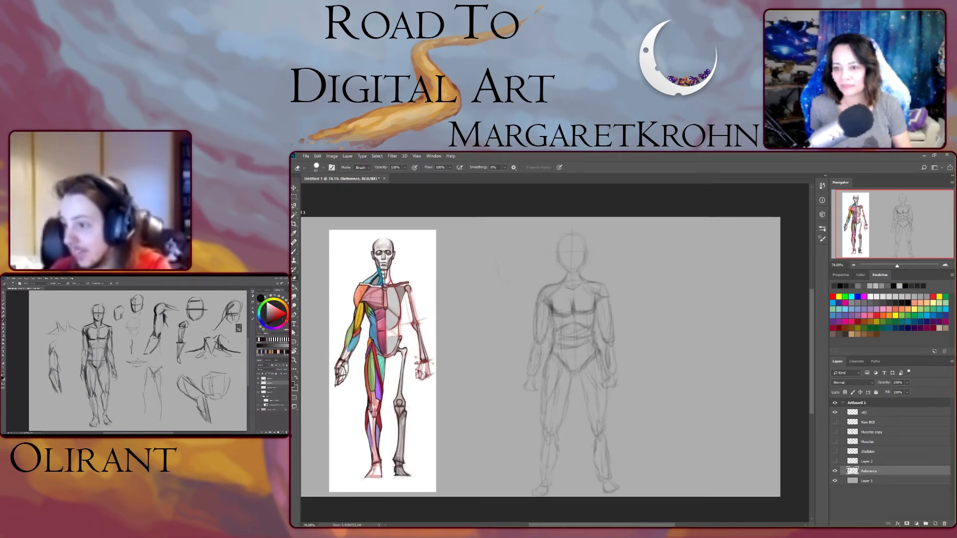
click(294, 278)
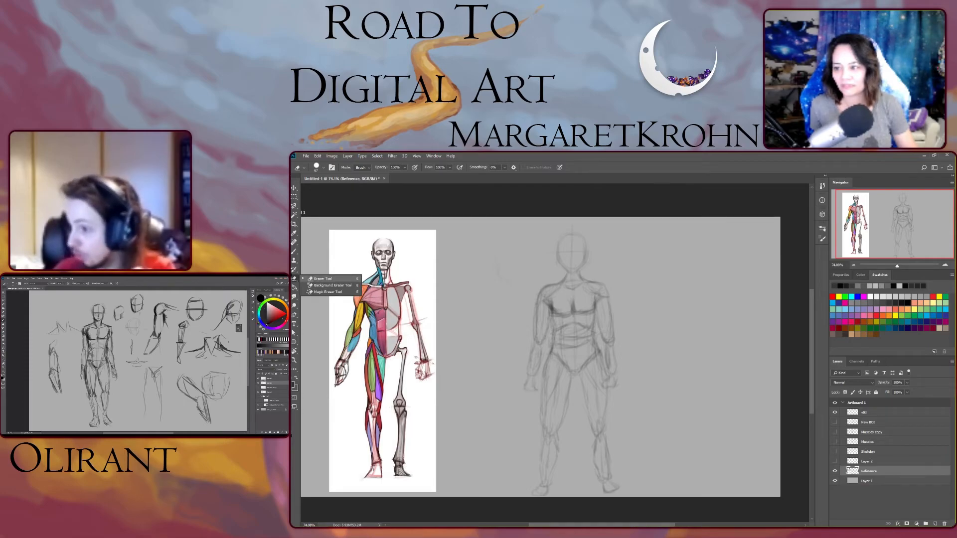
click(323, 278)
click(294, 278)
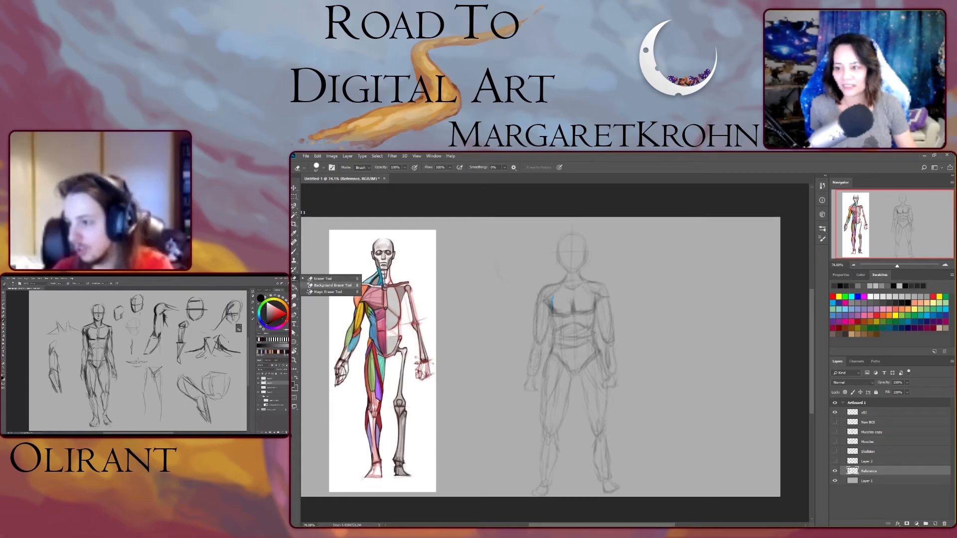
click(323, 278)
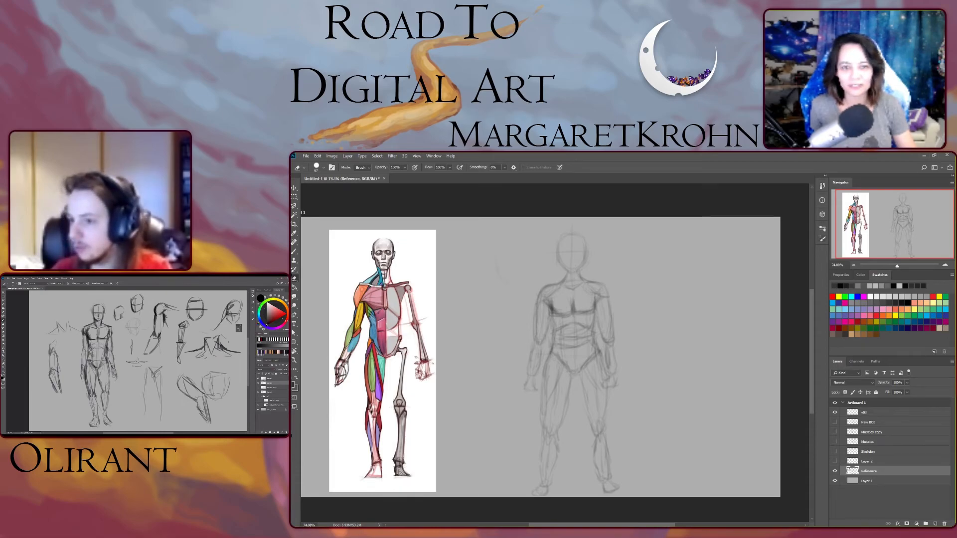
- Set the eraser size to 17 px in the brush panel
click(822, 229)
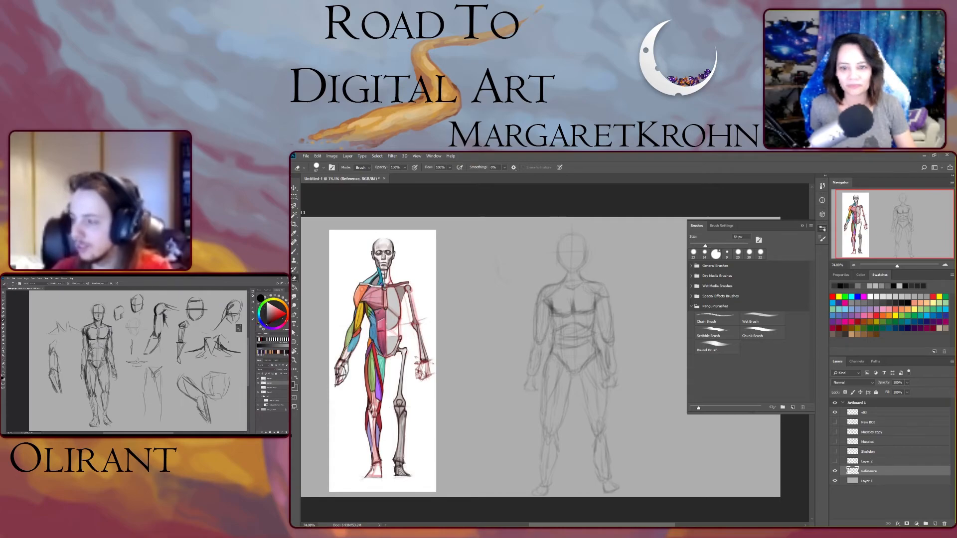
drag(695, 246, 694, 245)
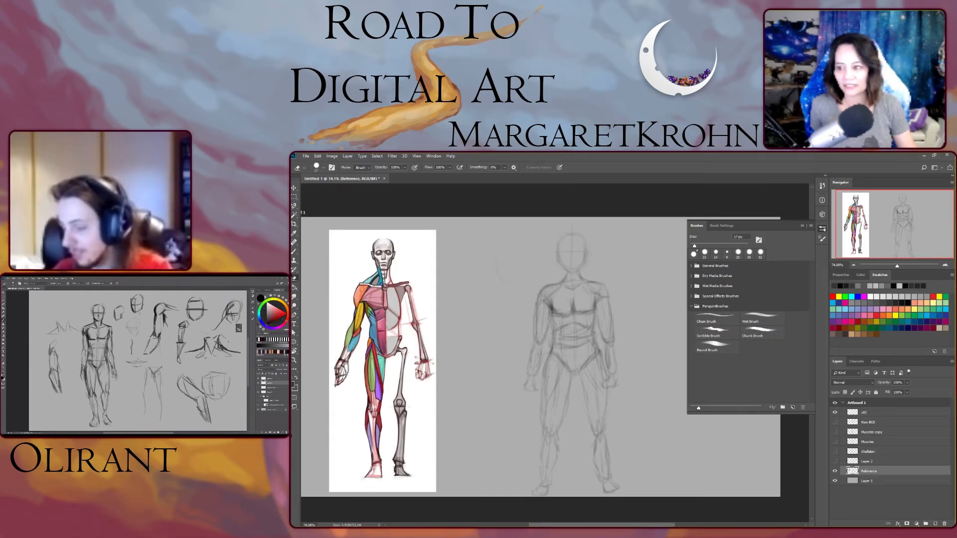
key(F5)
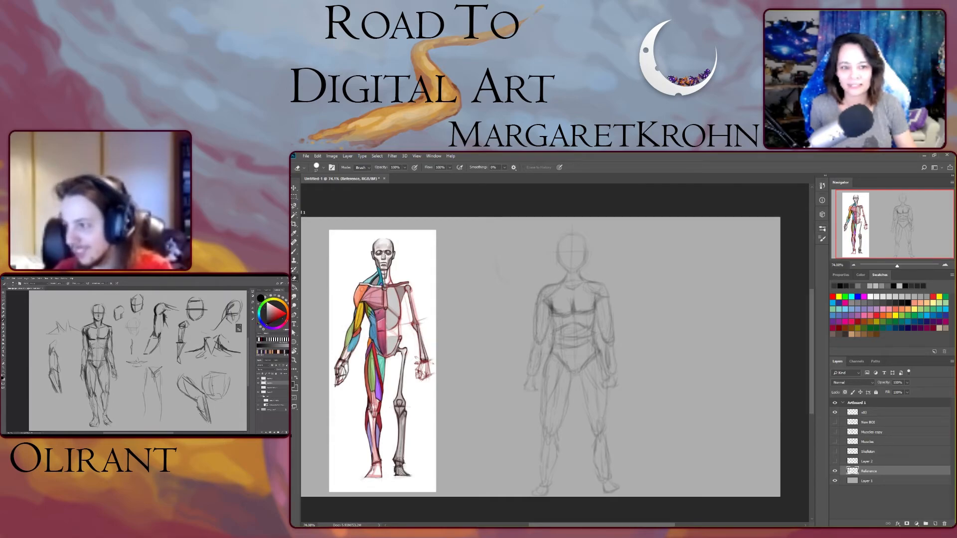
- Erase stray strokes around the figure's chest and armpits
scroll(554, 354, up, 8)
scroll(554, 354, up, 5)
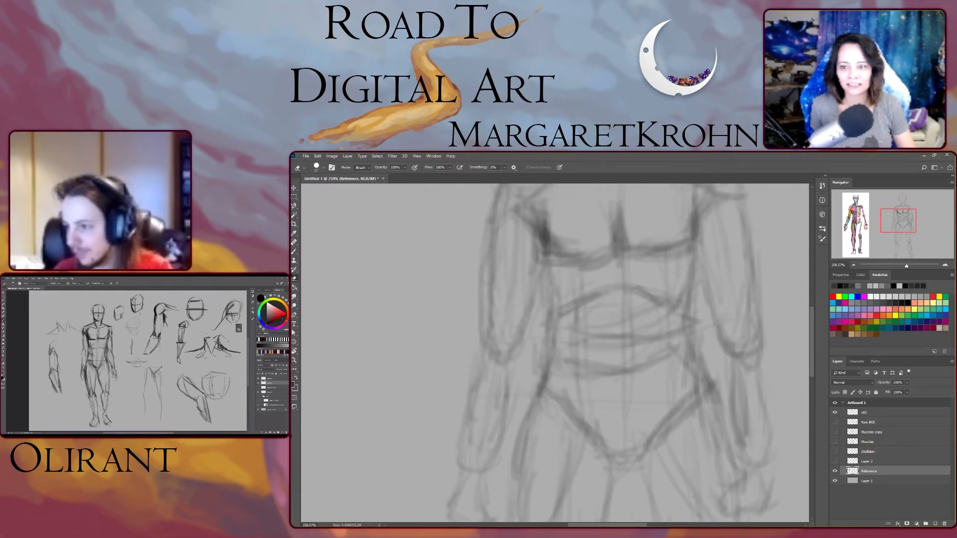
scroll(554, 354, up, 2)
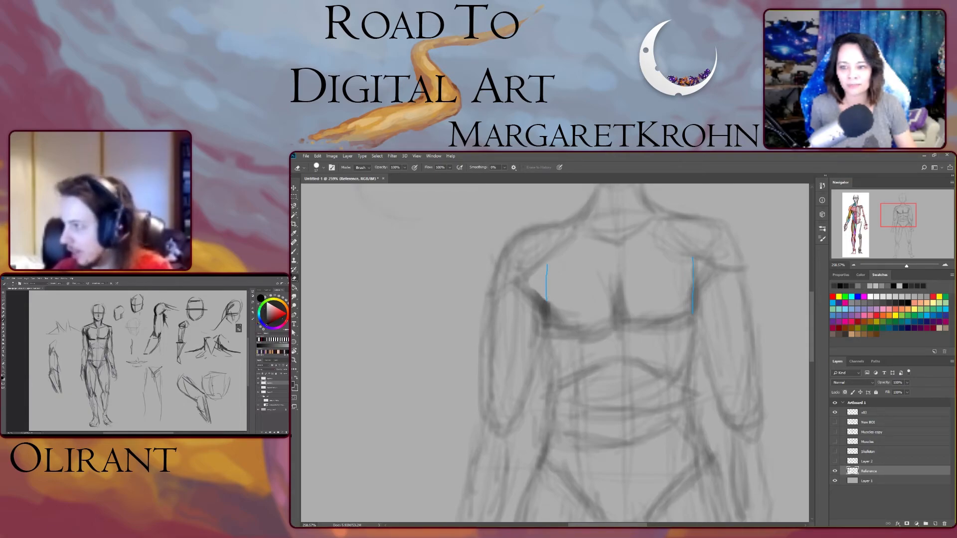
drag(700, 266, 692, 289)
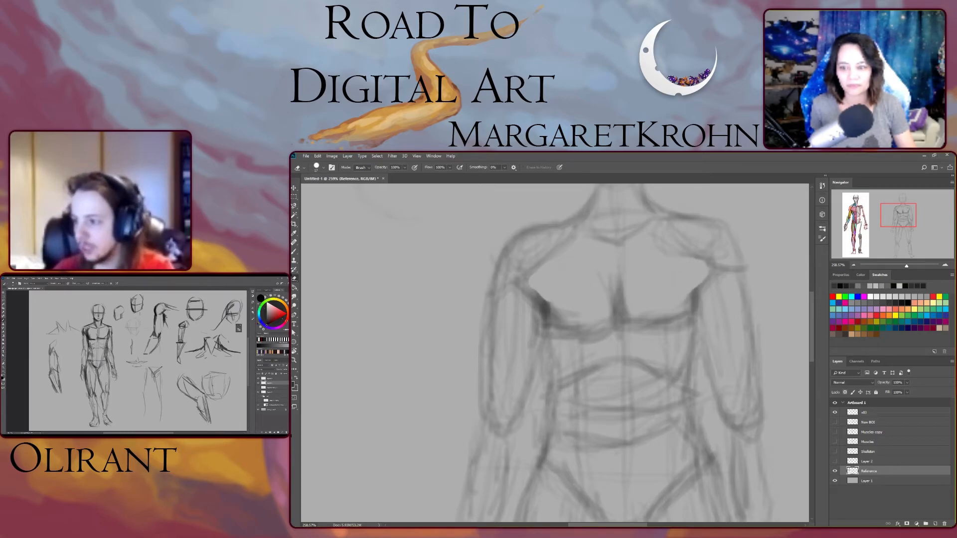
mouse_move(552, 301)
mouse_down()
mouse_move(573, 315)
mouse_move(552, 305)
mouse_up()
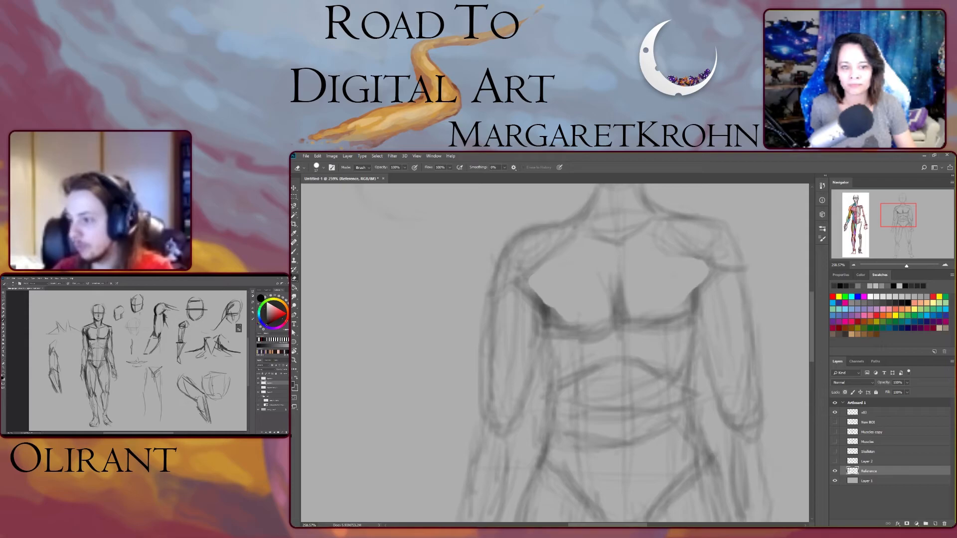
mouse_move(555, 352)
mouse_down()
mouse_move(444, 353)
mouse_move(554, 353)
mouse_up()
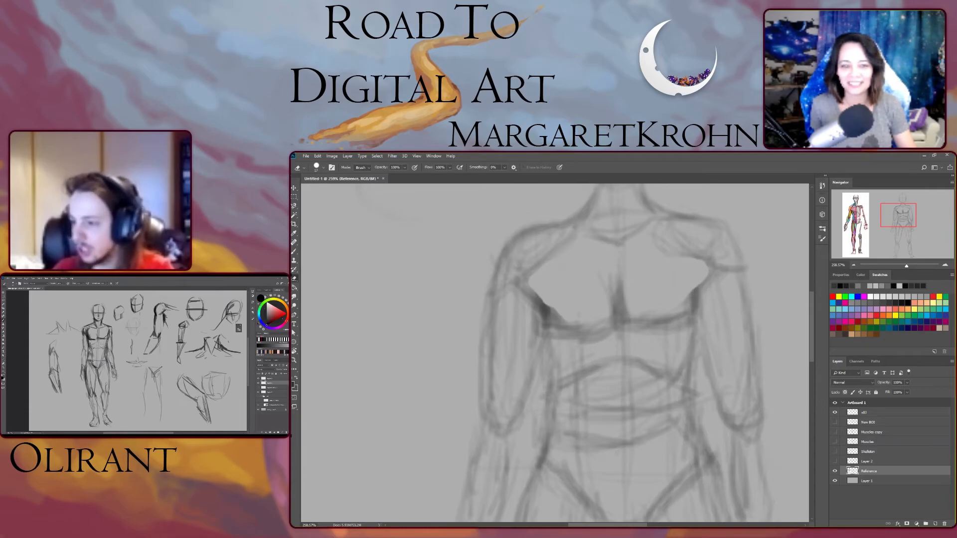
drag(906, 265, 897, 265)
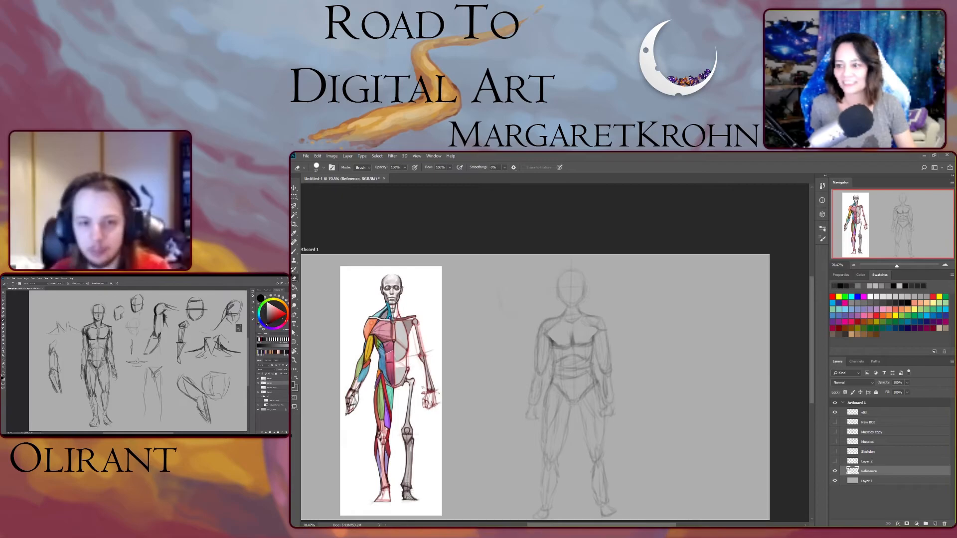
- Sketch a box-shaped ribcage study to the right of the figure with the brush
key(b)
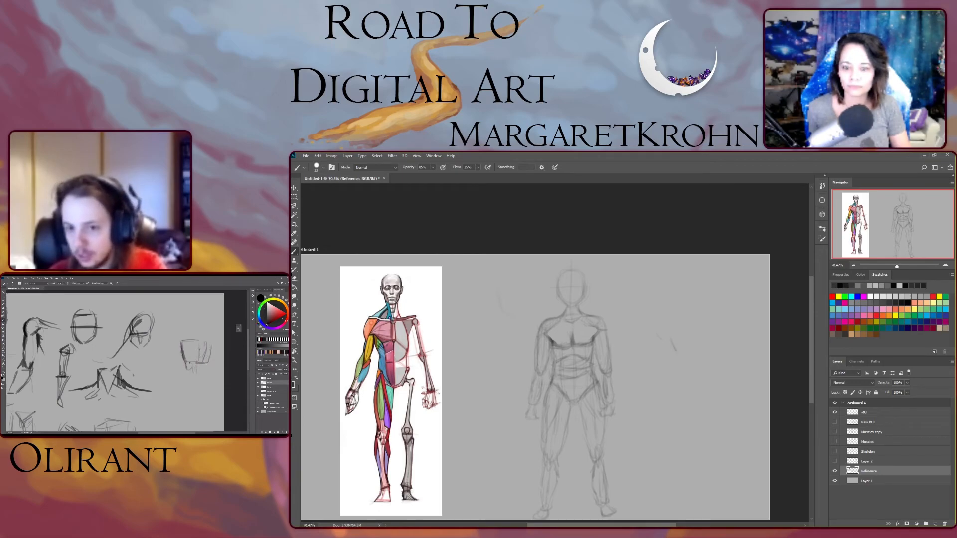
drag(675, 350, 678, 357)
mouse_move(679, 356)
mouse_down()
mouse_move(700, 357)
mouse_move(701, 339)
mouse_move(721, 358)
mouse_move(737, 336)
mouse_up()
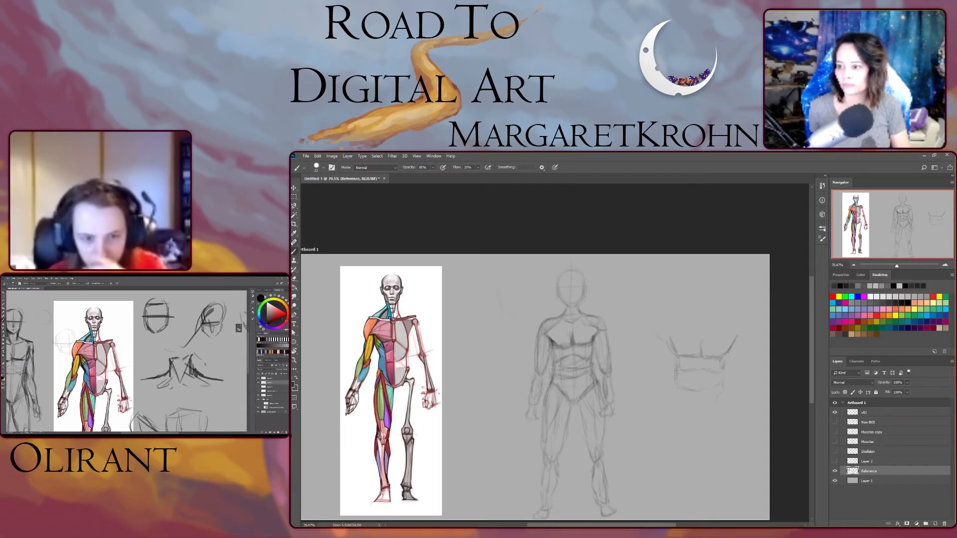
- Erase the box-shaped ribcage study beside the figure
key(e)
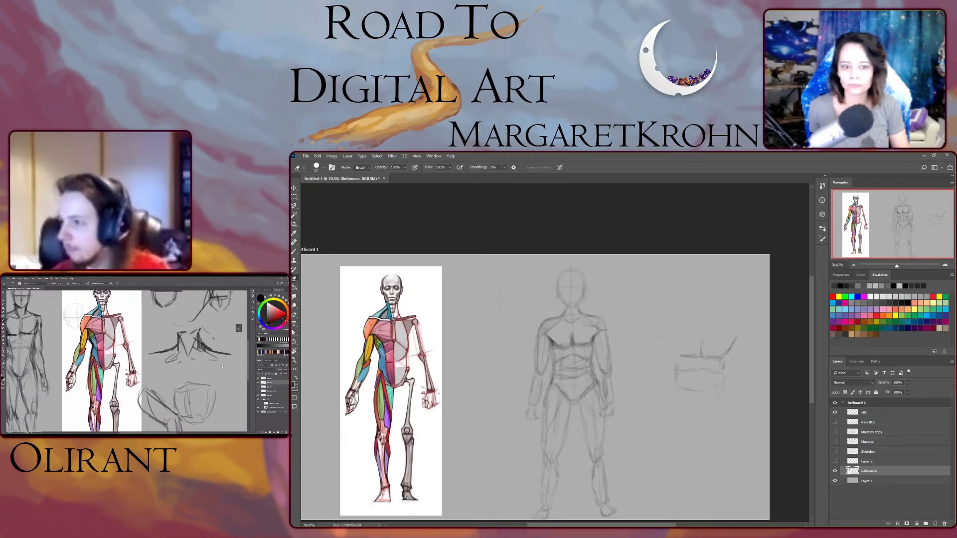
click(822, 229)
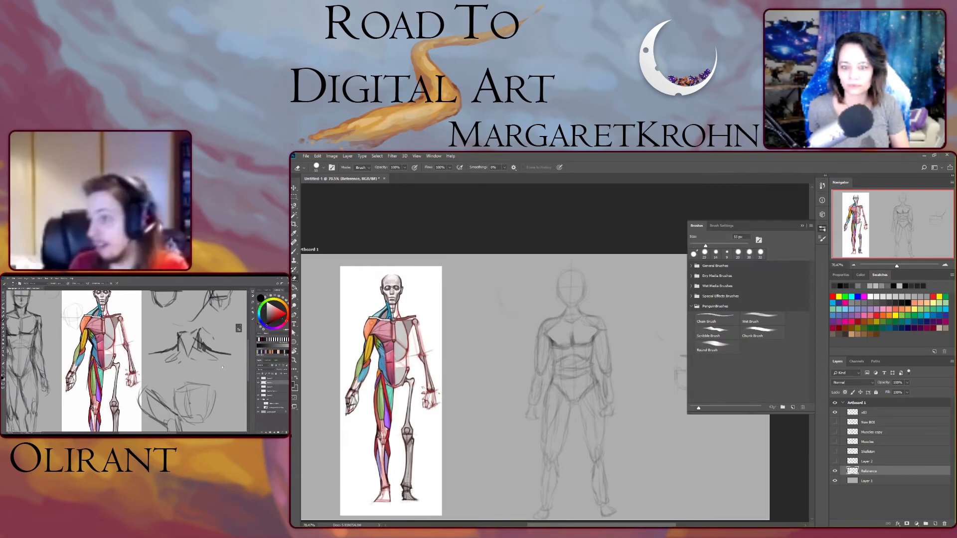
click(822, 229)
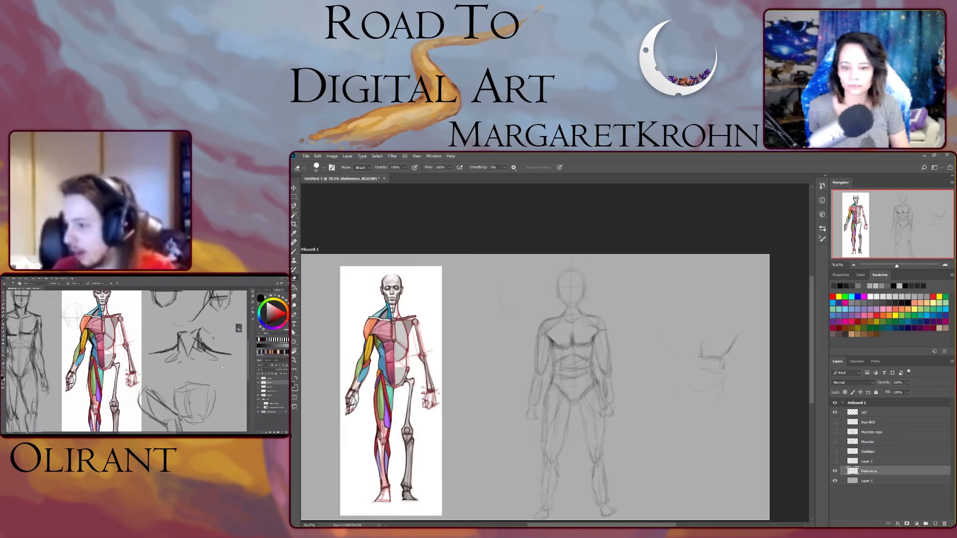
drag(698, 349, 699, 391)
mouse_move(723, 352)
mouse_down()
mouse_move(722, 369)
mouse_move(729, 353)
mouse_up()
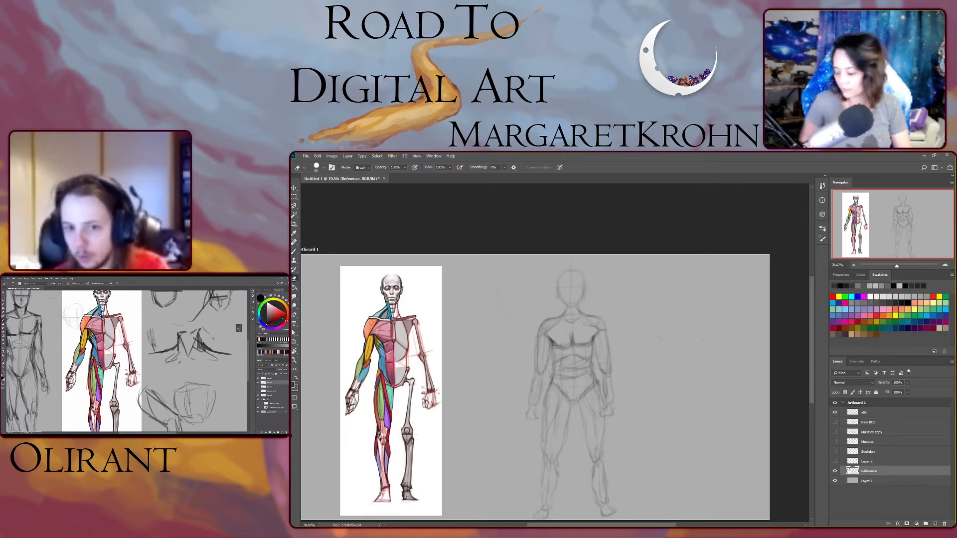
- Redraw the pectoral line and the rib cage bands across the figure's torso with the brush
key(b)
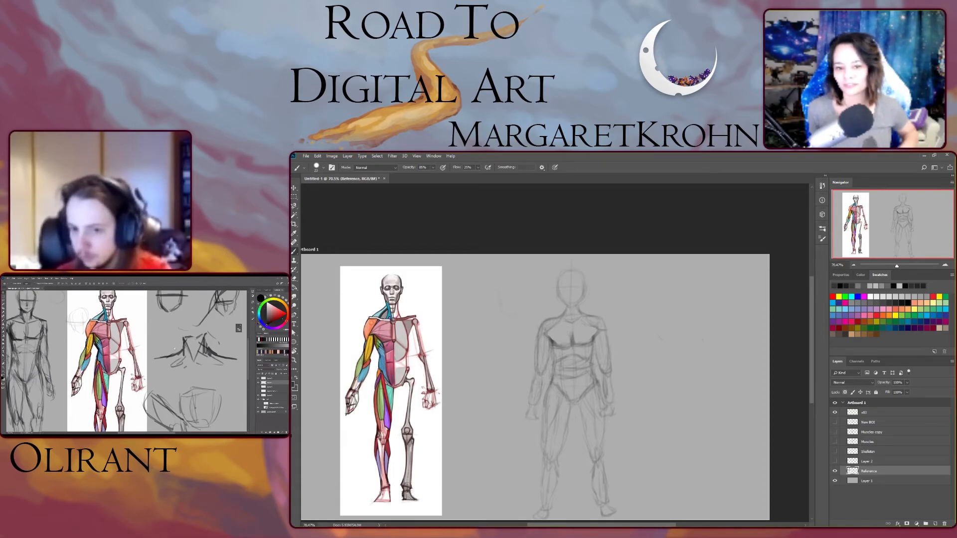
scroll(554, 352, up, 5)
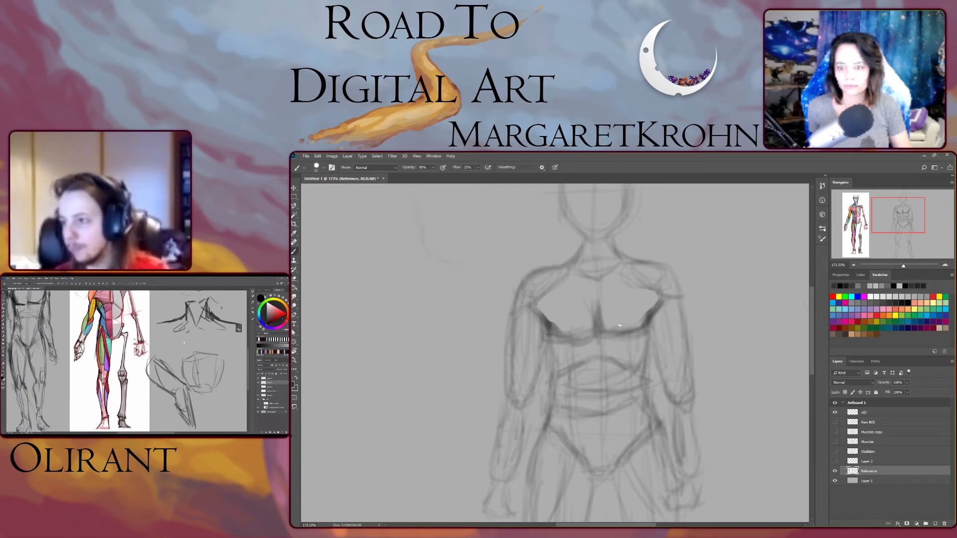
drag(638, 329, 610, 332)
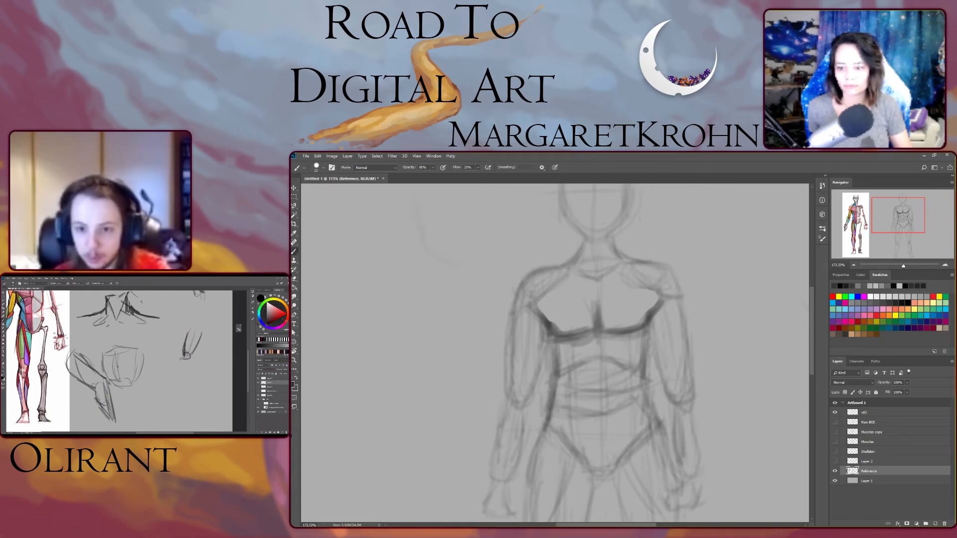
mouse_move(560, 375)
mouse_down()
mouse_move(595, 359)
mouse_move(638, 373)
mouse_up()
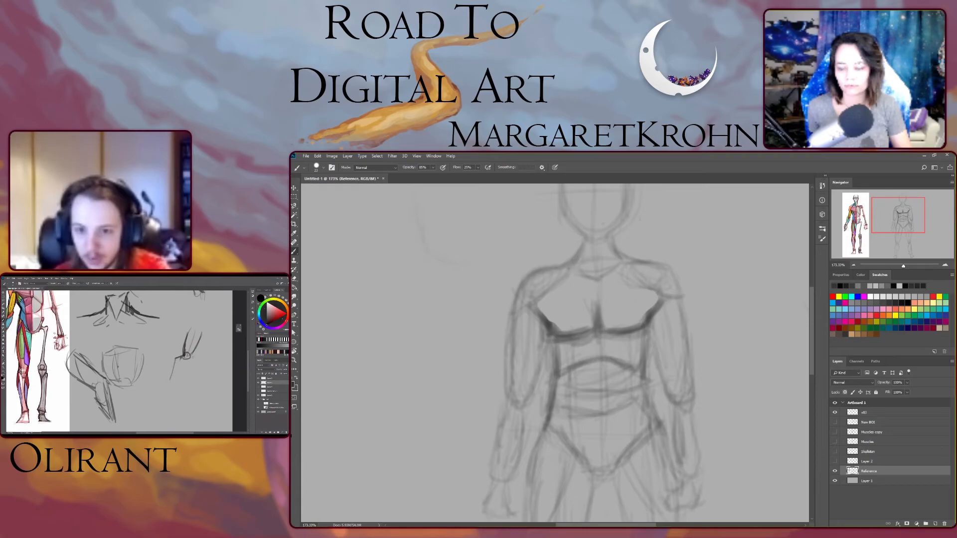
drag(563, 409, 623, 412)
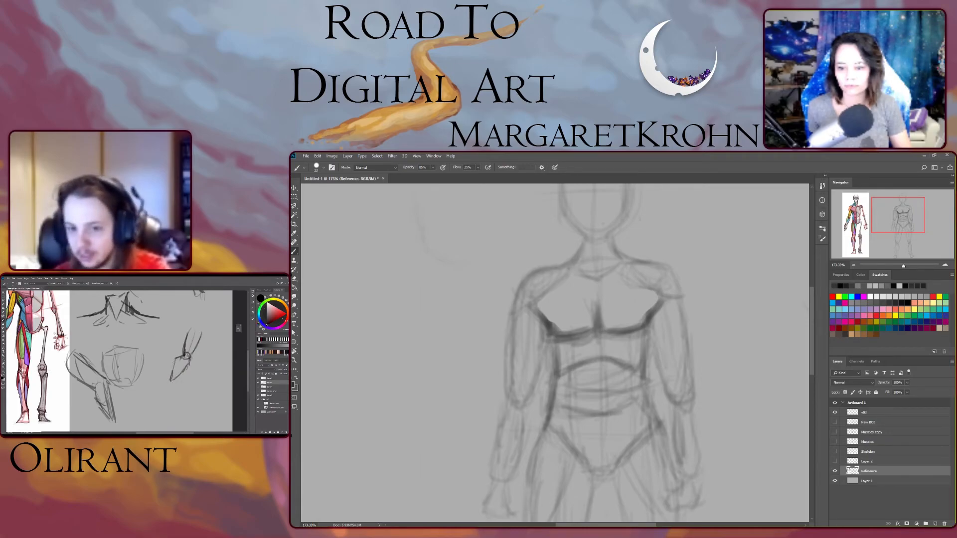
drag(644, 380, 658, 420)
mouse_move(548, 427)
mouse_down()
mouse_move(586, 468)
mouse_move(631, 459)
mouse_move(658, 432)
mouse_up()
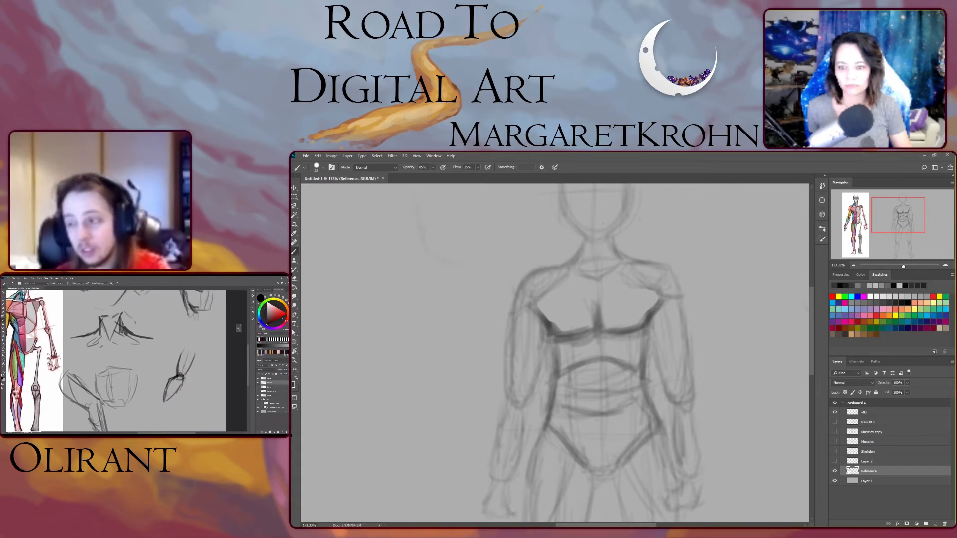
- Redraw the contours of both arms from the shoulders down to the forearms
mouse_move(652, 335)
mouse_down()
mouse_move(675, 396)
mouse_move(692, 367)
mouse_move(682, 317)
mouse_up()
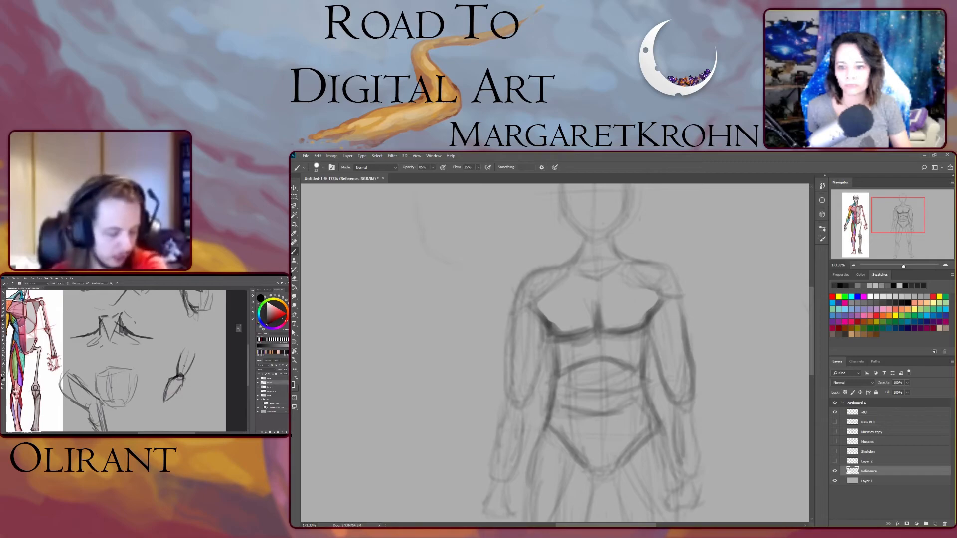
mouse_move(693, 367)
mouse_down()
mouse_move(681, 290)
mouse_move(664, 270)
mouse_up()
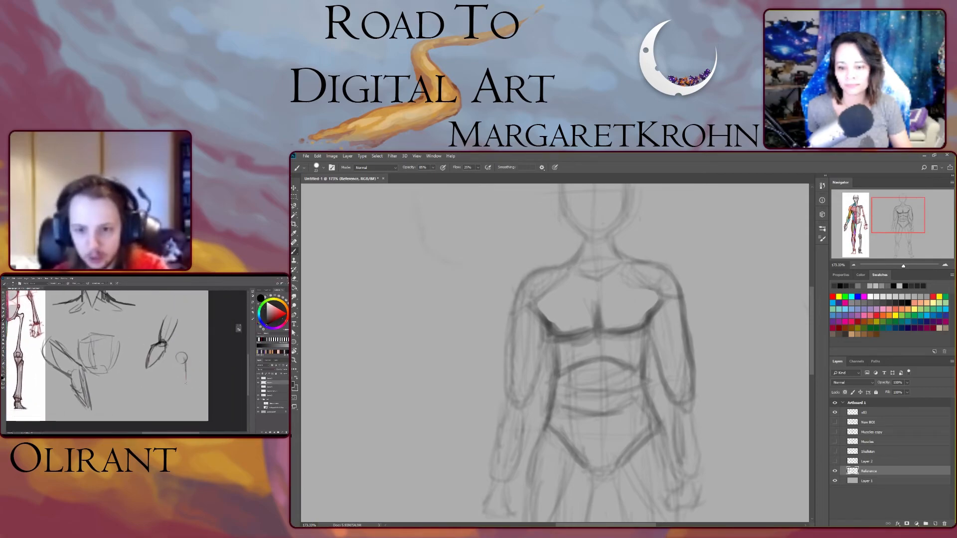
mouse_move(672, 412)
mouse_down()
mouse_move(678, 477)
mouse_move(700, 450)
mouse_move(703, 472)
mouse_up()
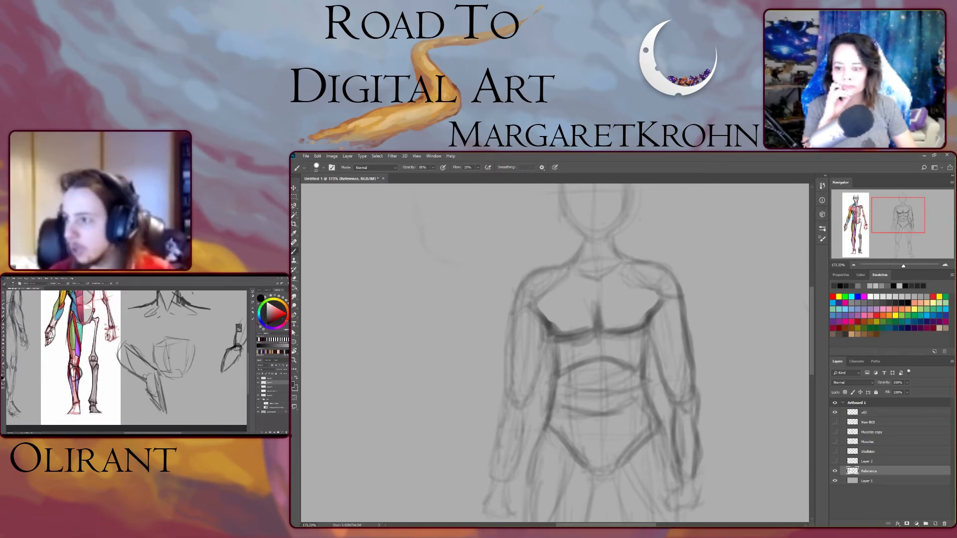
mouse_move(525, 409)
mouse_down()
mouse_move(521, 451)
mouse_move(489, 497)
mouse_up()
mouse_move(491, 460)
mouse_down()
mouse_move(494, 488)
mouse_move(499, 414)
mouse_move(502, 437)
mouse_up()
mouse_move(523, 400)
mouse_down()
mouse_move(524, 413)
mouse_move(542, 349)
mouse_up()
drag(514, 382, 521, 297)
mouse_move(561, 268)
mouse_down()
mouse_move(542, 270)
mouse_move(513, 322)
mouse_up()
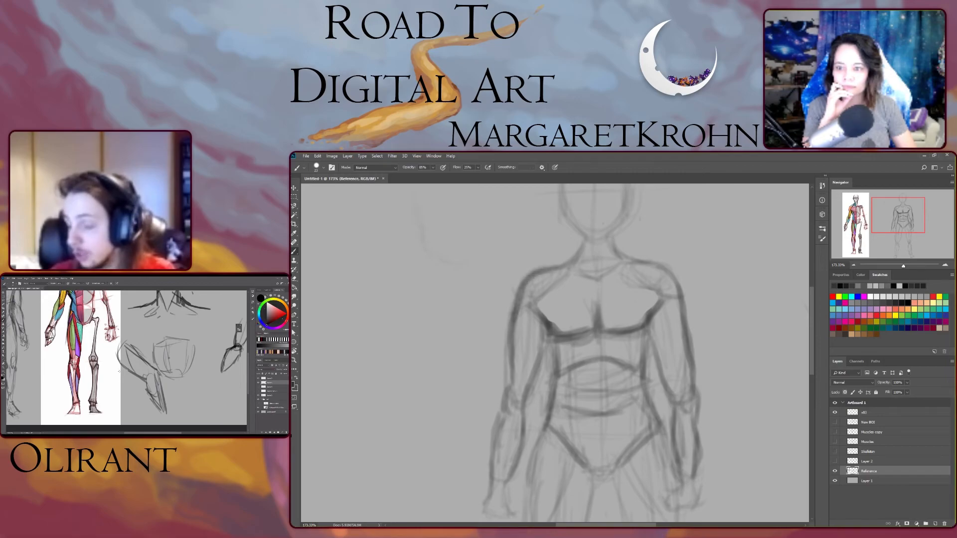
drag(508, 384, 502, 408)
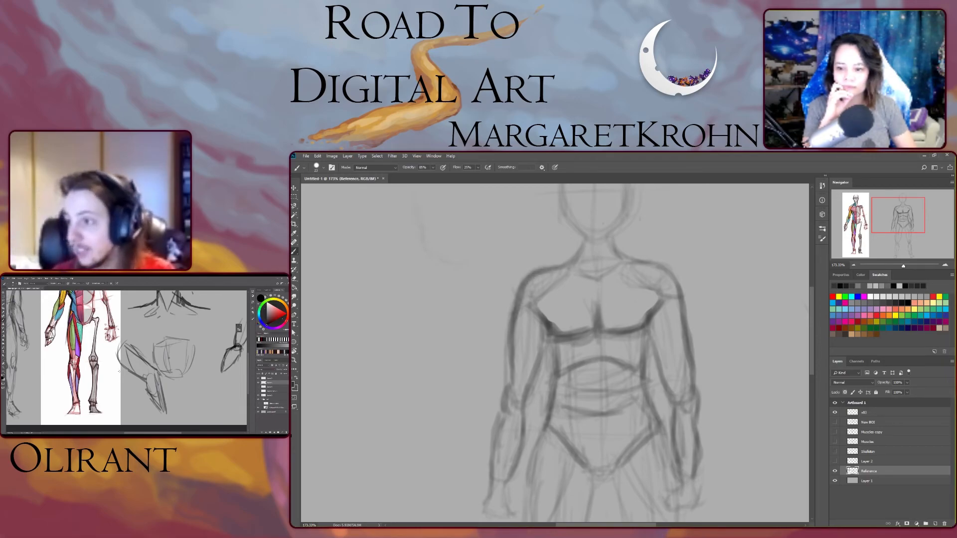
- Refine the knee lines on the figure's right leg
scroll(554, 353, up, 1)
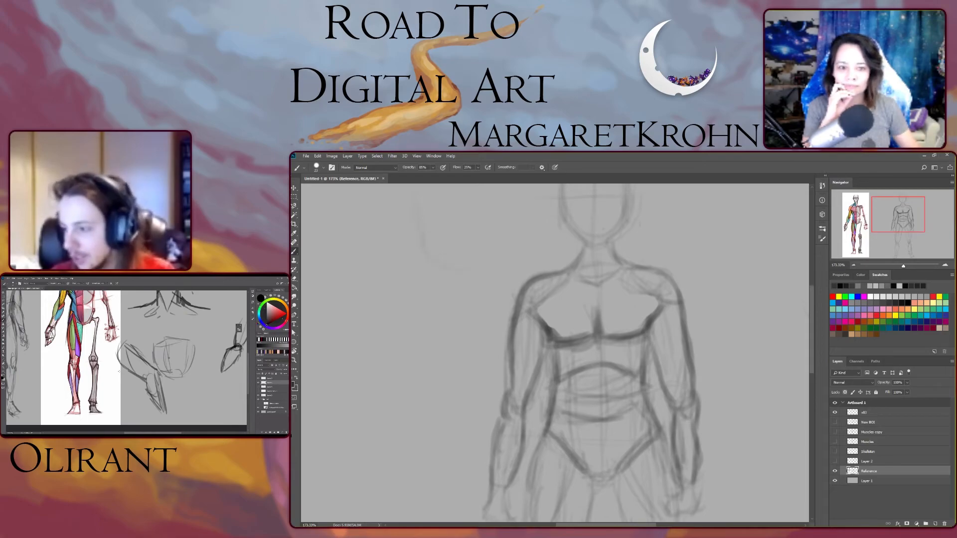
key(ctrl+minus)
key(ctrl+minus)
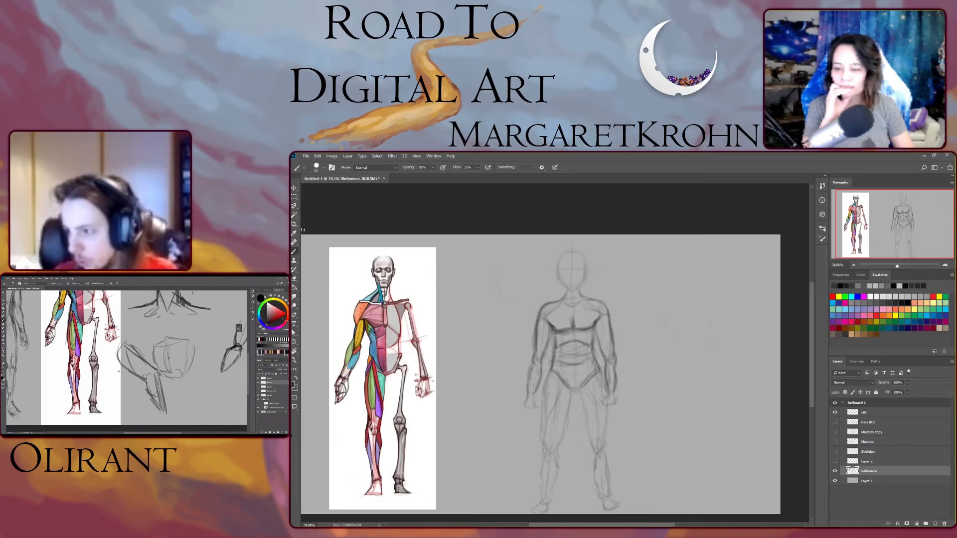
right_click(704, 322)
key(Escape)
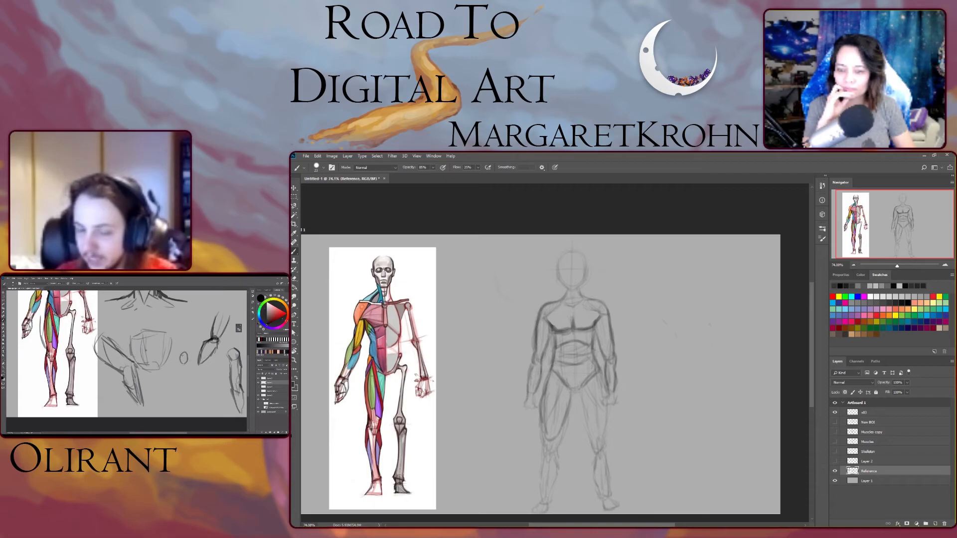
drag(581, 391, 591, 432)
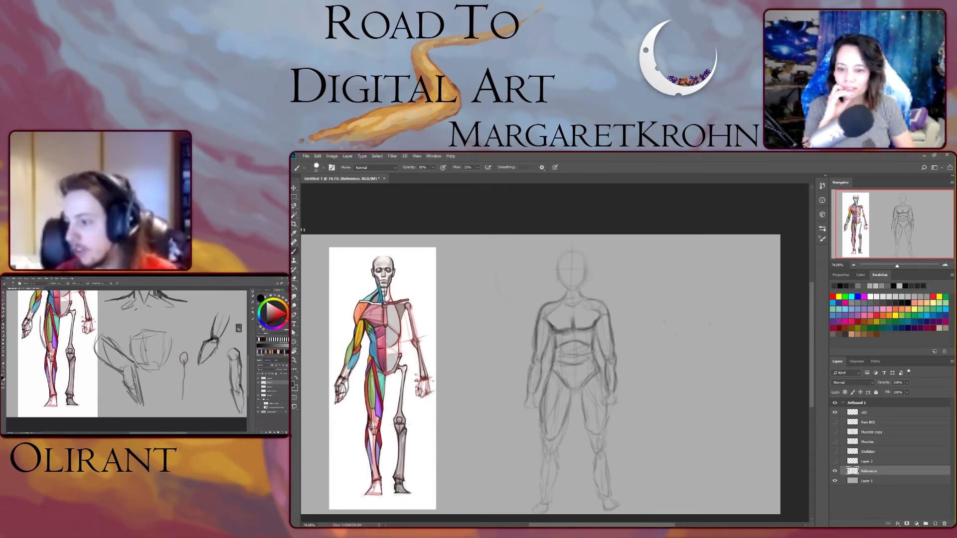
drag(602, 376, 603, 396)
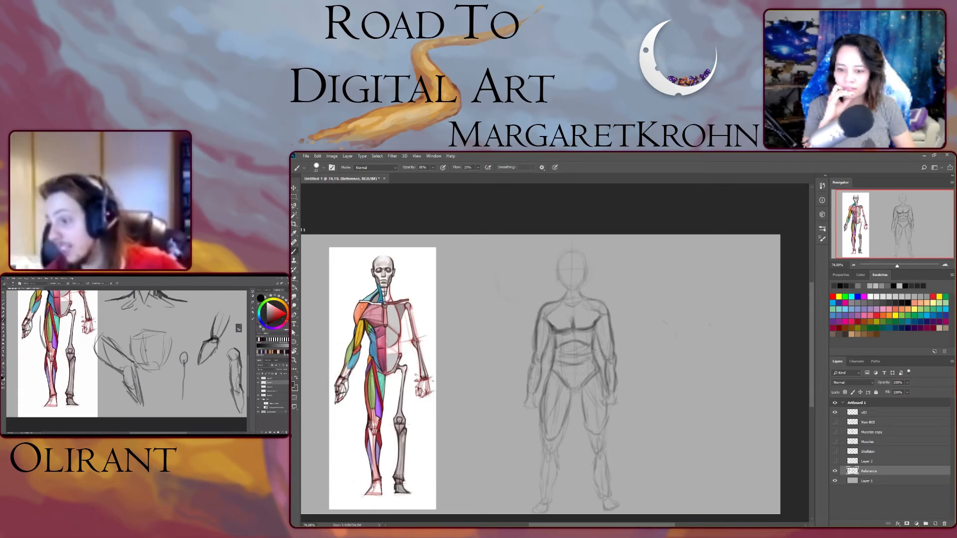
drag(592, 438, 591, 470)
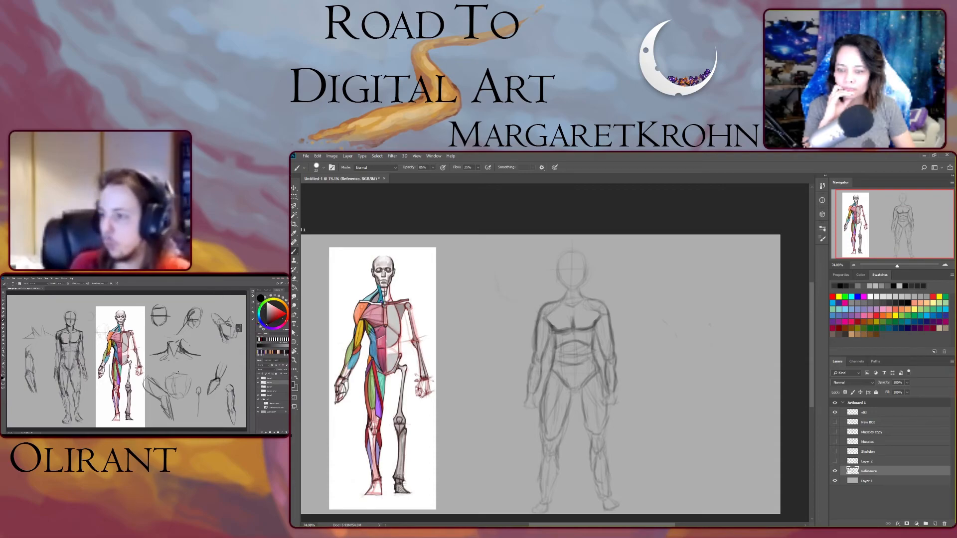
- Sketch a boxy shoulder study next to the standalone arm drawing
scroll(540, 363, down, 1)
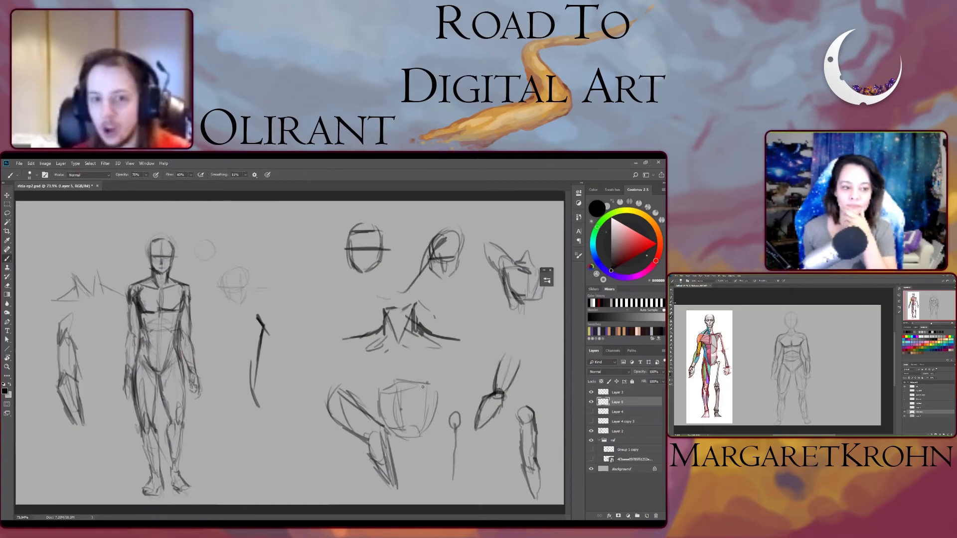
mouse_move(297, 317)
mouse_down()
mouse_move(269, 305)
mouse_move(276, 310)
mouse_move(289, 281)
mouse_move(305, 280)
mouse_move(298, 314)
mouse_up()
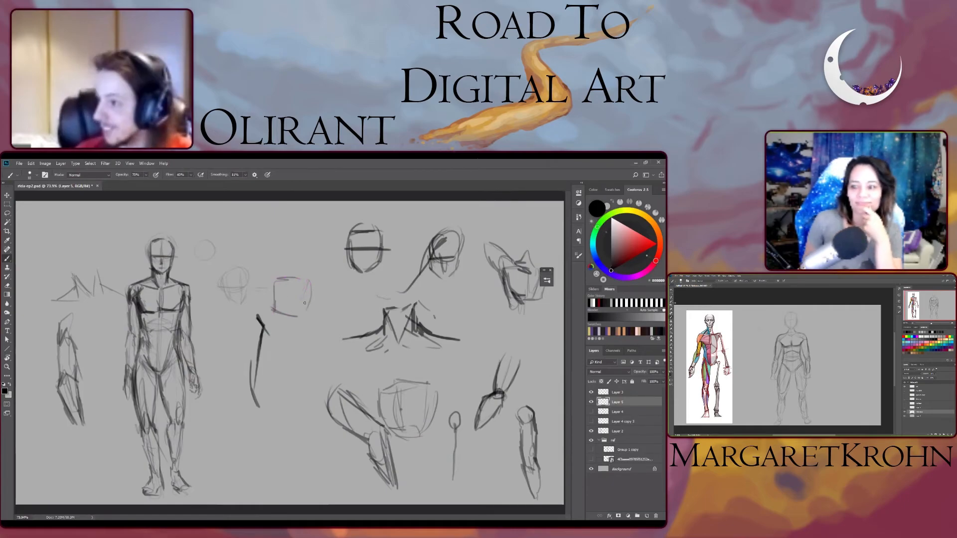
drag(275, 302, 289, 314)
mouse_move(276, 309)
mouse_down()
mouse_move(282, 282)
mouse_move(269, 277)
mouse_move(278, 277)
mouse_move(235, 333)
mouse_up()
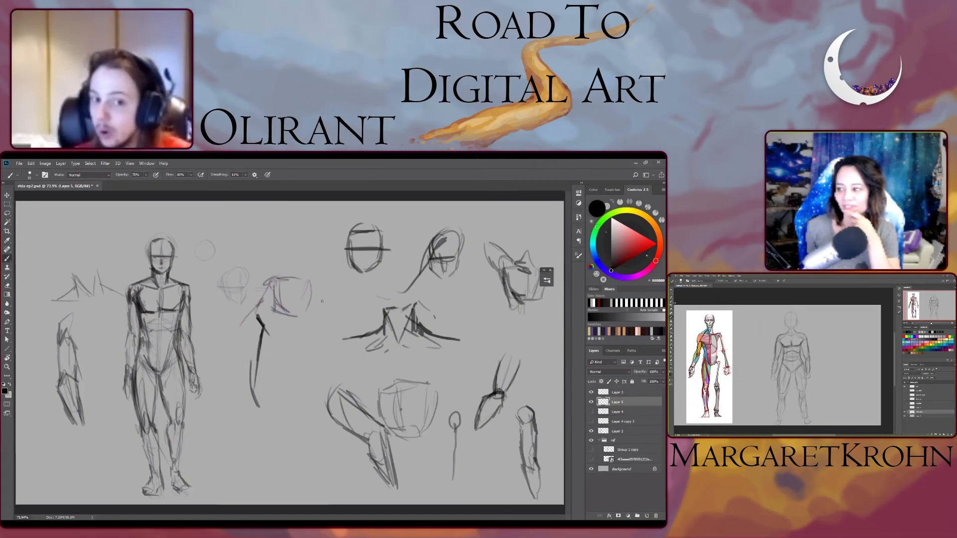
- Sketch a new gesture figure's head, shoulders and torso line beside the standalone arm drawing
drag(315, 287, 328, 312)
mouse_move(290, 280)
mouse_down()
mouse_move(286, 269)
mouse_move(297, 265)
mouse_move(282, 244)
mouse_move(283, 257)
mouse_move(295, 241)
mouse_move(304, 251)
mouse_move(296, 275)
mouse_up()
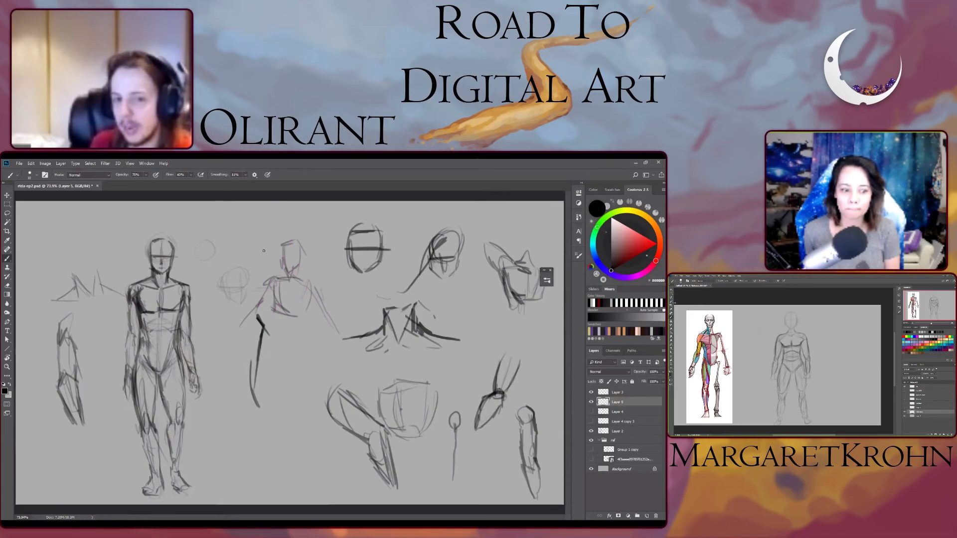
mouse_move(295, 287)
mouse_down()
mouse_move(285, 342)
mouse_move(295, 343)
mouse_move(285, 352)
mouse_move(296, 343)
mouse_move(276, 359)
mouse_move(270, 382)
mouse_up()
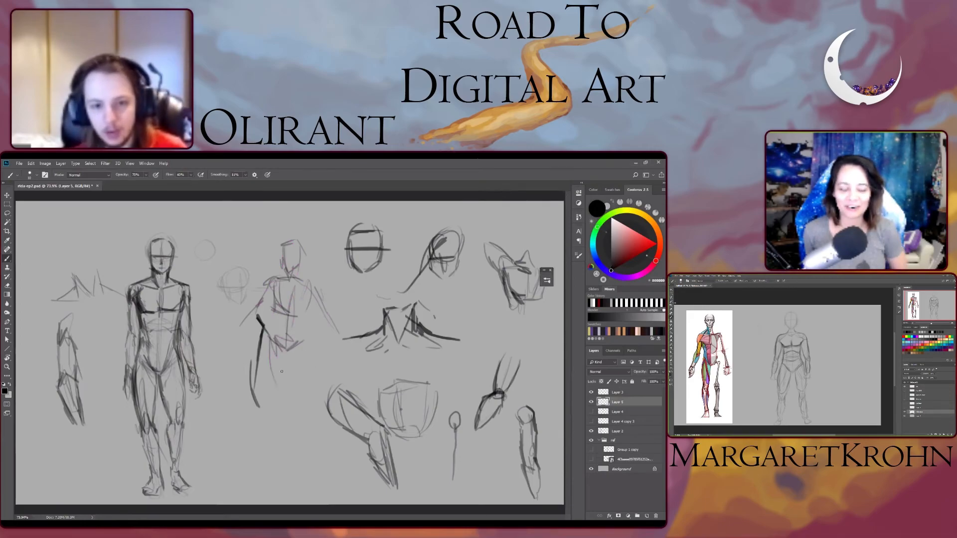
drag(302, 348, 323, 452)
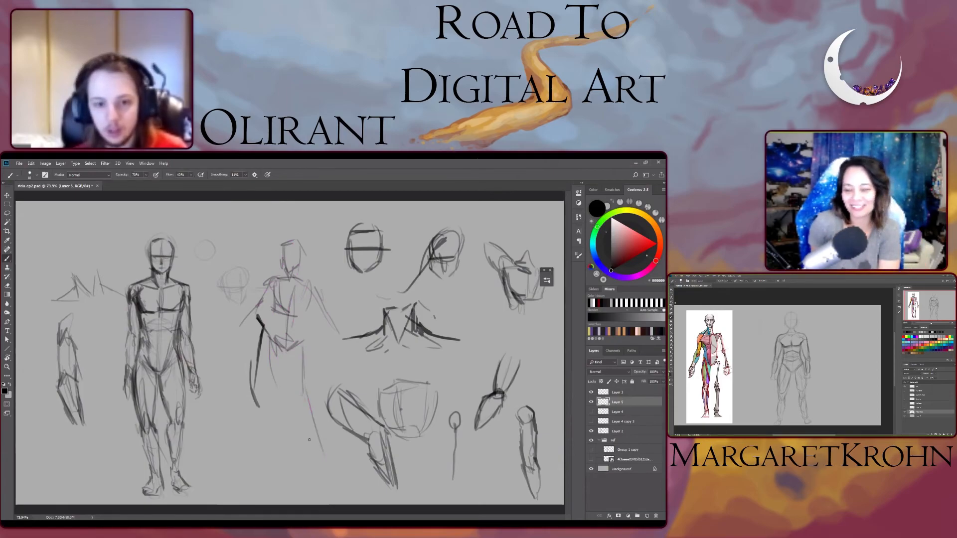
- Sketch the gesture figure's hip lines and both legs down to the feet
drag(279, 392, 293, 435)
drag(279, 391, 310, 404)
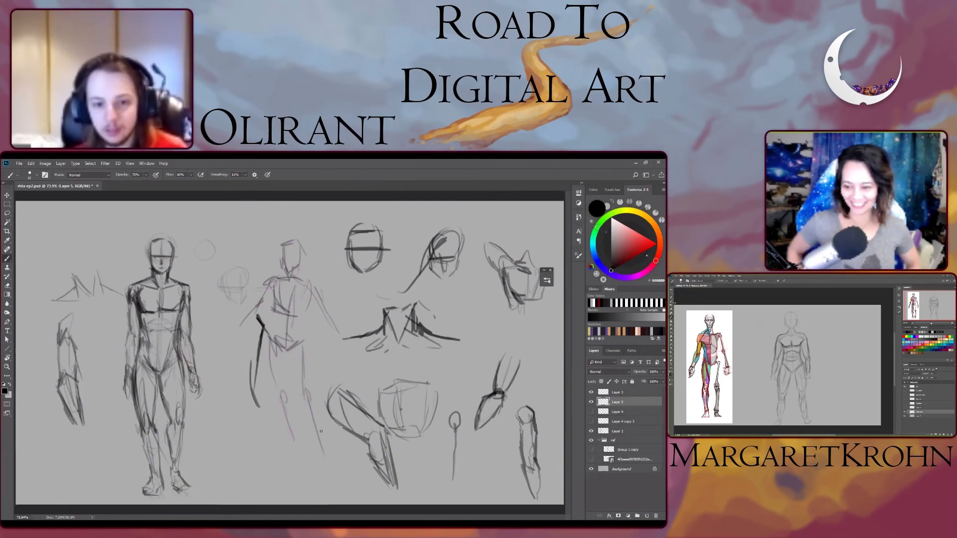
drag(288, 437, 299, 459)
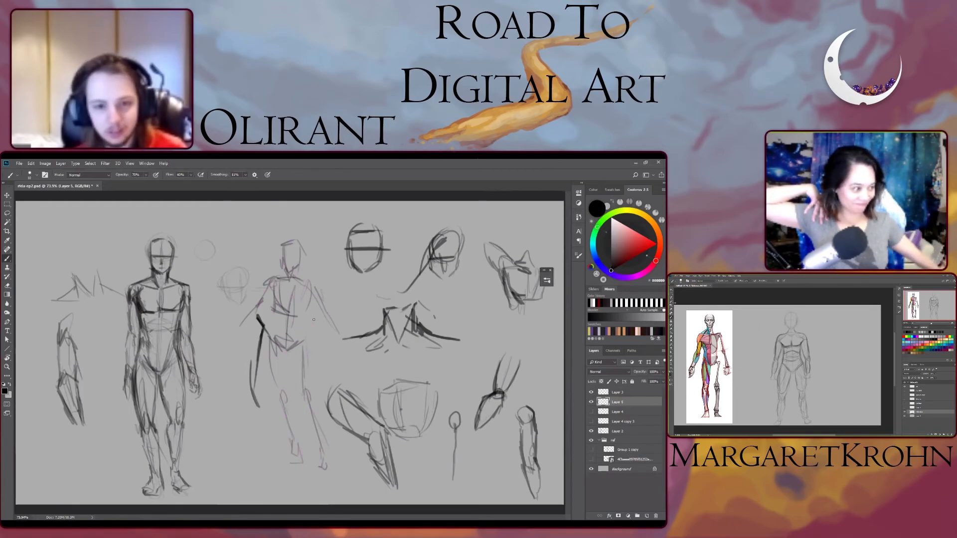
- Add the gesture figure's arms and refine its shoulder line
drag(327, 319, 338, 353)
drag(308, 278, 317, 289)
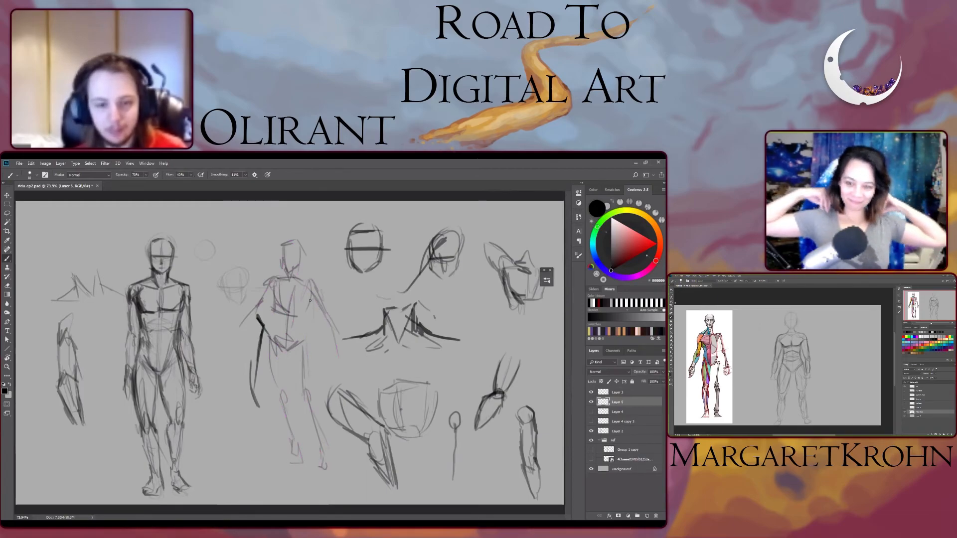
drag(257, 306, 232, 333)
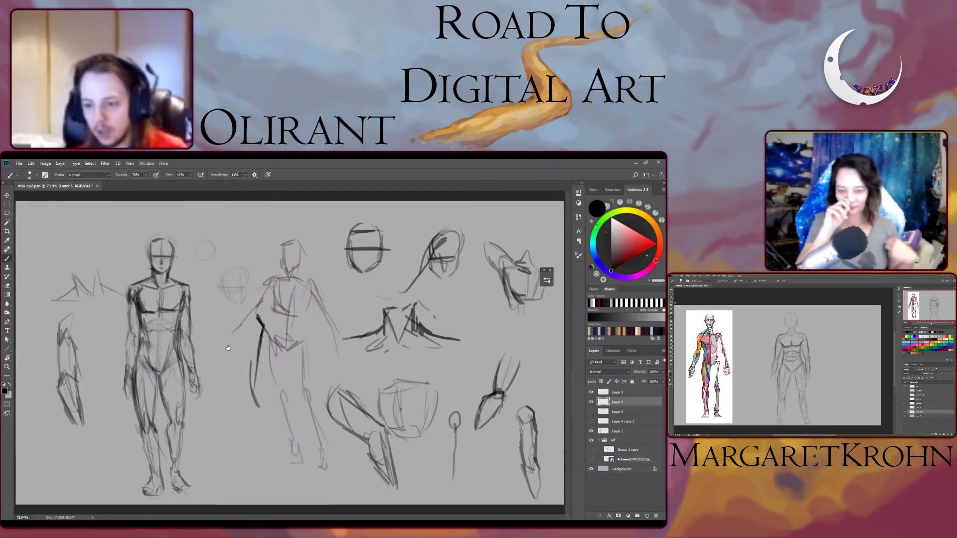
- On a new layer, sketch the shoulder masses and a curve above the gesture figure's head
key(ctrl+shift+alt+n)
mouse_move(306, 285)
mouse_down()
mouse_move(318, 291)
mouse_move(317, 280)
mouse_move(264, 289)
mouse_up()
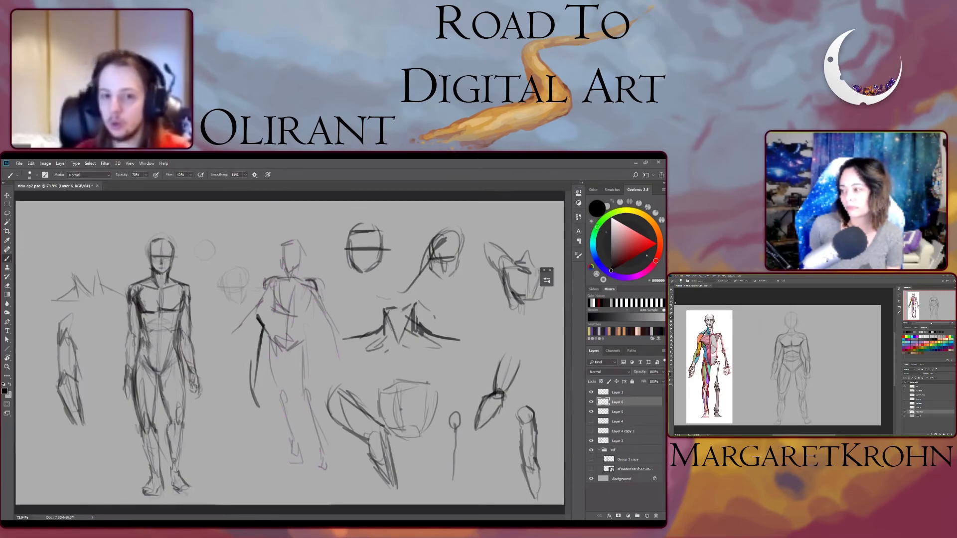
mouse_move(279, 256)
mouse_down()
mouse_move(299, 258)
mouse_move(285, 237)
mouse_move(259, 244)
mouse_up()
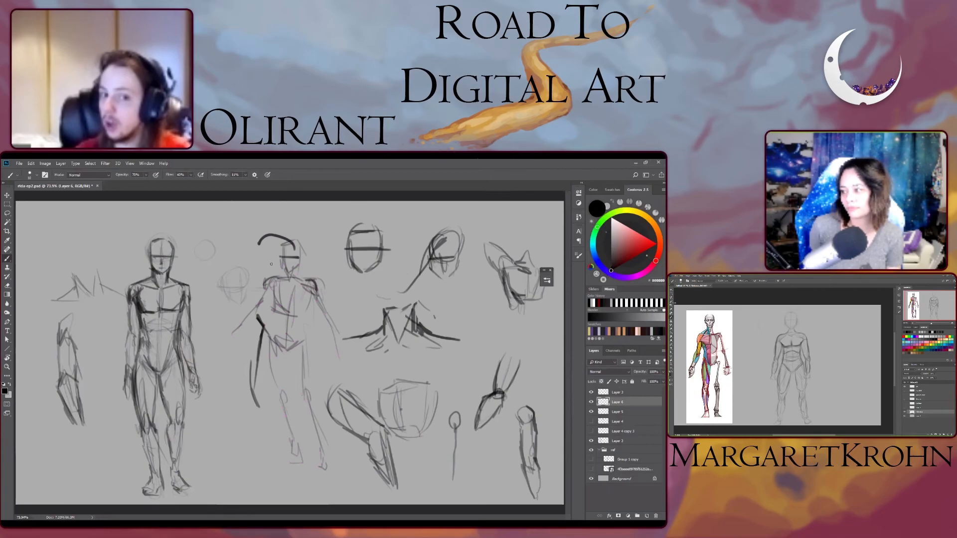
drag(314, 307, 332, 326)
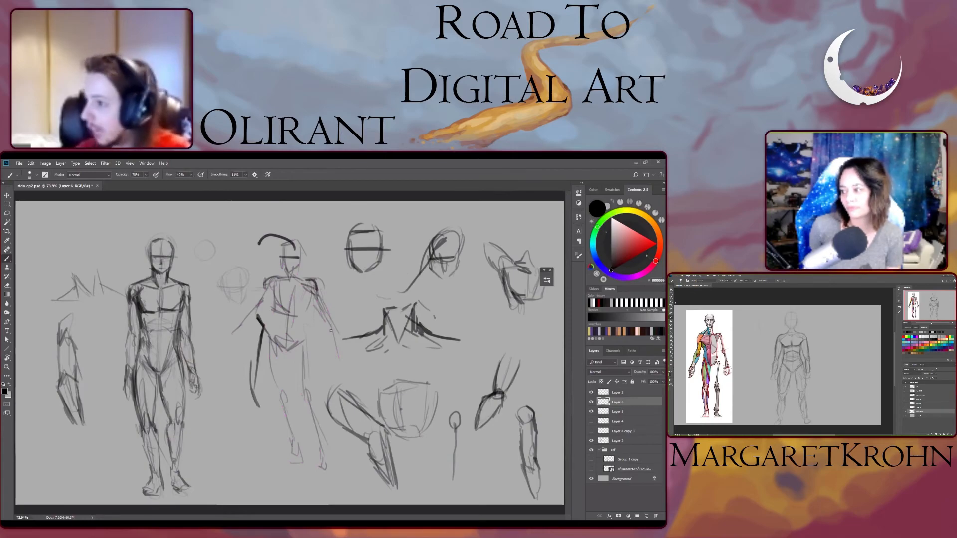
drag(301, 278, 262, 442)
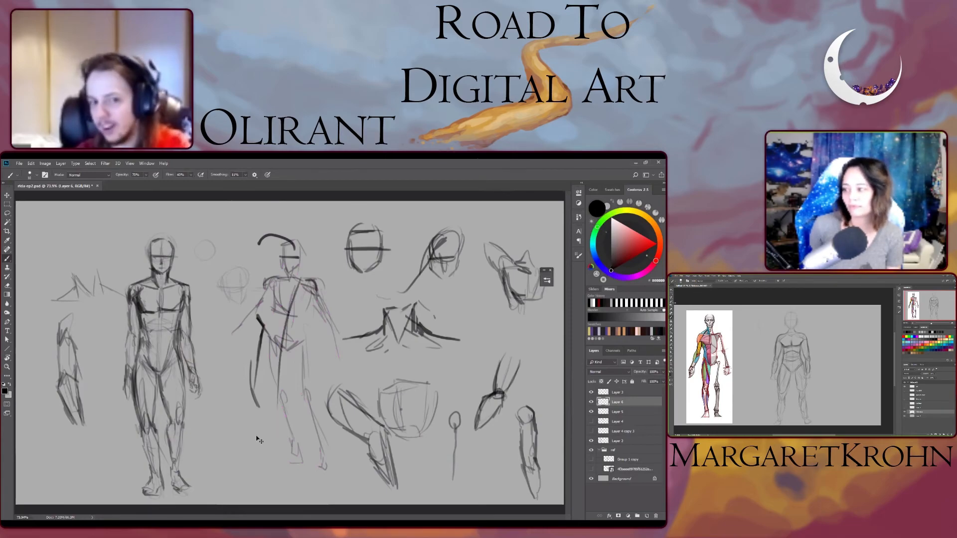
key(ctrl+alt+z)
key(ctrl+alt+z)
drag(241, 341, 216, 332)
key(ctrl+z)
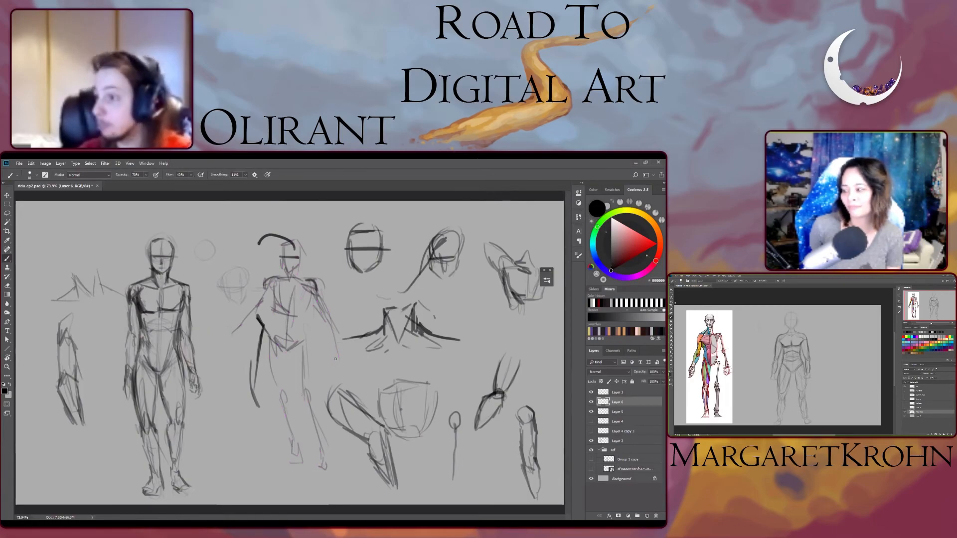
- Erase the curve above the gesture figure's head and return to the brush
key(e)
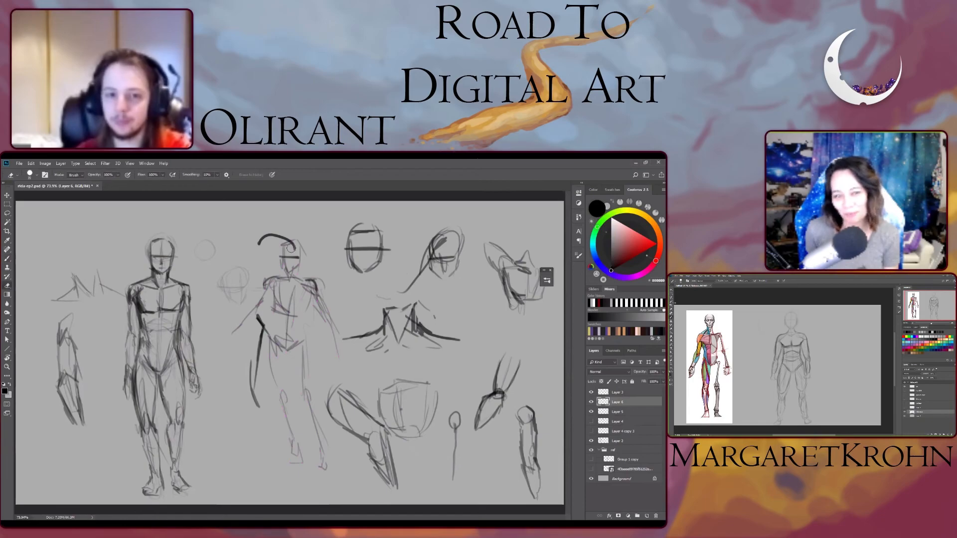
mouse_move(294, 246)
mouse_down()
mouse_move(259, 244)
mouse_move(293, 254)
mouse_up()
key(b)
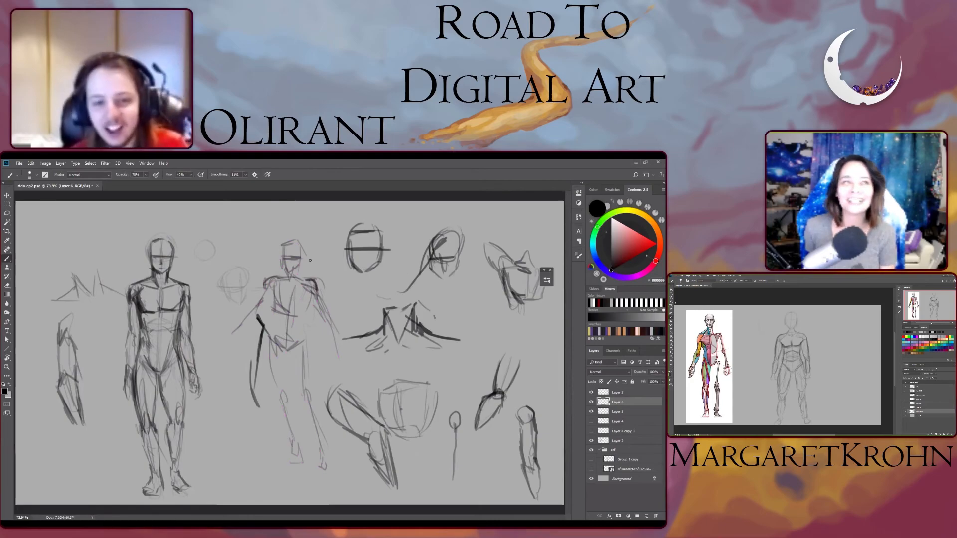
mouse_move(281, 258)
mouse_down()
mouse_move(280, 267)
mouse_move(280, 255)
mouse_up()
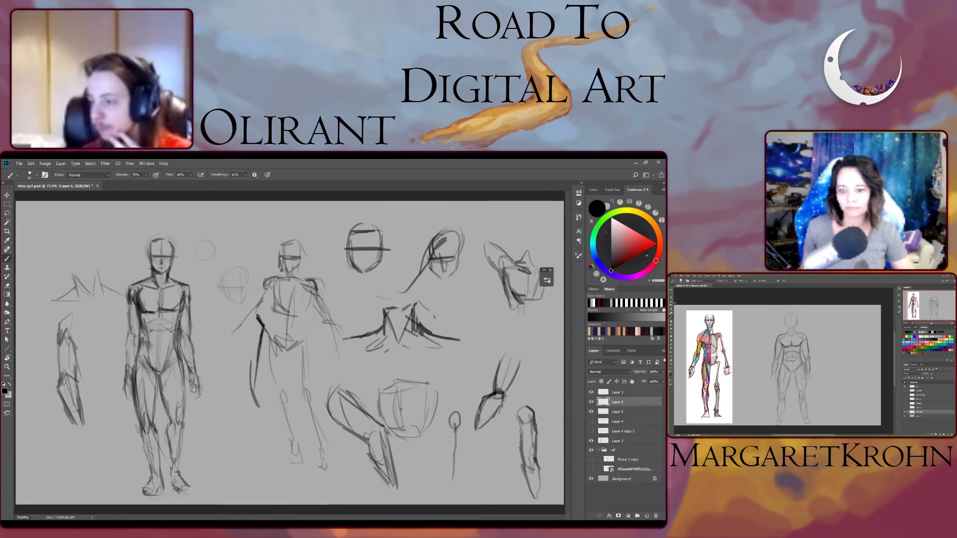
- Sketch a small oval beside the shoulders and an outstretched arm on the gesture figure's other side
drag(352, 296, 361, 306)
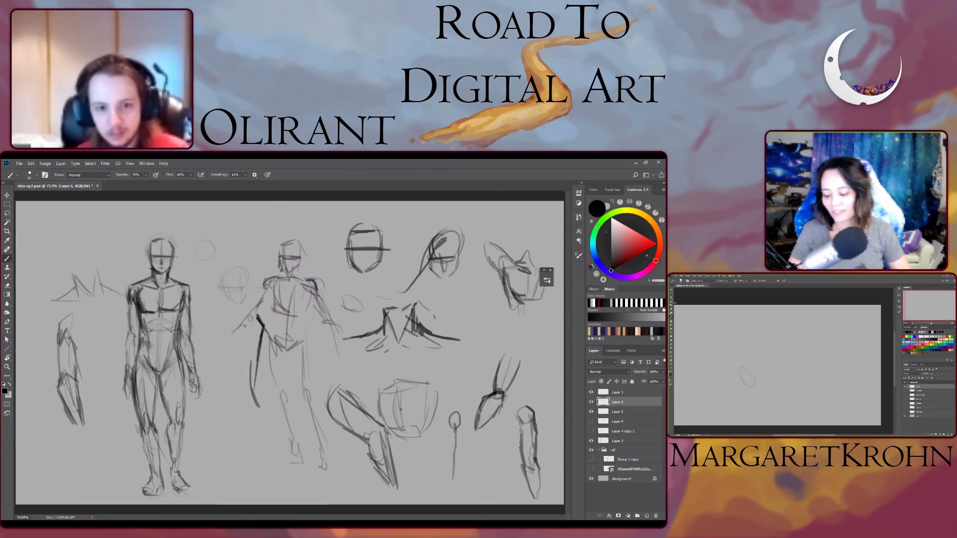
mouse_move(231, 343)
mouse_down()
mouse_move(215, 336)
mouse_move(226, 338)
mouse_up()
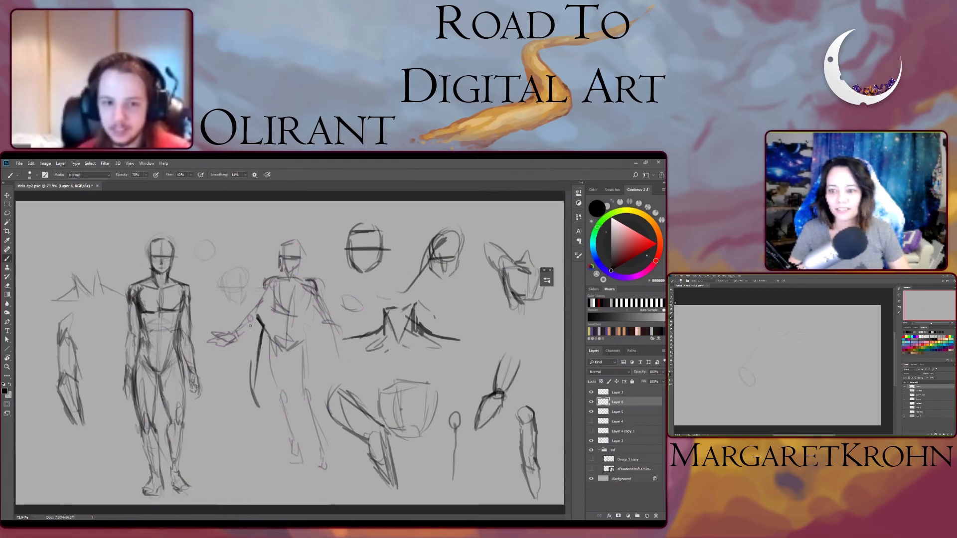
drag(250, 326, 235, 336)
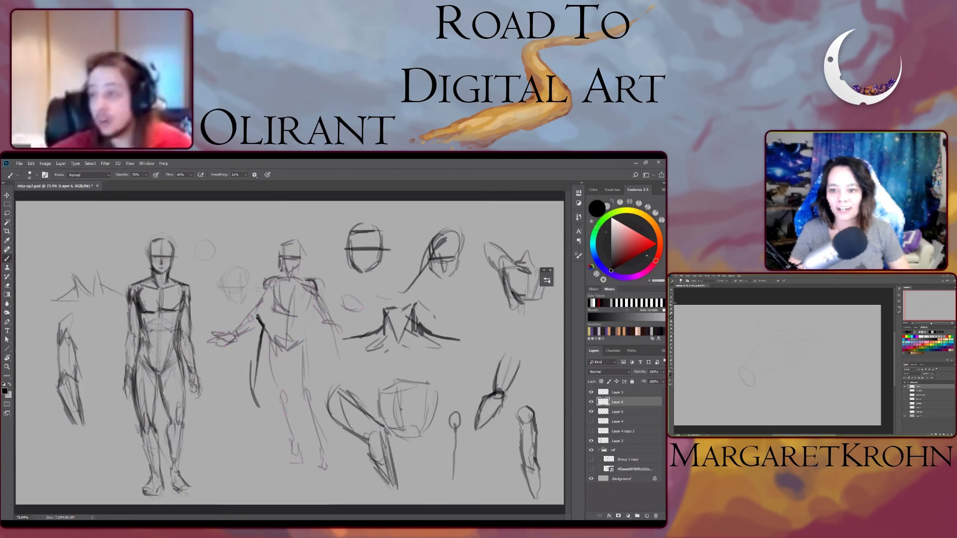